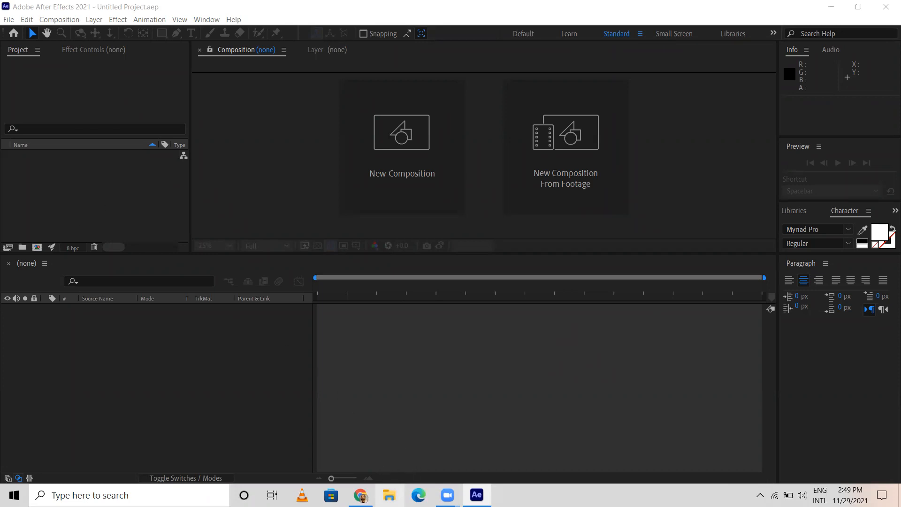
# Switch to File Explorer and open the folder RSTP > Batch_03 > Aftereffects > Tracking on New Volume (D:).
pyautogui.click(389, 495)
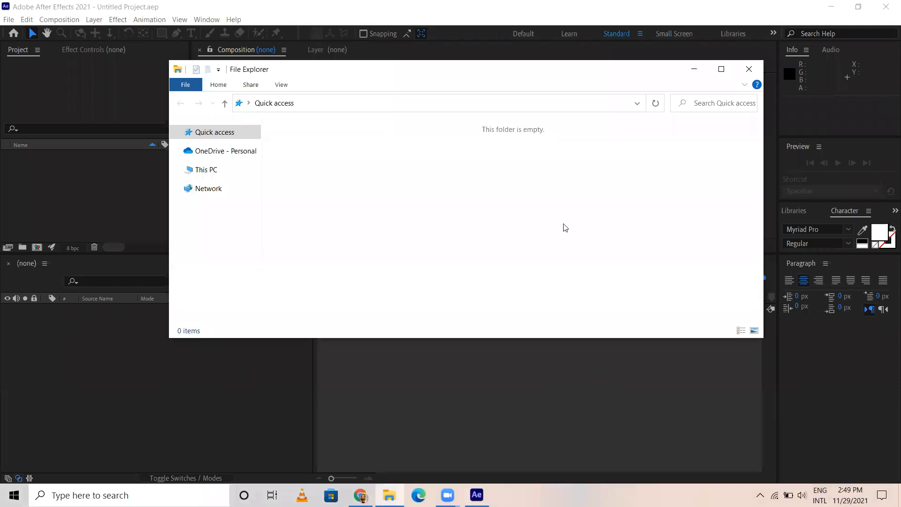
pyautogui.click(221, 296)
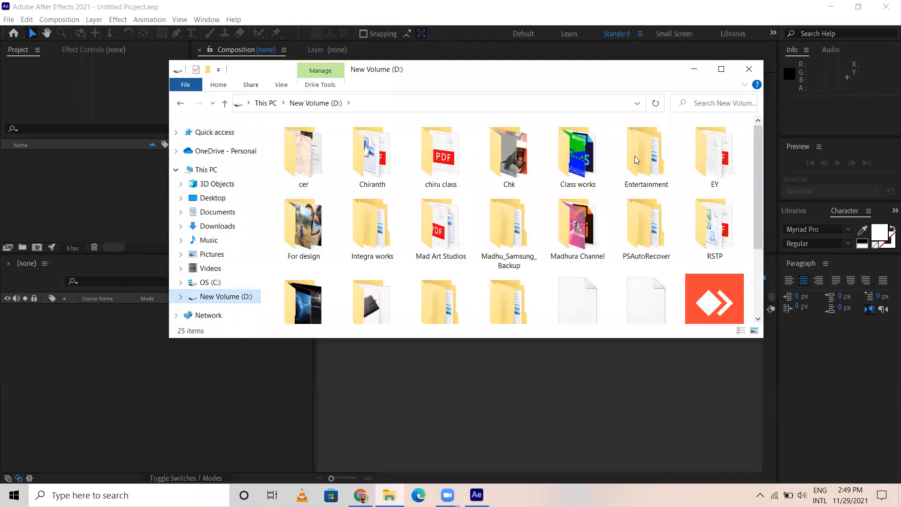
pyautogui.scroll(-2, 462, 224)
pyautogui.scroll(2, 509, 233)
pyautogui.doubleClick(714, 224)
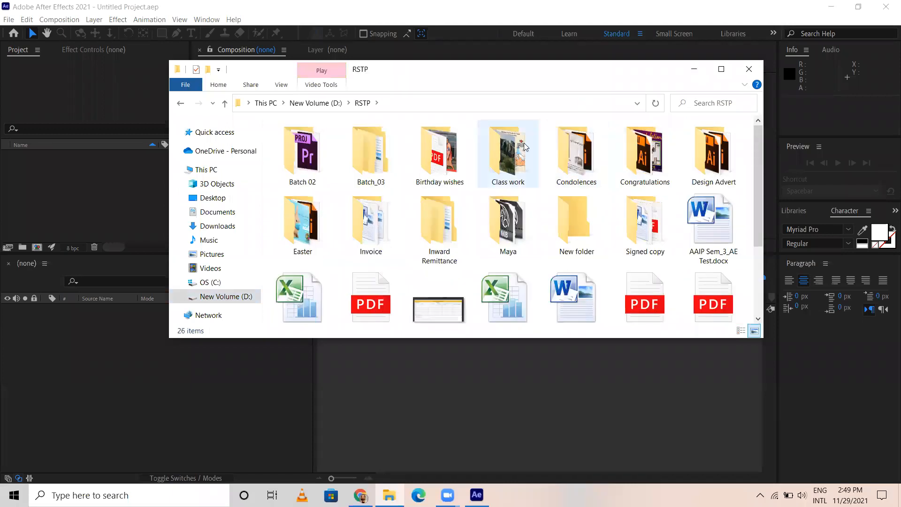
pyautogui.click(369, 157)
pyautogui.doubleClick(369, 157)
pyautogui.doubleClick(301, 150)
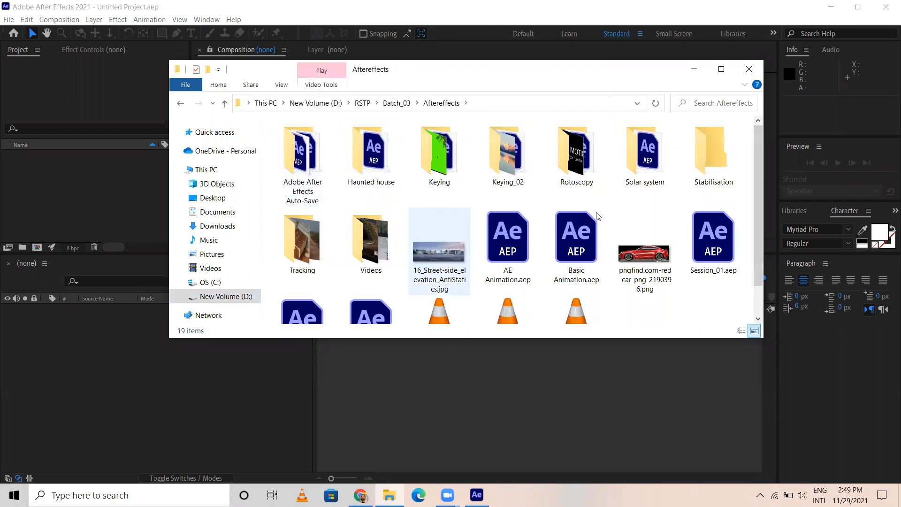
pyautogui.doubleClick(295, 240)
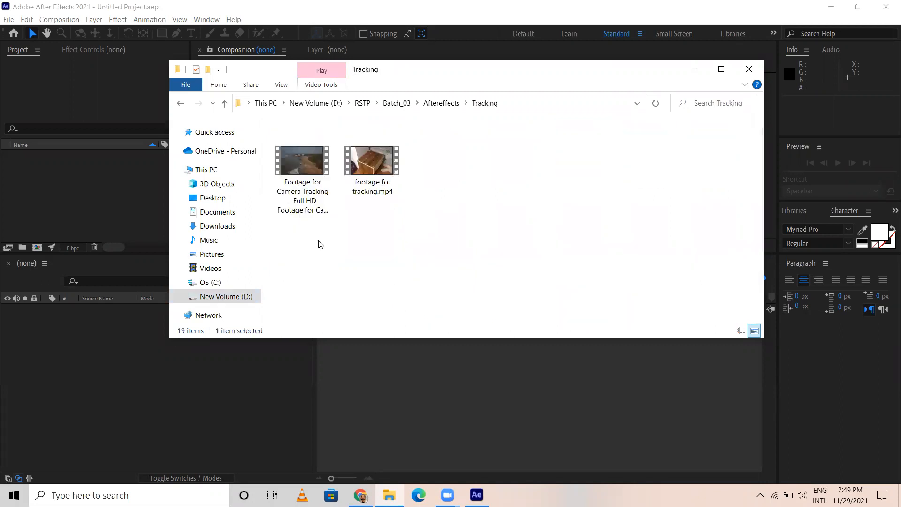
# Import footage for tracking.mp4 into the After Effects project and create a composition from it.
pyautogui.moveTo(371, 167); pyautogui.dragTo(91, 212)
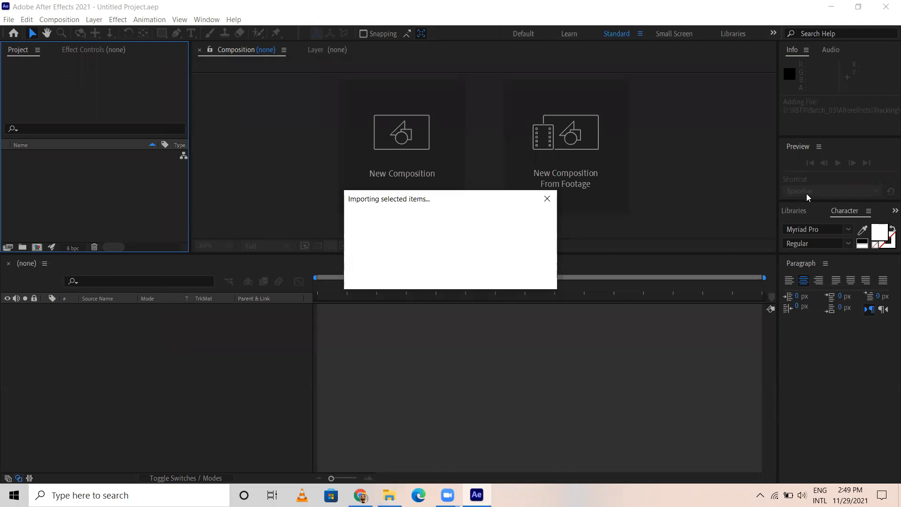
pyautogui.click(104, 197)
pyautogui.moveTo(66, 156); pyautogui.dragTo(60, 325)
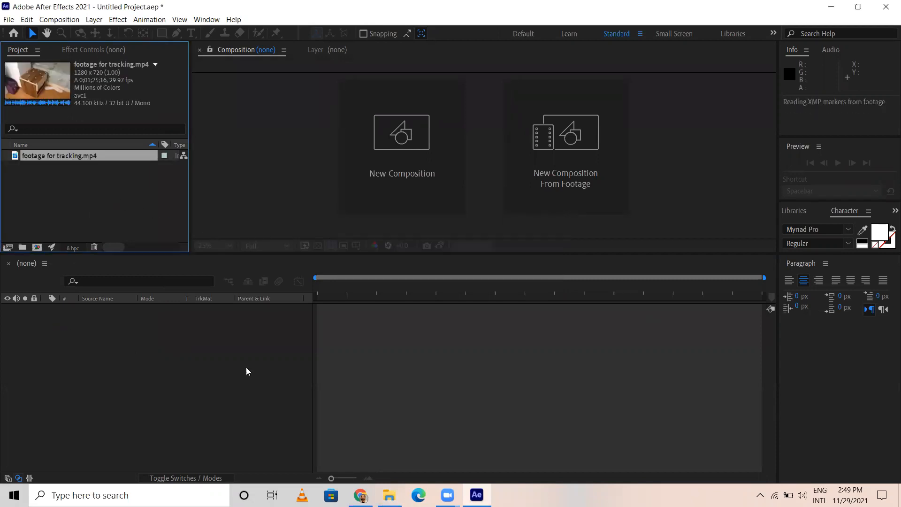
pyautogui.moveTo(177, 361); pyautogui.dragTo(385, 324)
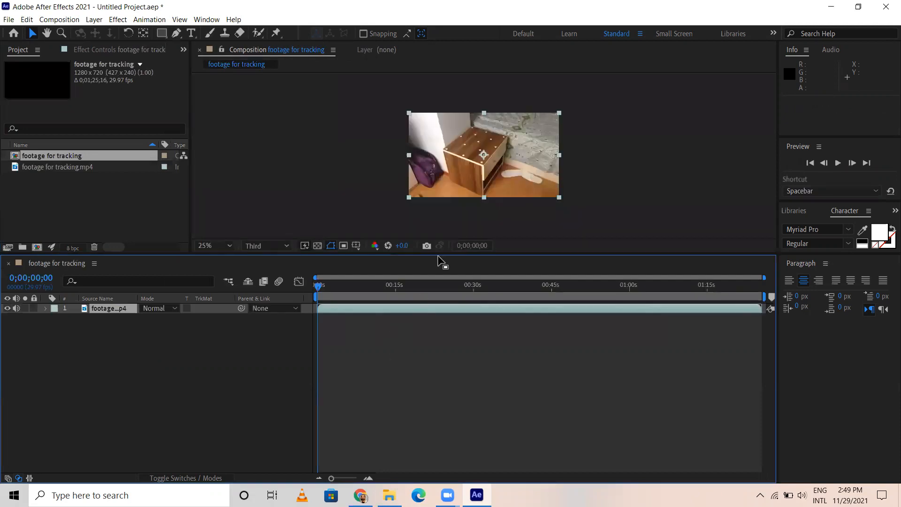
# Split the footage layer at 0;00;14;10 and delete the part after the split.
pyautogui.moveTo(432, 255); pyautogui.dragTo(393, 348)
pyautogui.scroll(2, 481, 206)
pyautogui.scroll(-1, 478, 219)
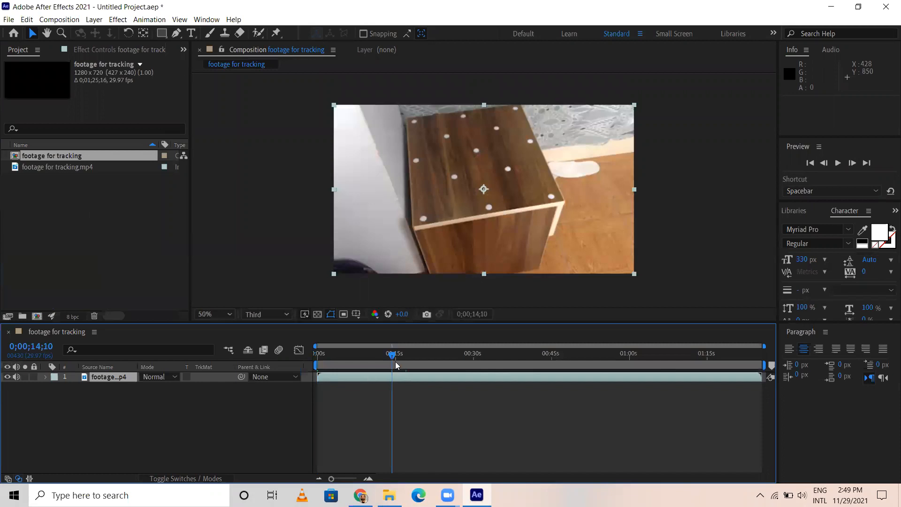
pyautogui.hotkey('ctrl', 'shift', 'd')
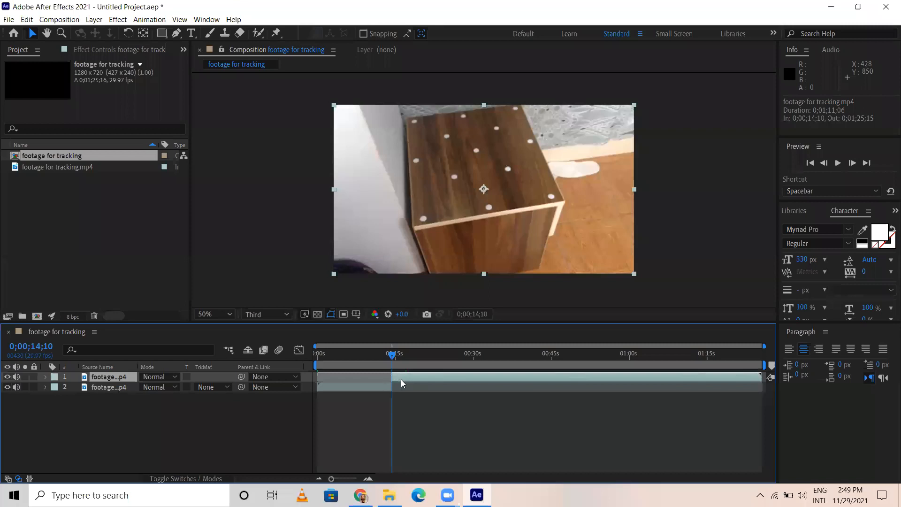
pyautogui.press('Delete')
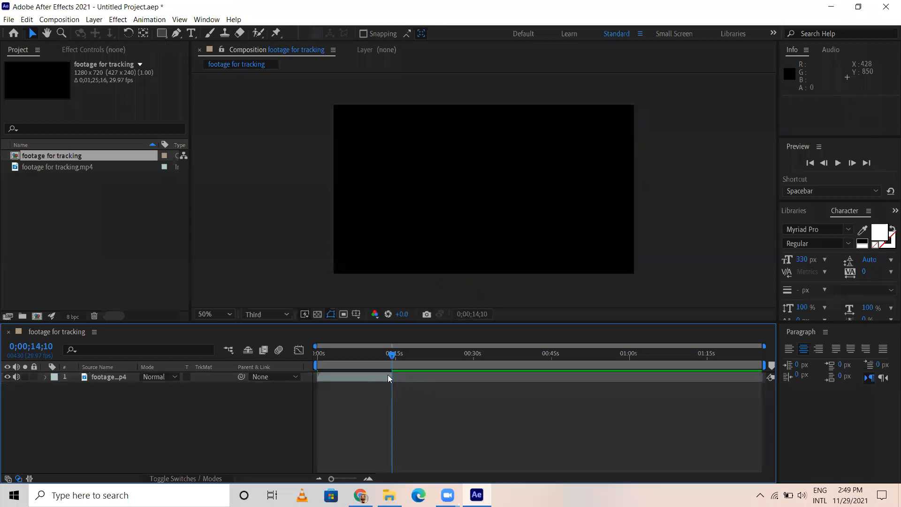
# End the work area at 0;00;14;09 and trim the composition to the work area.
pyautogui.press('pageup')
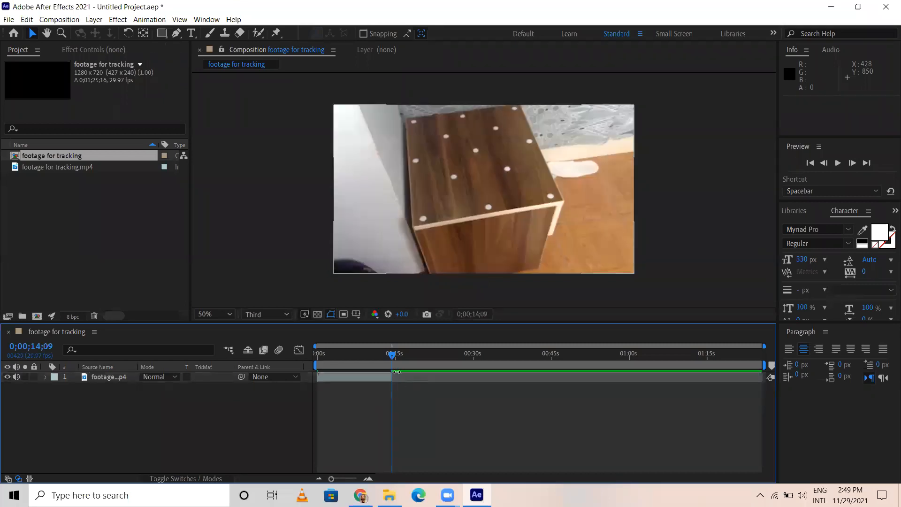
pyautogui.press('n')
pyautogui.rightClick(369, 367)
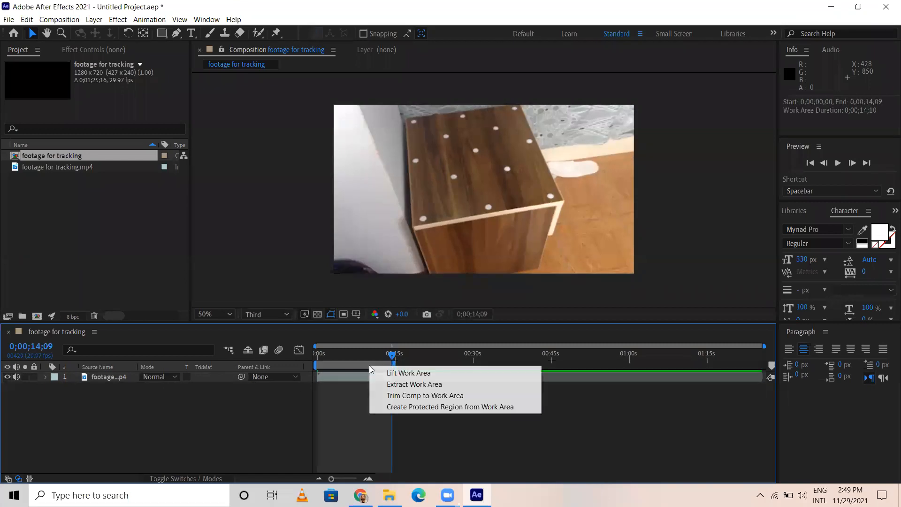
pyautogui.click(395, 396)
# Scrub through the trimmed footage to check the camera movement and return to the first frame.
pyautogui.moveTo(341, 355); pyautogui.dragTo(247, 366)
pyautogui.moveTo(446, 376); pyautogui.dragTo(274, 348)
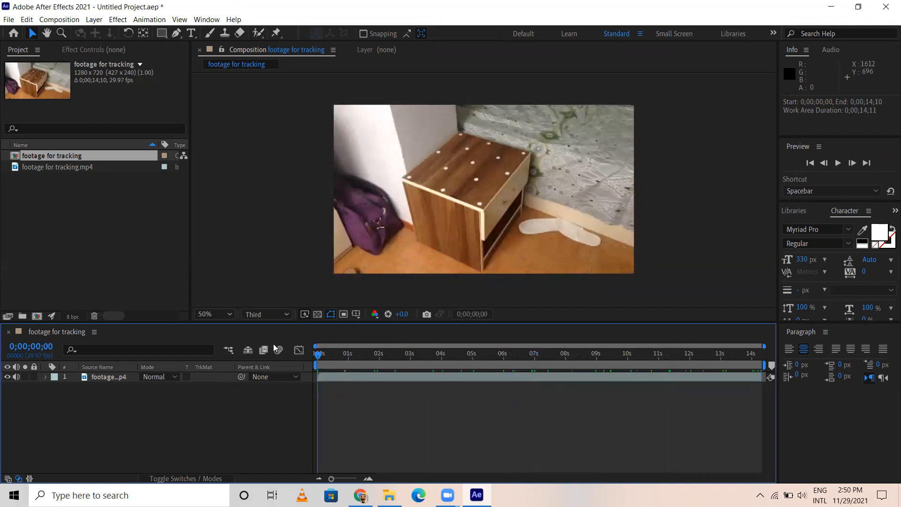
pyautogui.moveTo(333, 356); pyautogui.dragTo(734, 353)
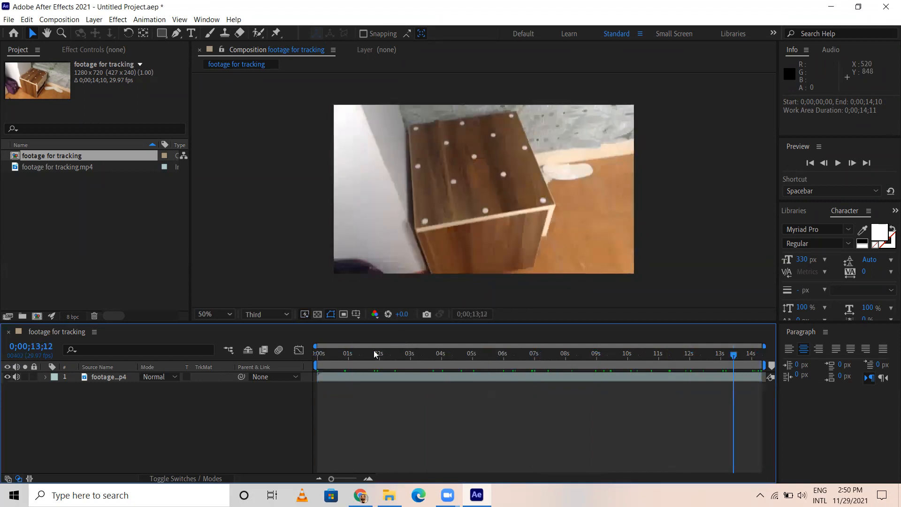
pyautogui.press('Home')
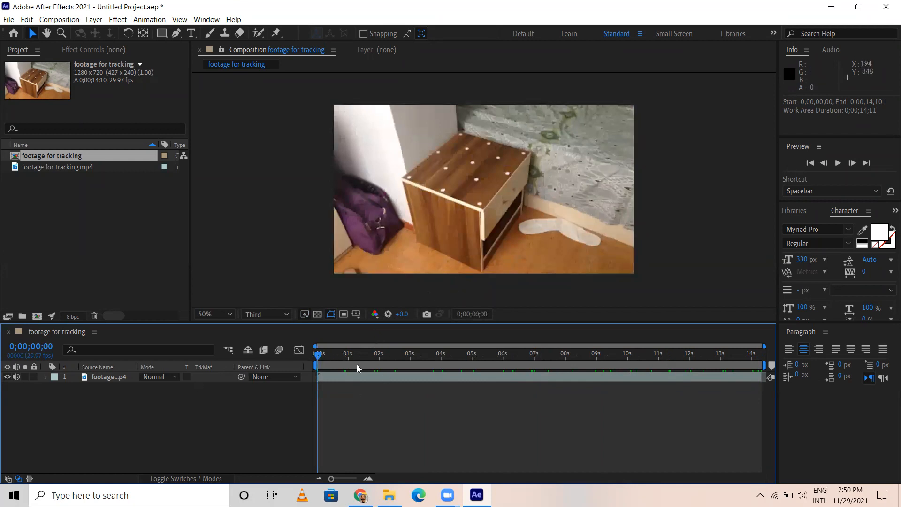
pyautogui.moveTo(340, 356); pyautogui.dragTo(271, 355)
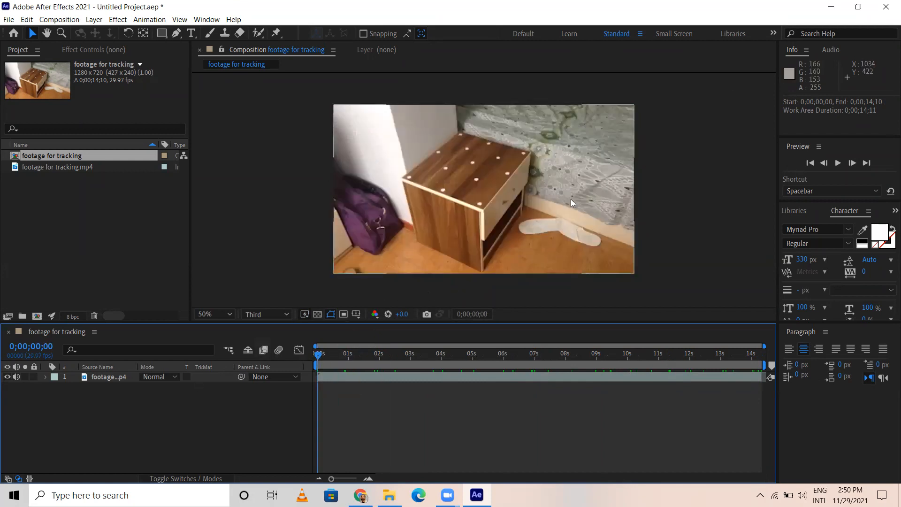
# Run Track Camera on the footage layer to start the 3D camera analysis.
pyautogui.click(341, 378)
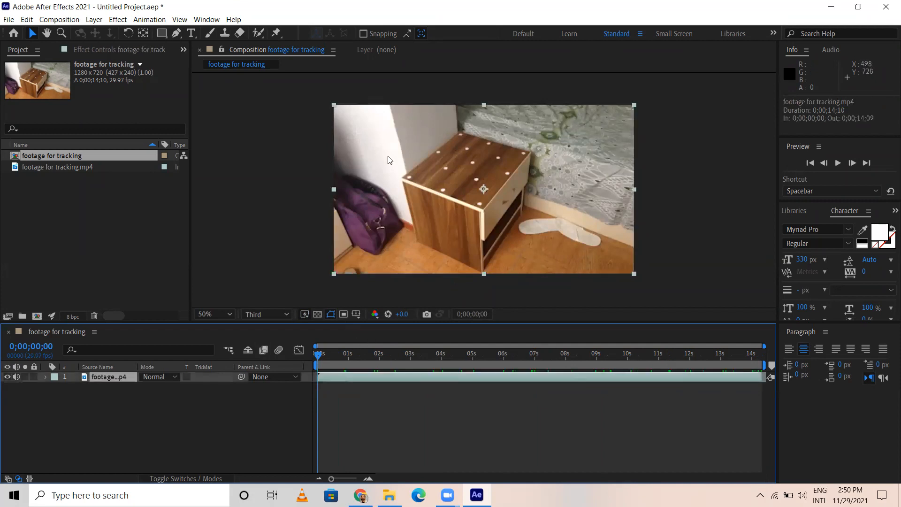
pyautogui.rightClick(331, 376)
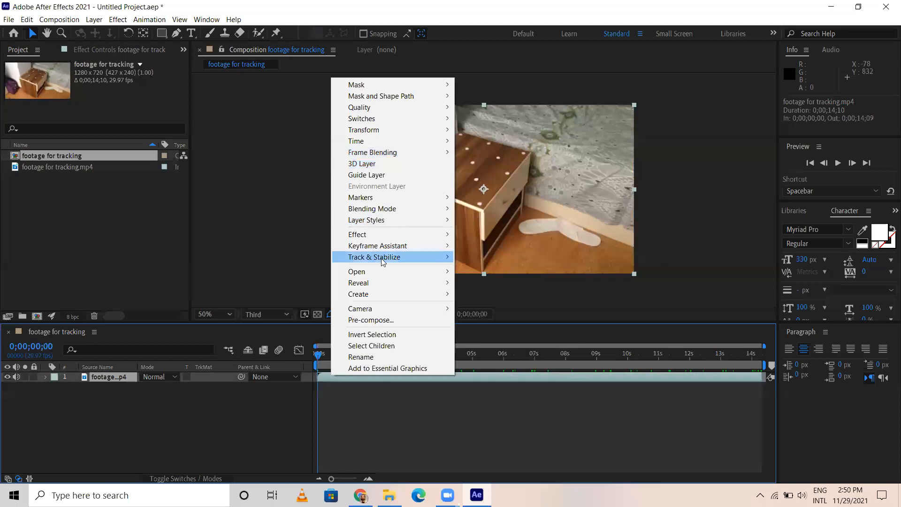
pyautogui.moveTo(362, 143)
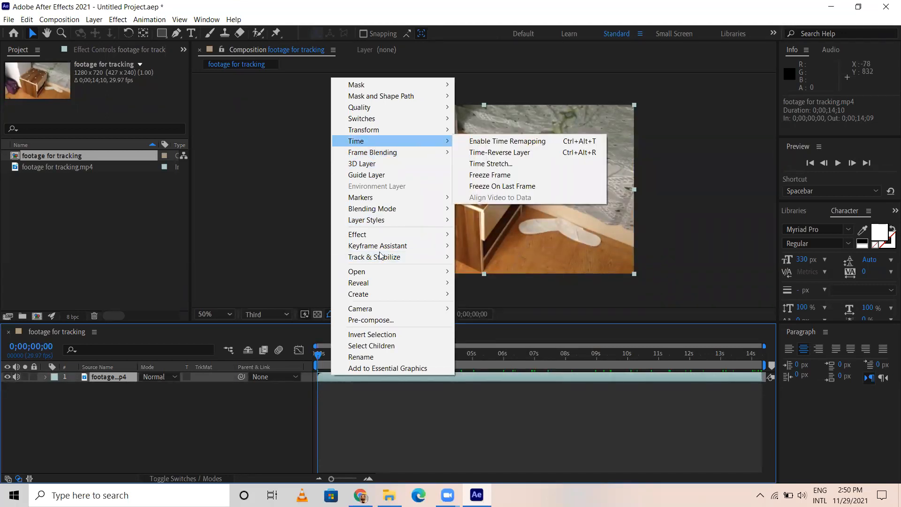
pyautogui.moveTo(382, 258)
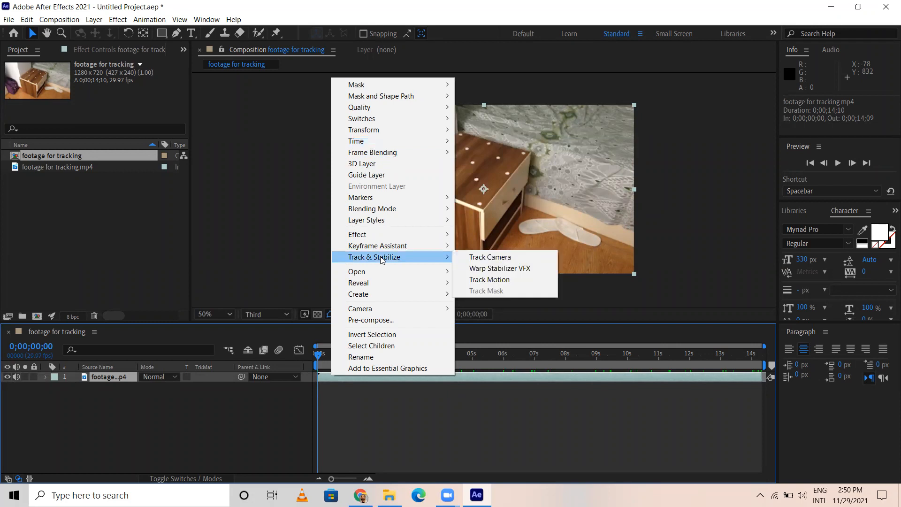
pyautogui.click(504, 257)
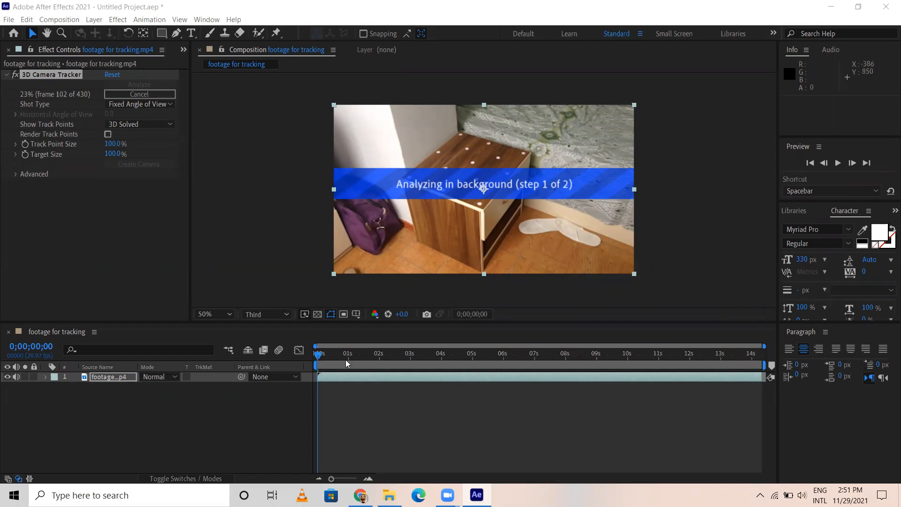
pyautogui.rightClick(338, 374)
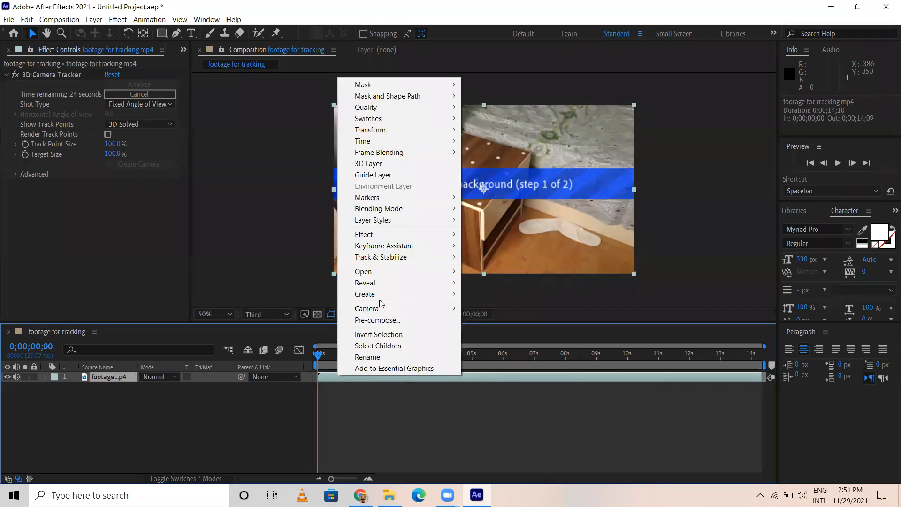
pyautogui.moveTo(406, 265)
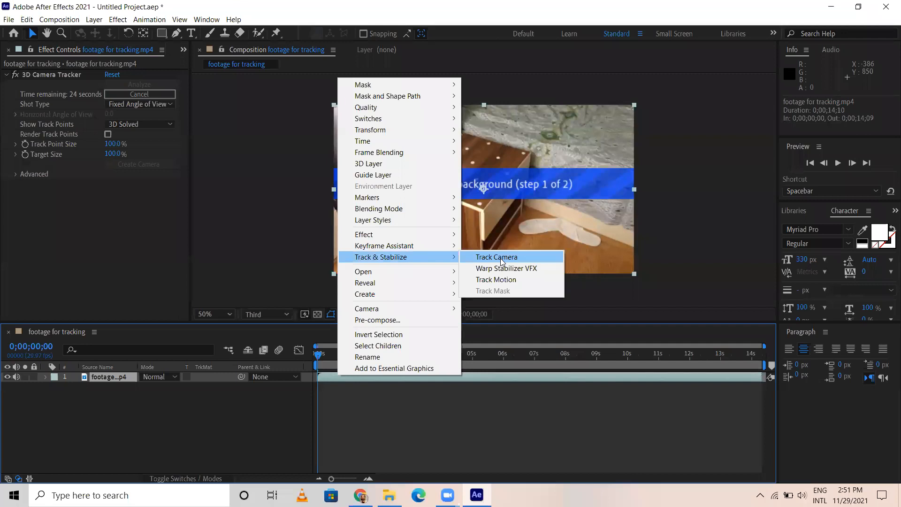
pyautogui.click(124, 246)
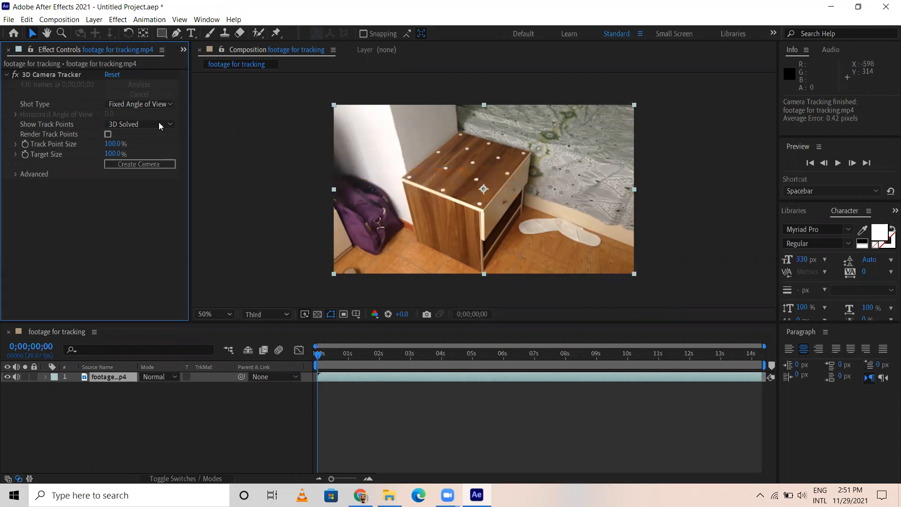
# Select the 3D Camera Tracker effect on the footage layer to display its solved track points.
pyautogui.click(35, 73)
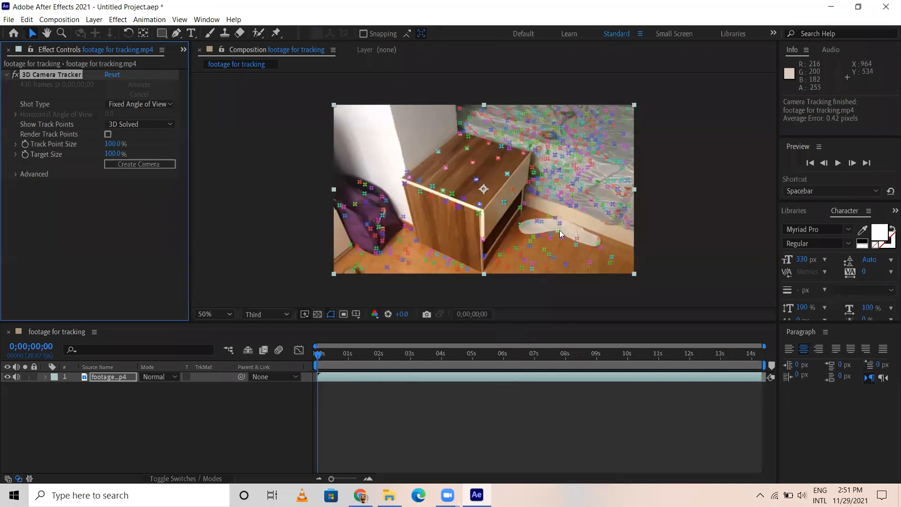
pyautogui.scroll(1, 560, 233)
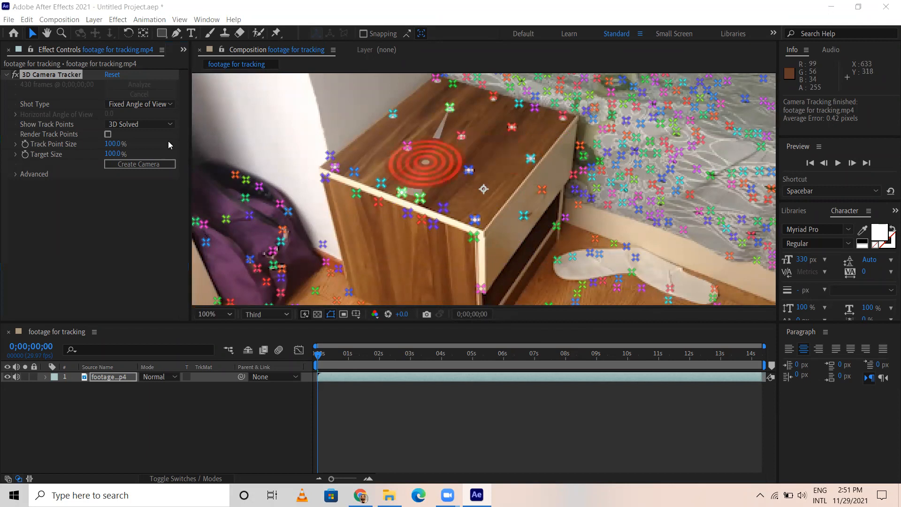
pyautogui.click(32, 75)
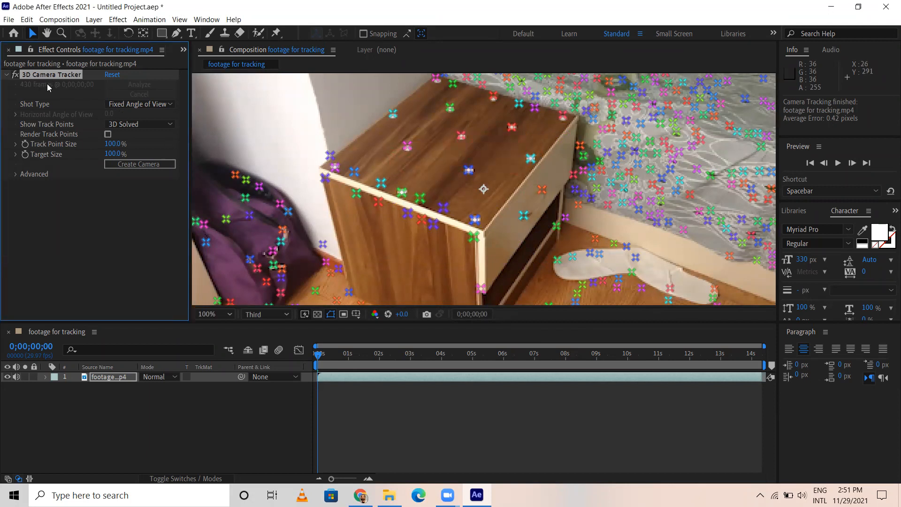
# Examine the track points and target orientation on the cabinet, the floor and the bedspread up close.
pyautogui.scroll(-4, 434, 198)
pyautogui.scroll(2, 434, 197)
pyautogui.scroll(2, 434, 201)
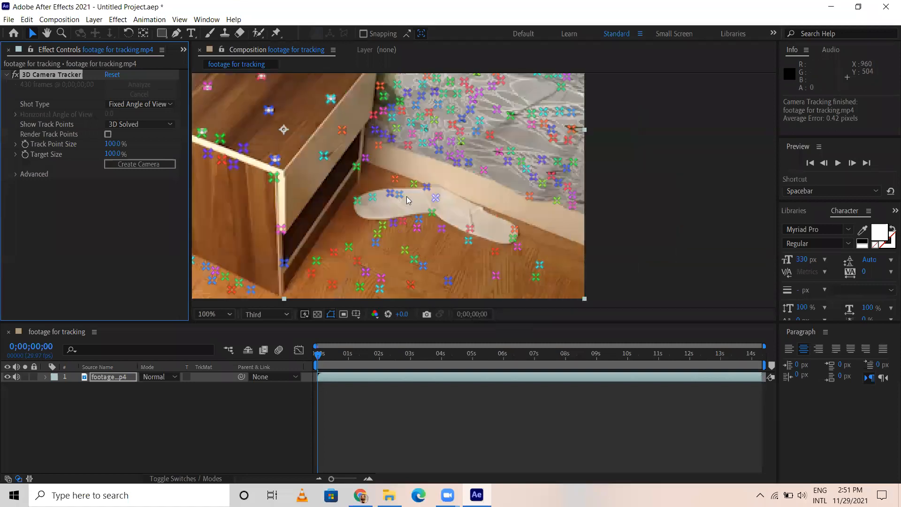
pyautogui.moveTo(339, 164); pyautogui.dragTo(463, 167)
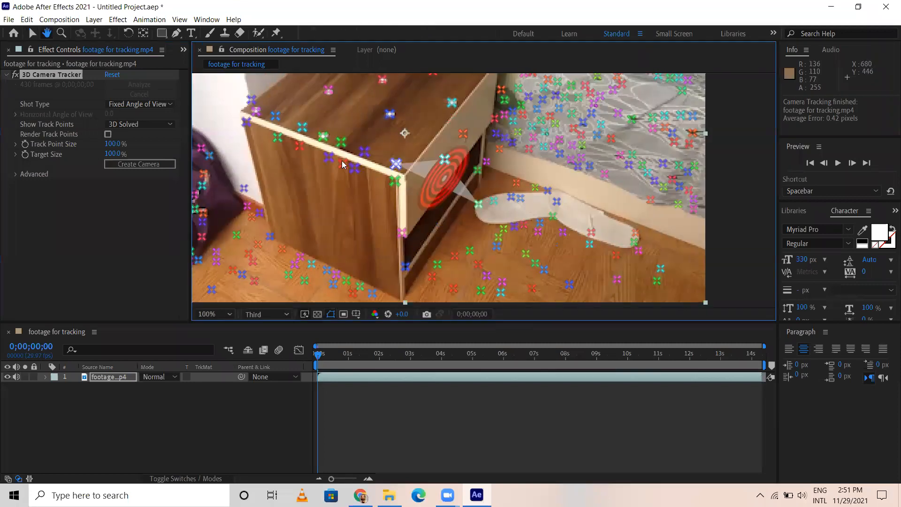
pyautogui.scroll(-3, 416, 200)
pyautogui.scroll(3, 418, 199)
pyautogui.scroll(-2, 445, 200)
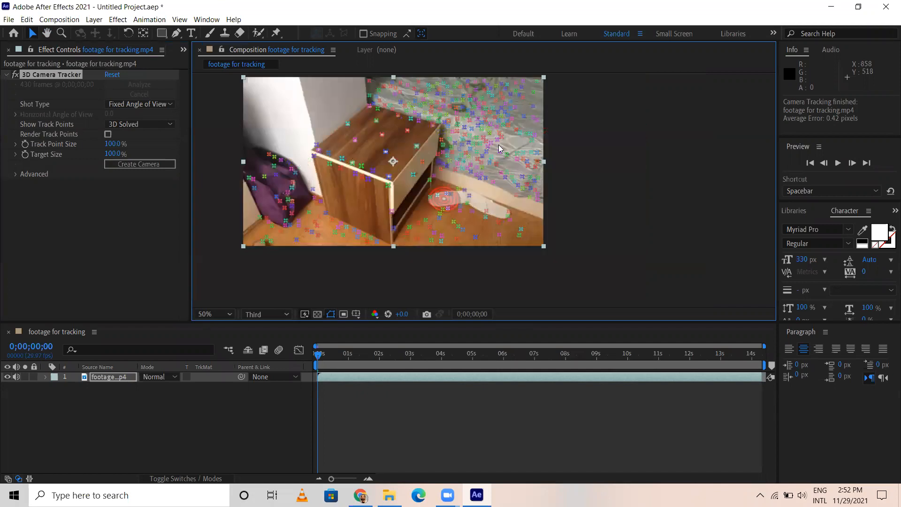
pyautogui.scroll(2, 422, 147)
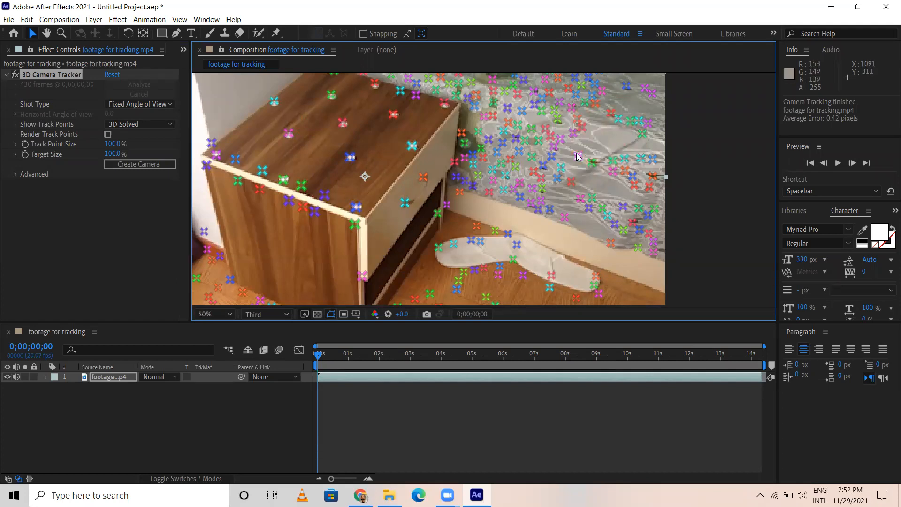
# Select a cluster of track points on the bedspread, inspect the target plane and clear the selection.
pyautogui.scroll(-2, 554, 141)
pyautogui.moveTo(503, 125)
pyautogui.mouseDown()
pyautogui.moveTo(497, 155)
pyautogui.moveTo(548, 173)
pyautogui.moveTo(544, 164)
pyautogui.mouseUp()
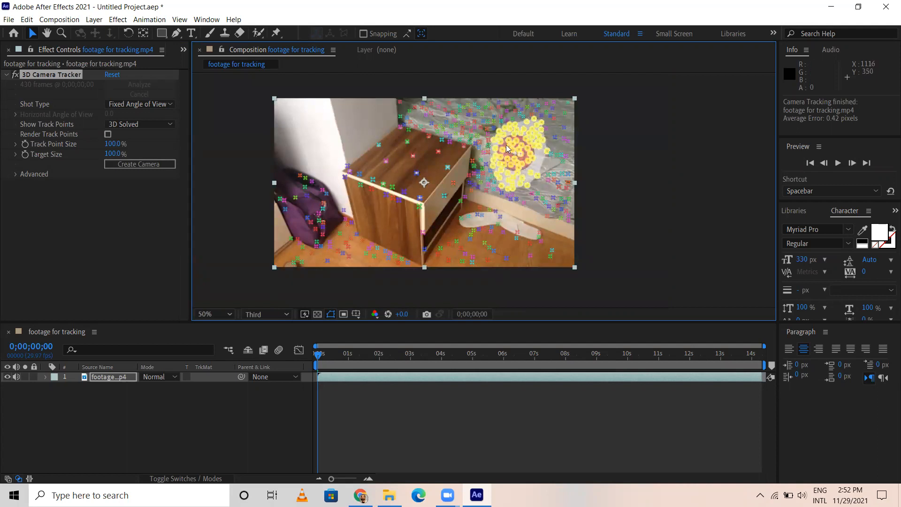
pyautogui.scroll(2, 516, 155)
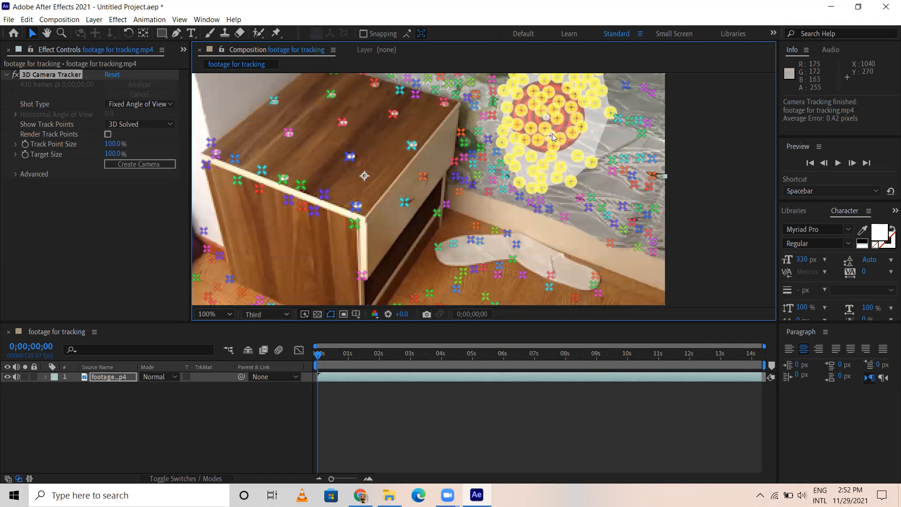
pyautogui.click(726, 103)
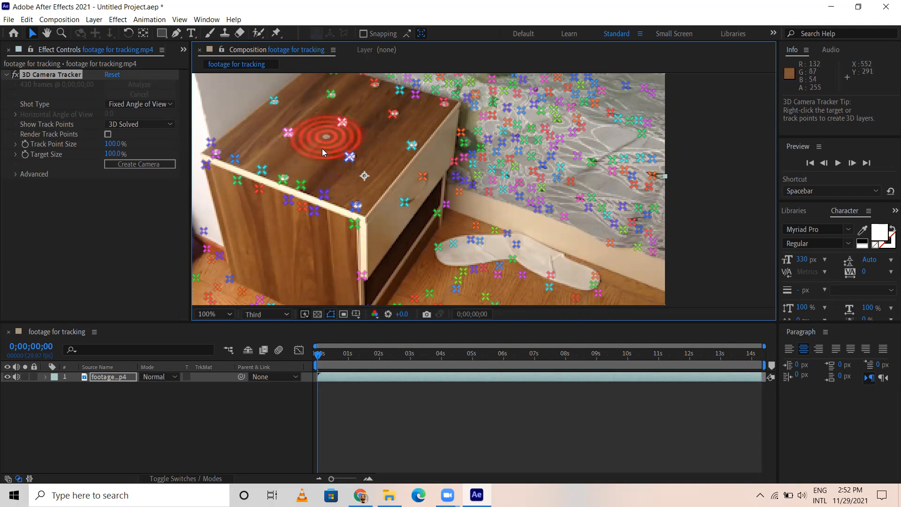
# Try out different groups of track points on the cabinet top and inspect how the target plane lies on the surface.
pyautogui.moveTo(303, 152)
pyautogui.mouseDown()
pyautogui.moveTo(262, 143)
pyautogui.moveTo(247, 123)
pyautogui.moveTo(253, 105)
pyautogui.moveTo(340, 79)
pyautogui.moveTo(396, 93)
pyautogui.moveTo(413, 111)
pyautogui.moveTo(418, 146)
pyautogui.moveTo(387, 172)
pyautogui.moveTo(337, 176)
pyautogui.moveTo(285, 155)
pyautogui.mouseUp()
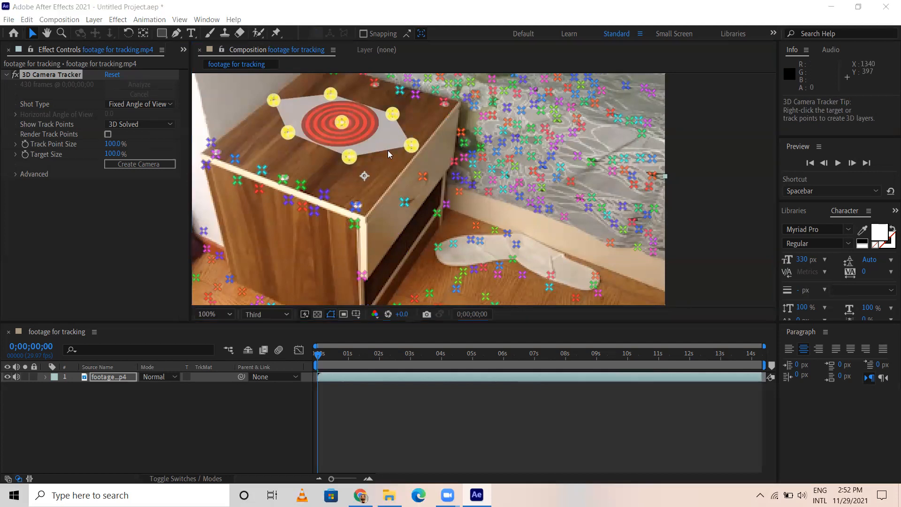
pyautogui.click(302, 163)
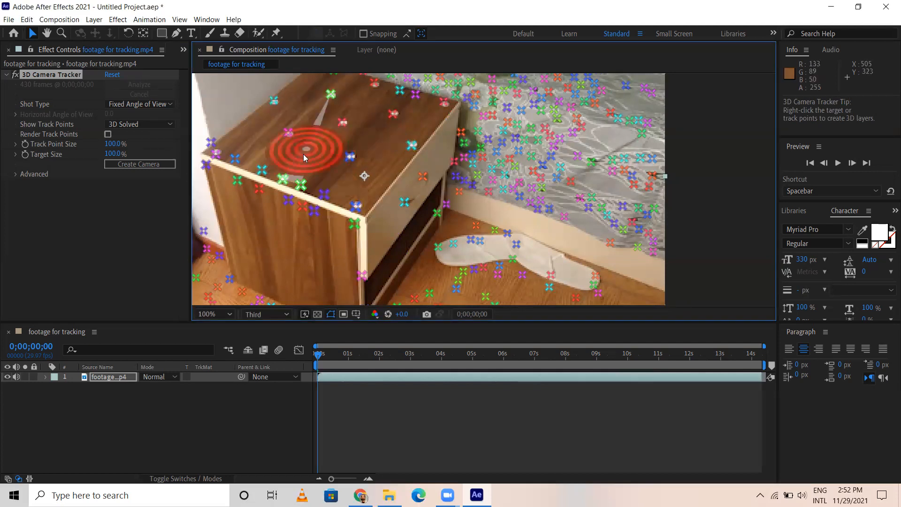
pyautogui.click(341, 148)
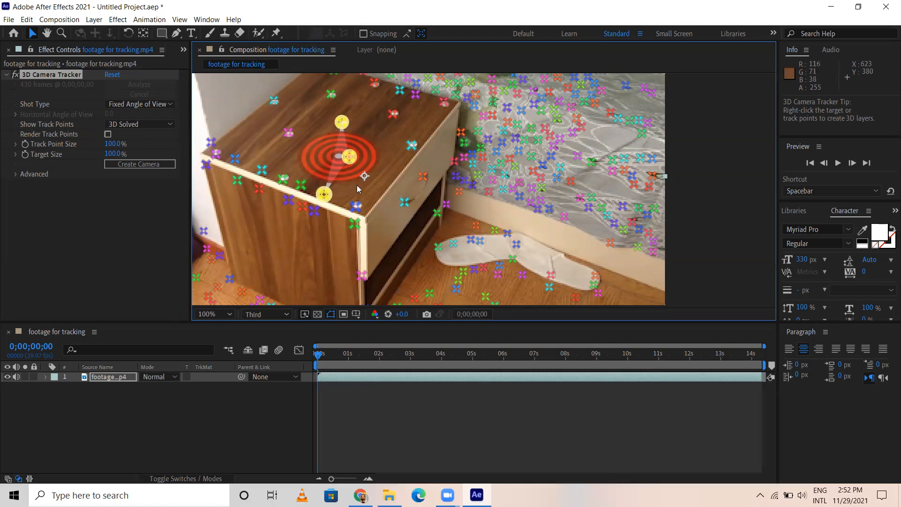
pyautogui.moveTo(318, 182)
pyautogui.mouseDown()
pyautogui.moveTo(267, 142)
pyautogui.moveTo(262, 112)
pyautogui.moveTo(293, 90)
pyautogui.moveTo(392, 95)
pyautogui.moveTo(408, 119)
pyautogui.moveTo(403, 137)
pyautogui.moveTo(354, 186)
pyautogui.mouseUp()
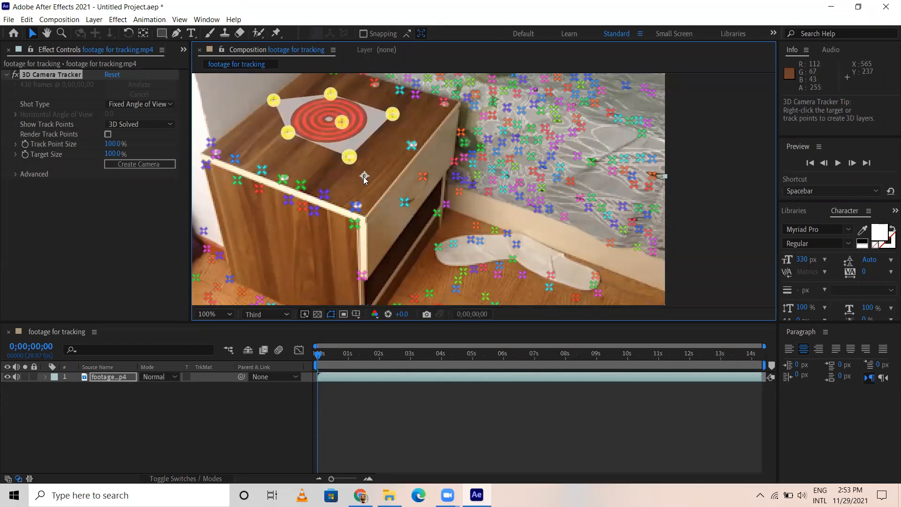
# Select three track points on the cabinet top and create a text layer and camera from them.
pyautogui.click(342, 166)
pyautogui.click(337, 155)
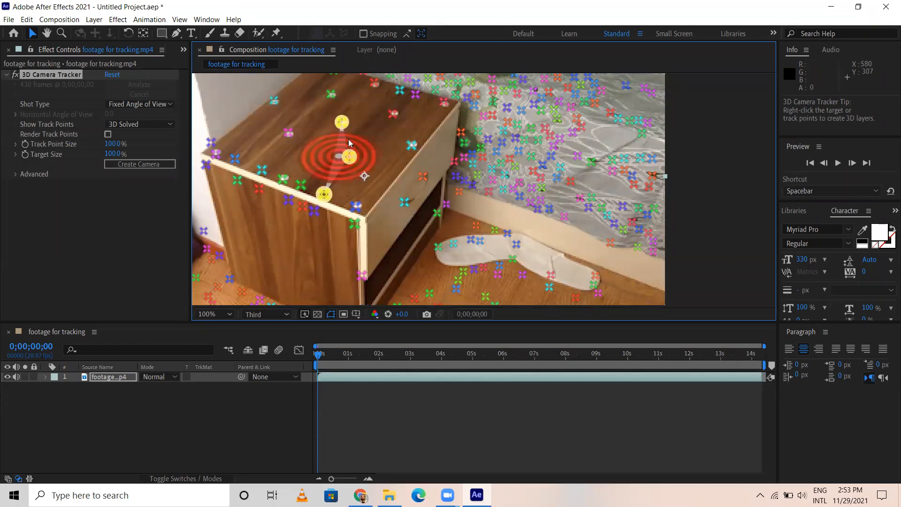
pyautogui.rightClick(337, 162)
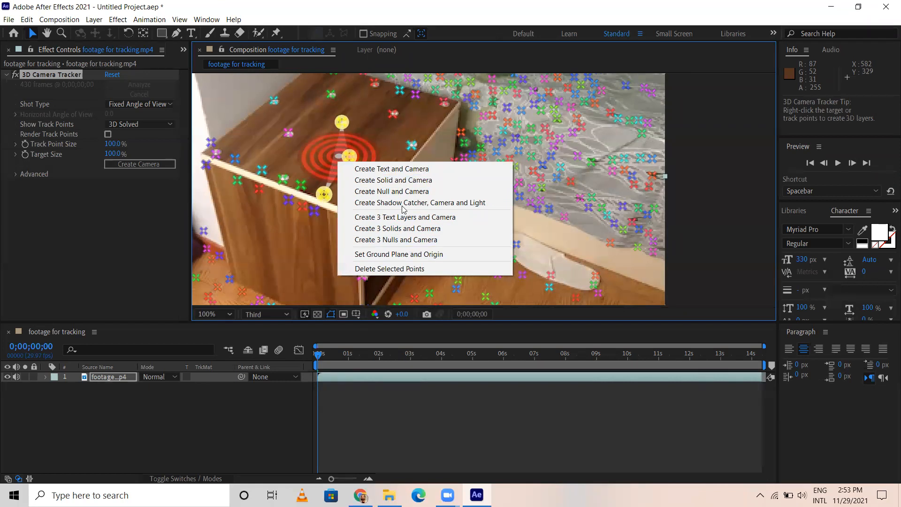
pyautogui.click(380, 169)
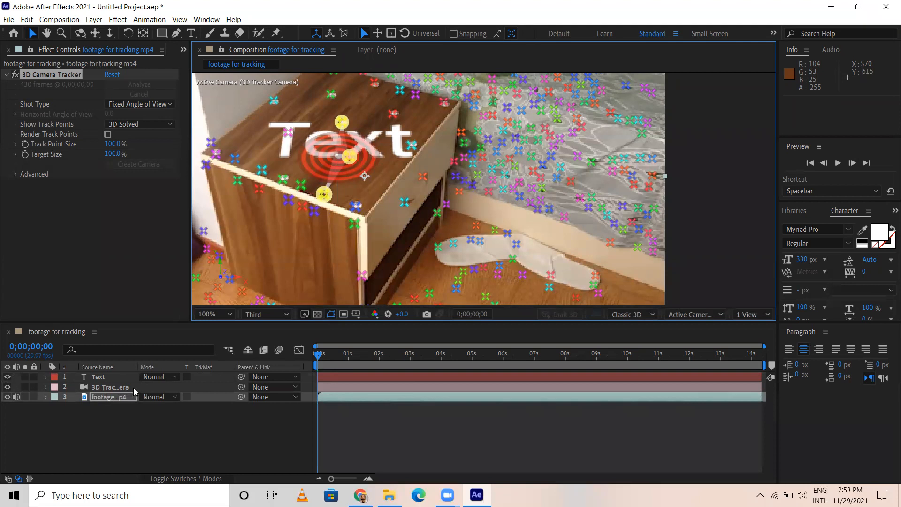
# Show the layer switches for the composition's layers in place of the mode columns.
pyautogui.click(107, 377)
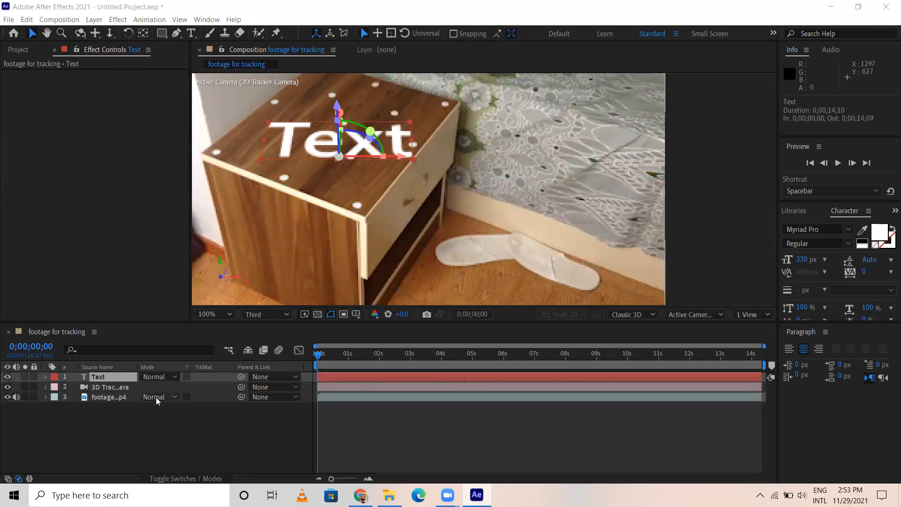
pyautogui.click(149, 432)
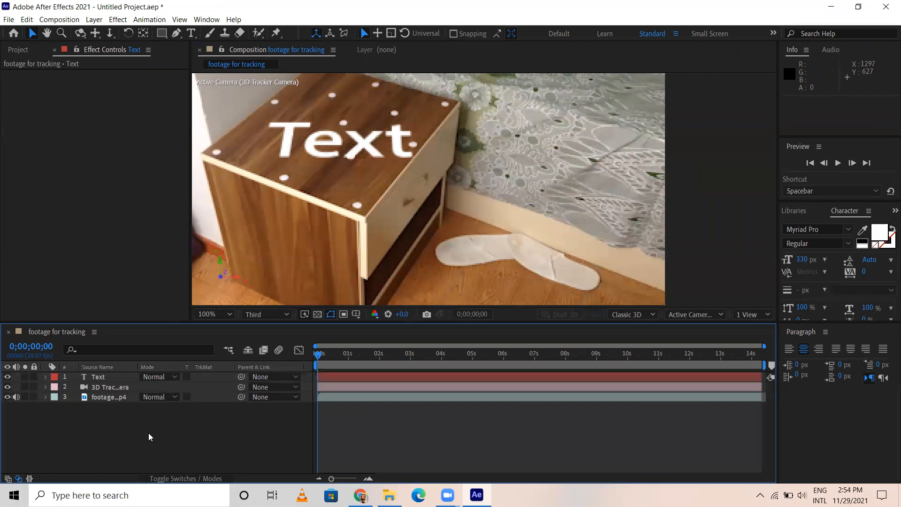
pyautogui.press('F4')
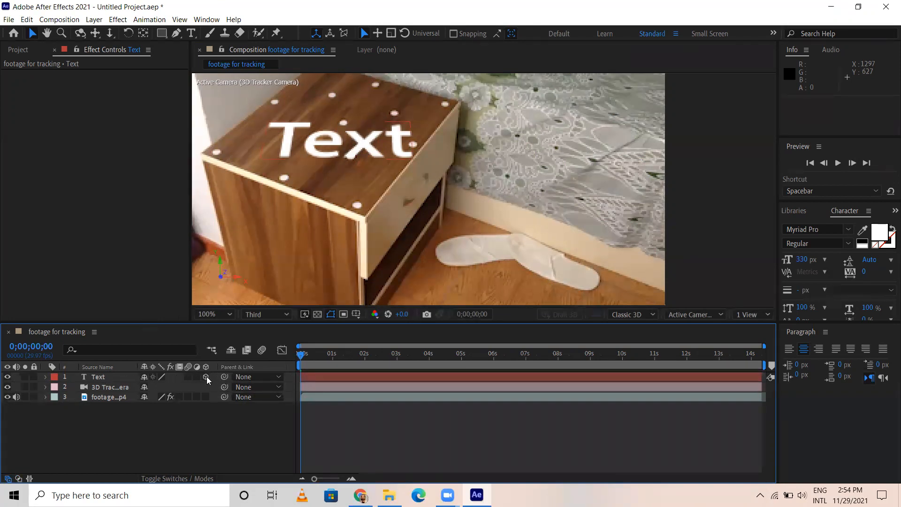
# Reveal the Text layer's position and set its Y value to 276.3.
pyautogui.click(102, 377)
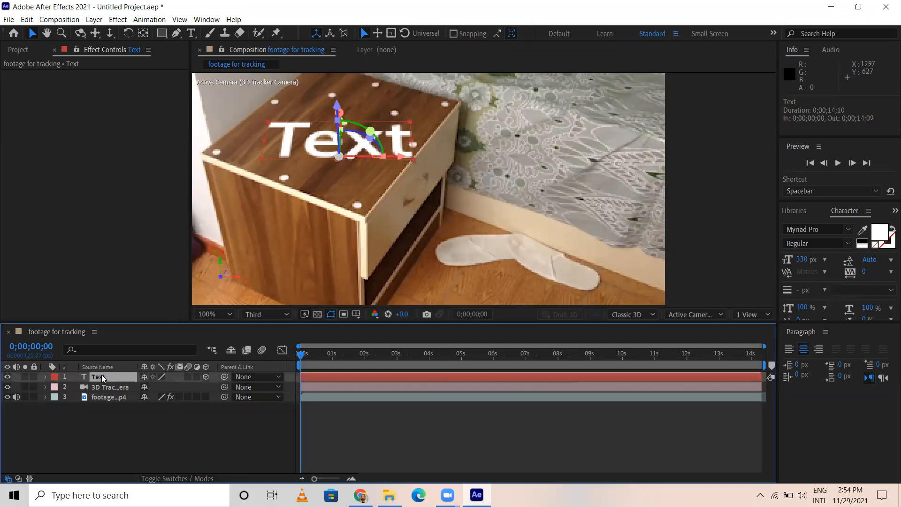
pyautogui.press('p')
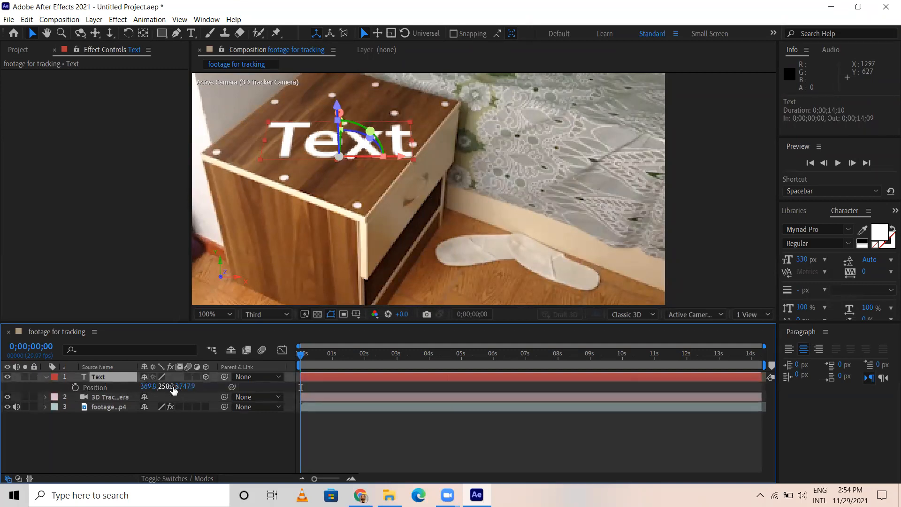
pyautogui.moveTo(166, 386); pyautogui.dragTo(175, 386)
pyautogui.click(266, 315)
pyautogui.click(263, 365)
pyautogui.hotkey('ctrl', 'z')
# Try a Z position of 3804.9 on the Text layer, undo it, and set the preview resolution to Quarter.
pyautogui.moveTo(179, 389); pyautogui.dragTo(216, 386)
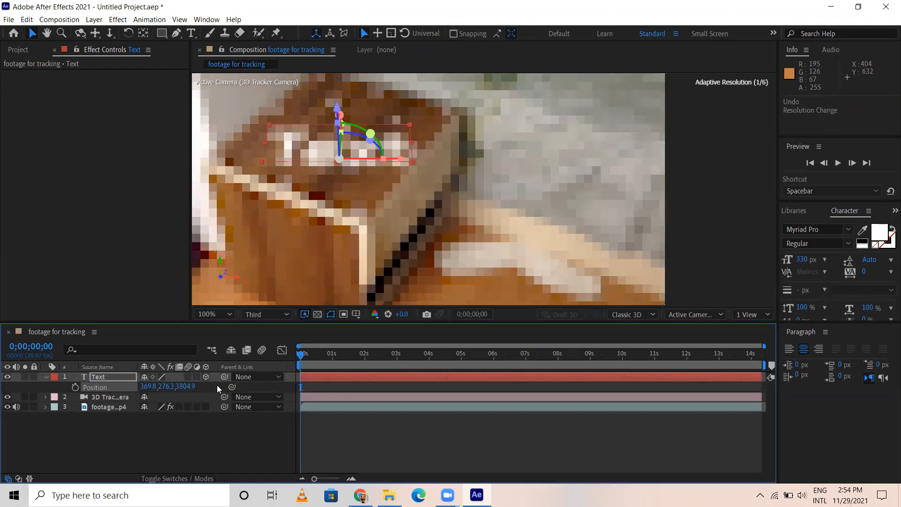
pyautogui.hotkey('ctrl', 'z')
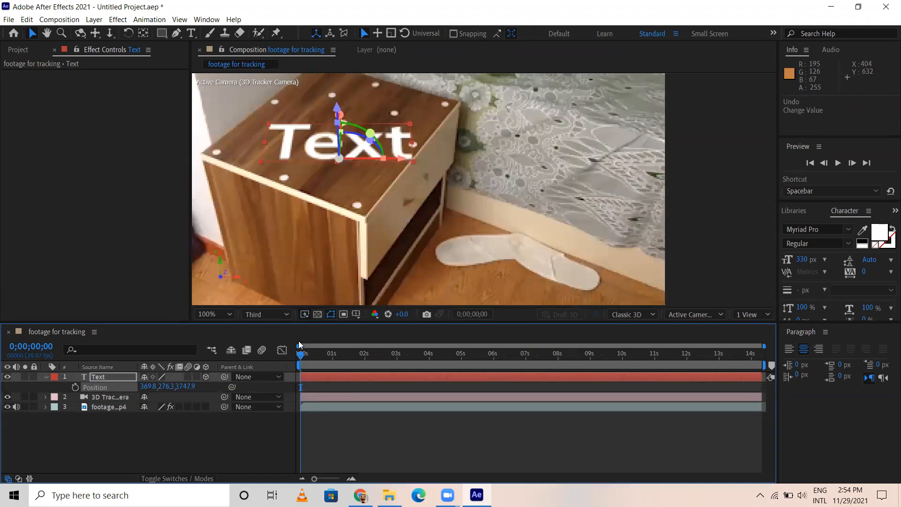
pyautogui.click(284, 316)
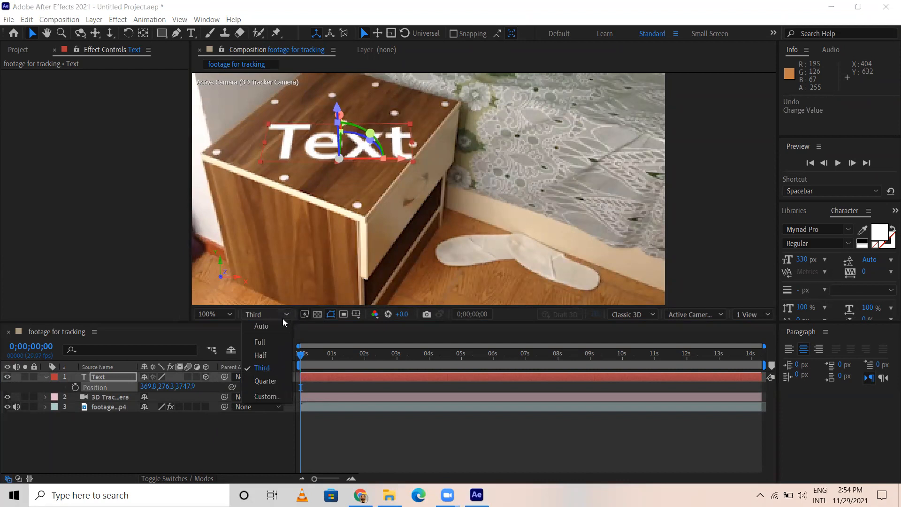
pyautogui.click(265, 381)
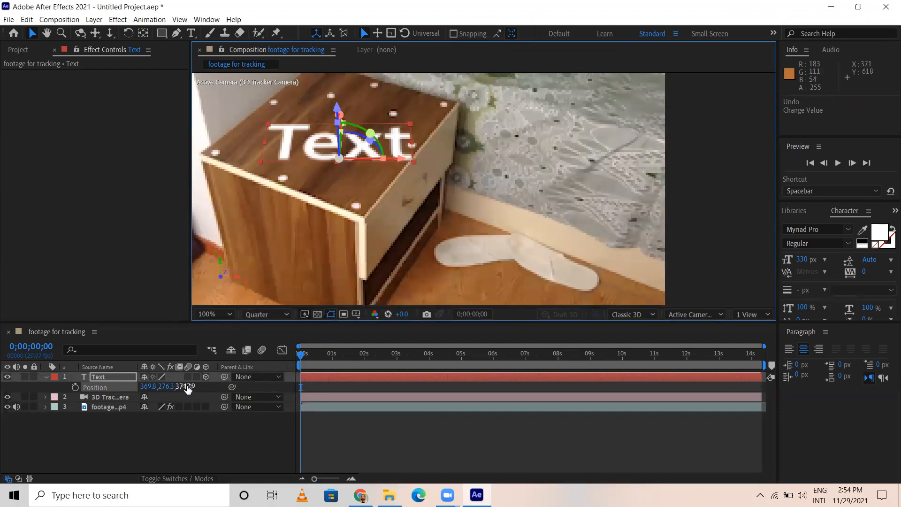
# Try shifting the Text layer along its Z and Y axes, undoing each position change.
pyautogui.moveTo(187, 388); pyautogui.dragTo(384, 412)
pyautogui.hotkey('ctrl', 'z')
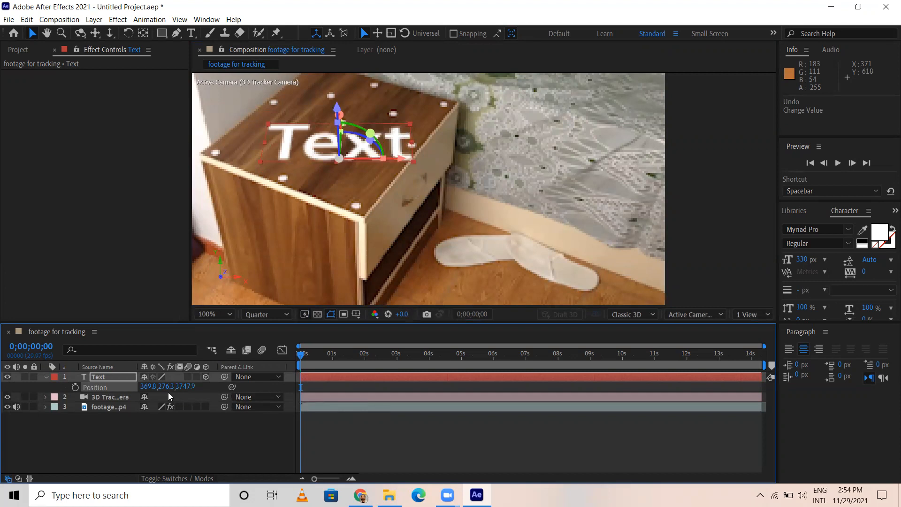
pyautogui.moveTo(166, 387); pyautogui.dragTo(230, 386)
pyautogui.hotkey('ctrl', 'z')
pyautogui.moveTo(184, 386)
pyautogui.mouseDown()
pyautogui.moveTo(193, 390)
pyautogui.moveTo(179, 389)
pyautogui.mouseUp()
# Try a 23° Y Rotation on the Text layer, undo it, and set the X Rotation to 98°.
pyautogui.click(128, 33)
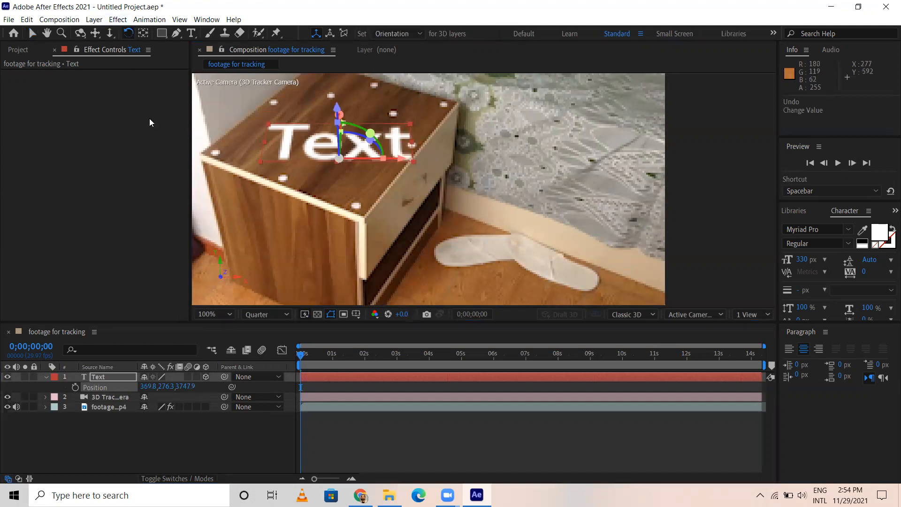
pyautogui.click(107, 375)
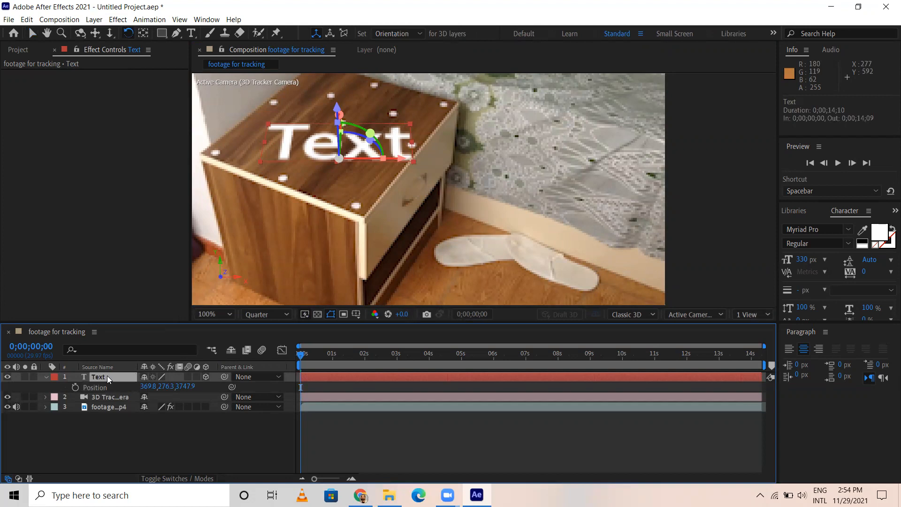
pyautogui.press('r')
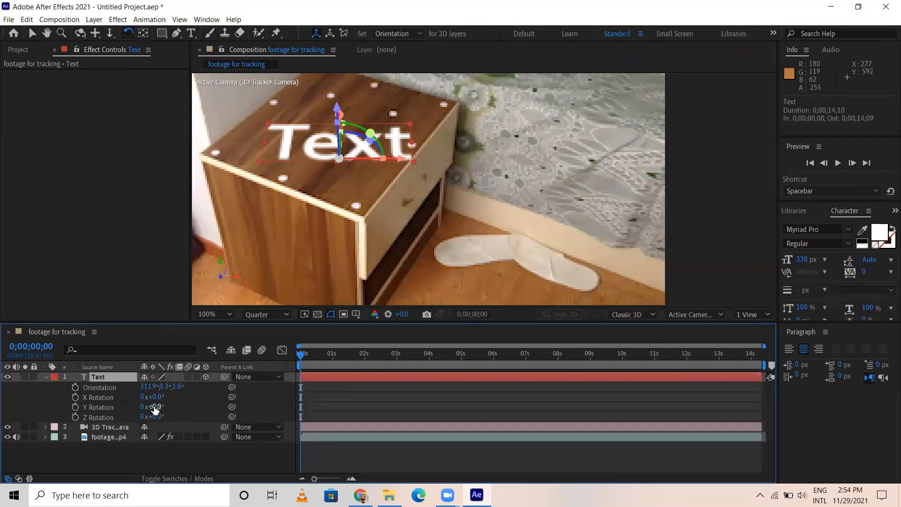
pyautogui.moveTo(153, 406); pyautogui.dragTo(172, 408)
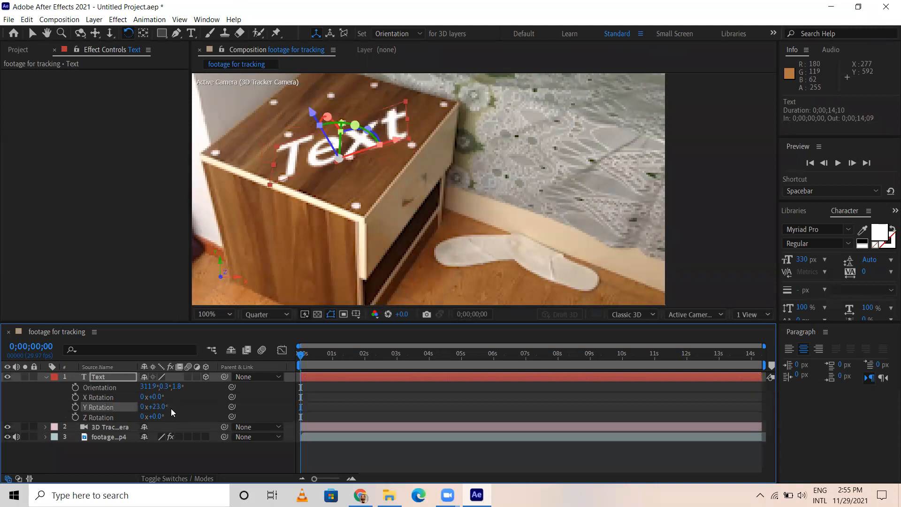
pyautogui.hotkey('ctrl', 'z')
pyautogui.moveTo(156, 397); pyautogui.dragTo(215, 397)
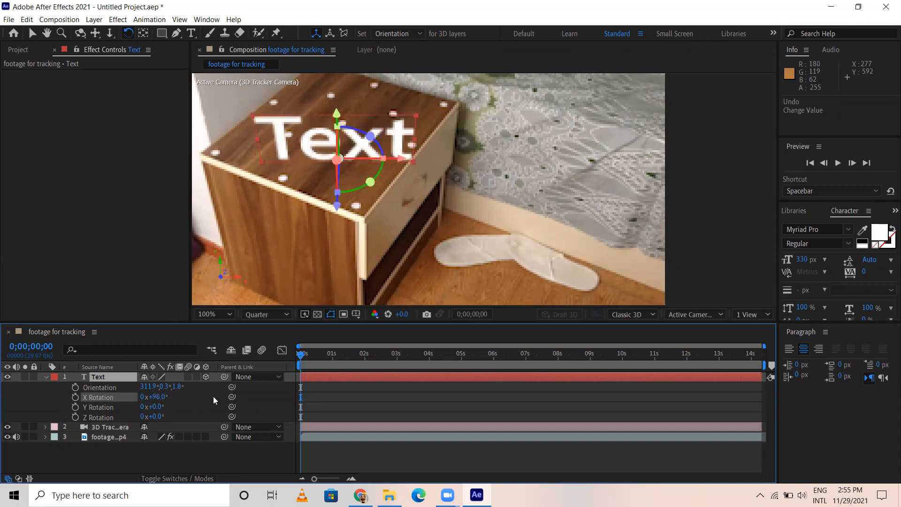
# Replace the text layer's content with the word "Animation".
pyautogui.click(312, 377)
pyautogui.hotkey('ctrl', 't')
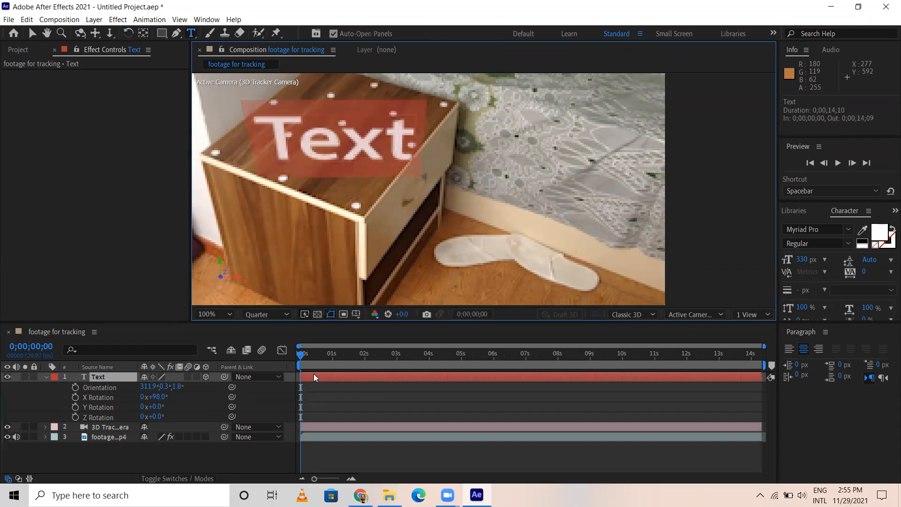
pyautogui.write('A')
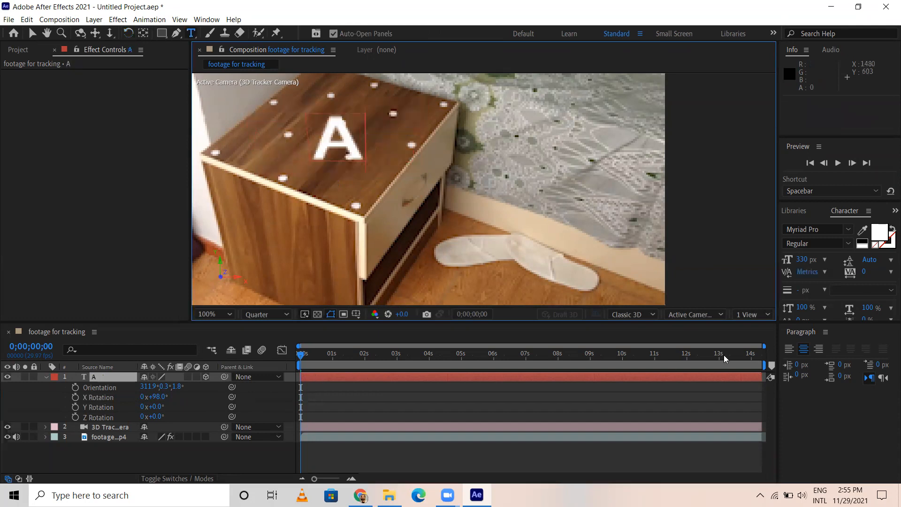
pyautogui.write('nimation')
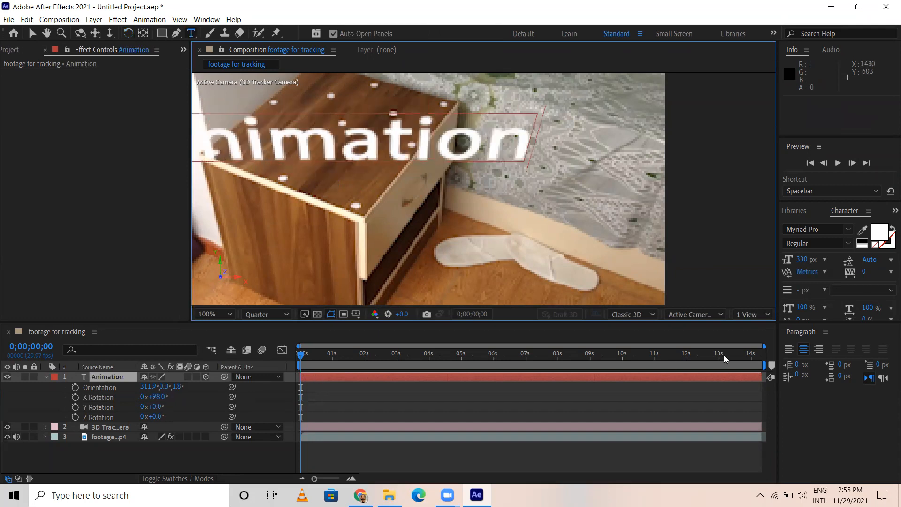
# Scale the Animation text layer down uniformly to 68.2% so it fits on the cabinet top.
pyautogui.click(347, 377)
pyautogui.press('s')
pyautogui.moveTo(157, 387); pyautogui.dragTo(49, 369)
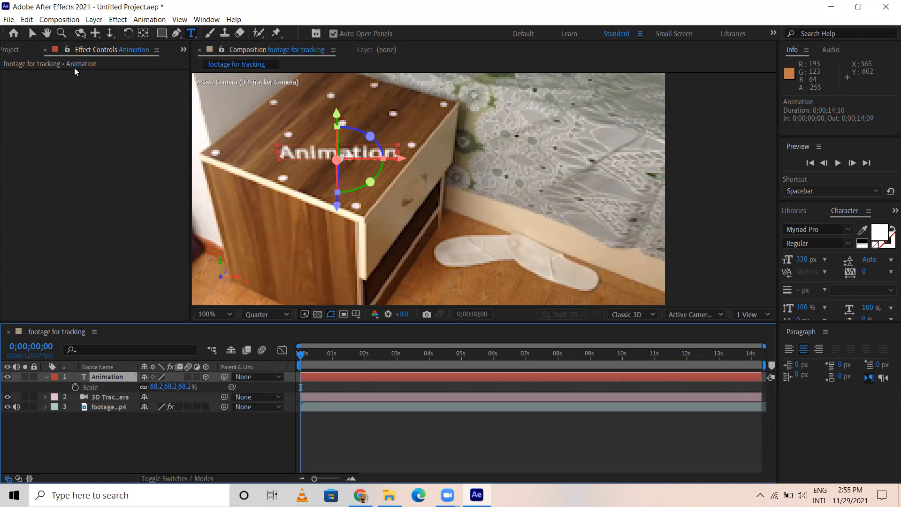
# Select the footage layer's 3D Camera Tracker effect to display its track points and activate the Selection tool.
pyautogui.click(19, 50)
pyautogui.click(97, 49)
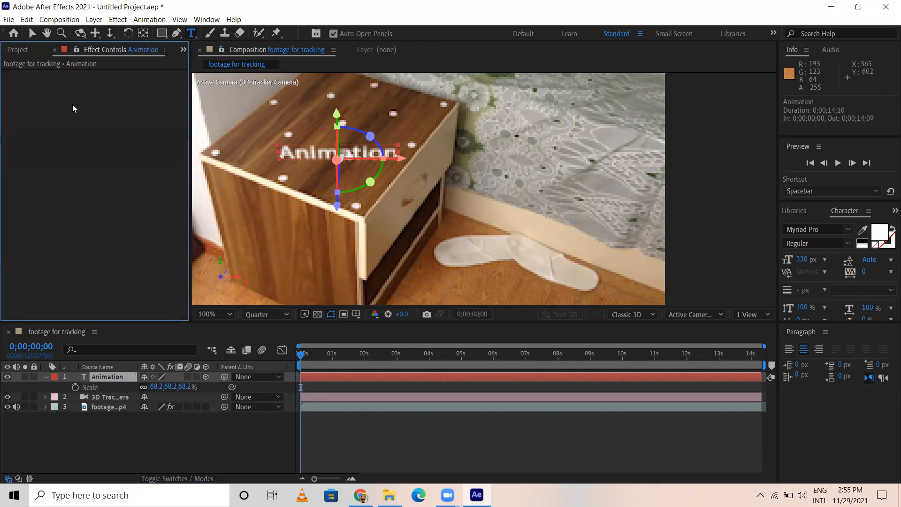
pyautogui.click(112, 406)
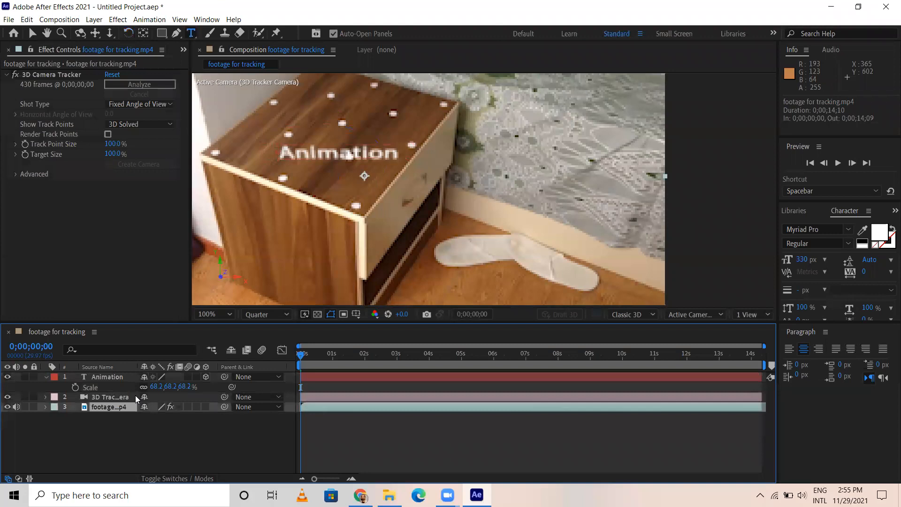
pyautogui.click(60, 76)
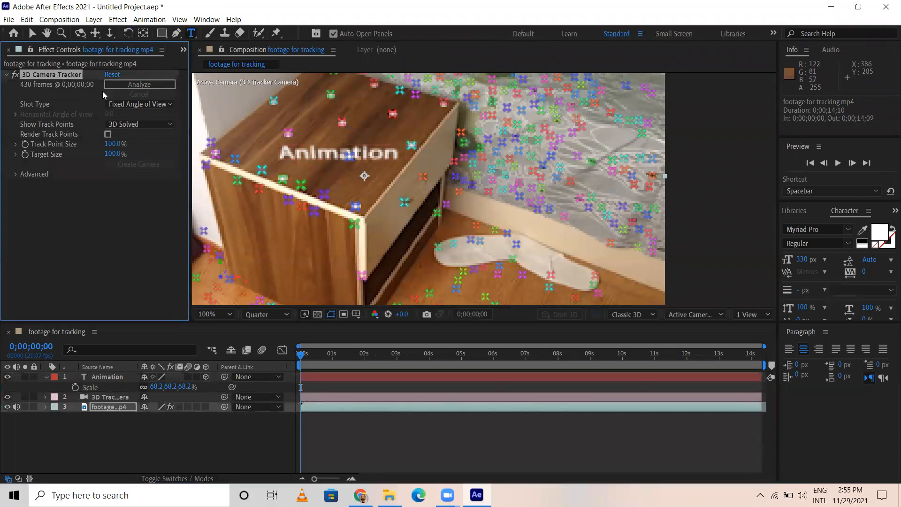
pyautogui.click(32, 32)
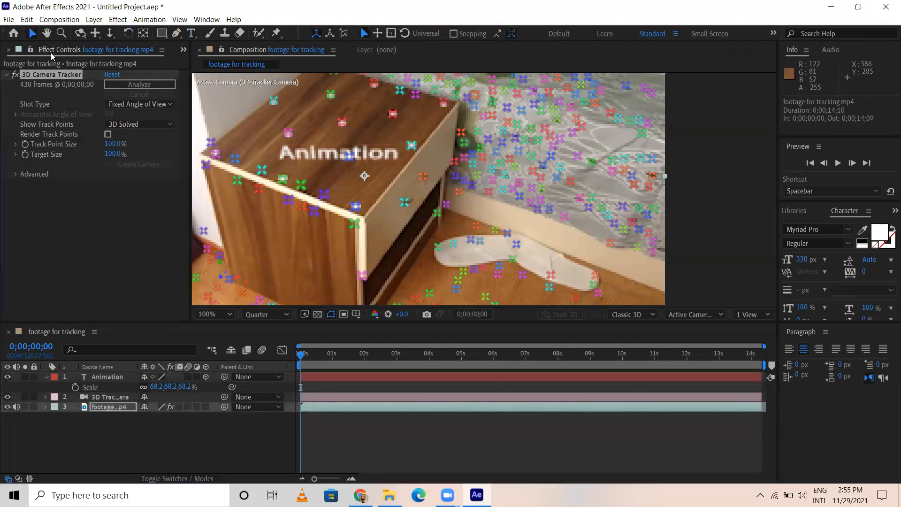
# Create a shadow catcher and light from three track points near the front corner of the cabinet top.
pyautogui.click(348, 173)
pyautogui.rightClick(346, 174)
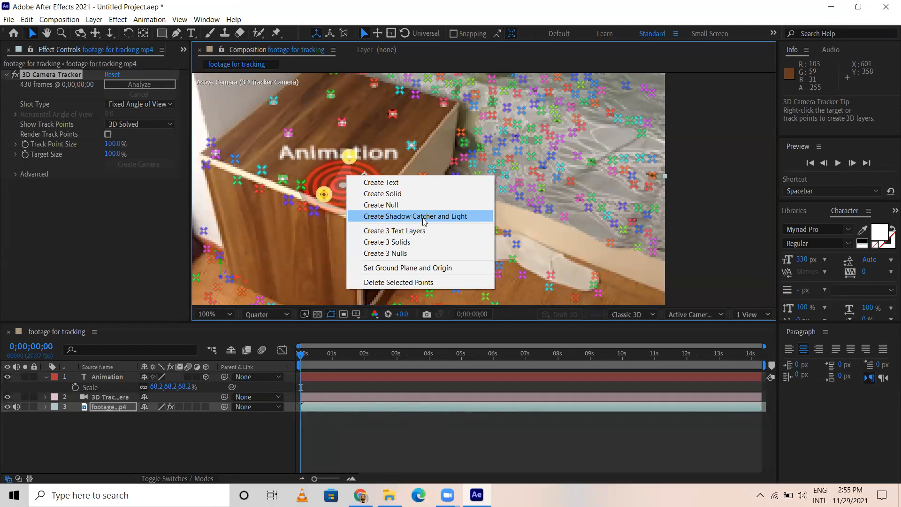
pyautogui.click(393, 217)
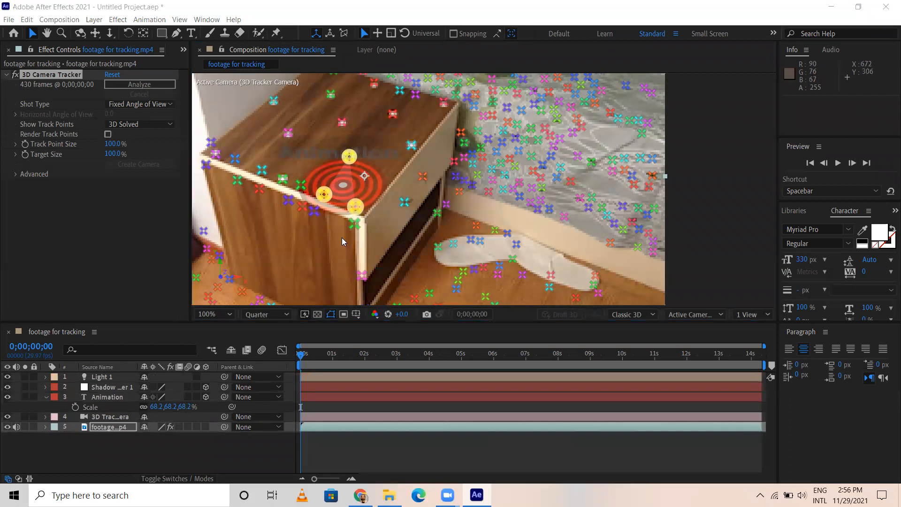
# Expand the Light 1 layer's properties and review which layers can be created from the selected track points.
pyautogui.click(45, 377)
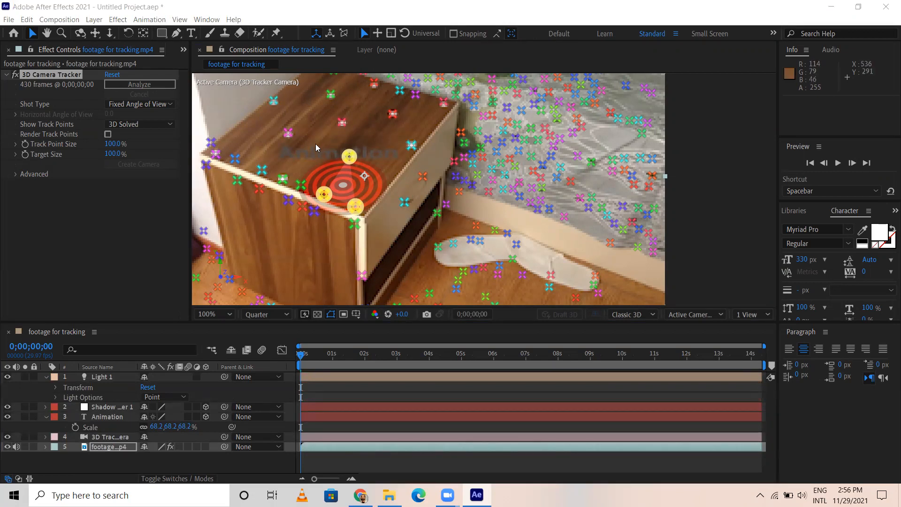
pyautogui.rightClick(340, 186)
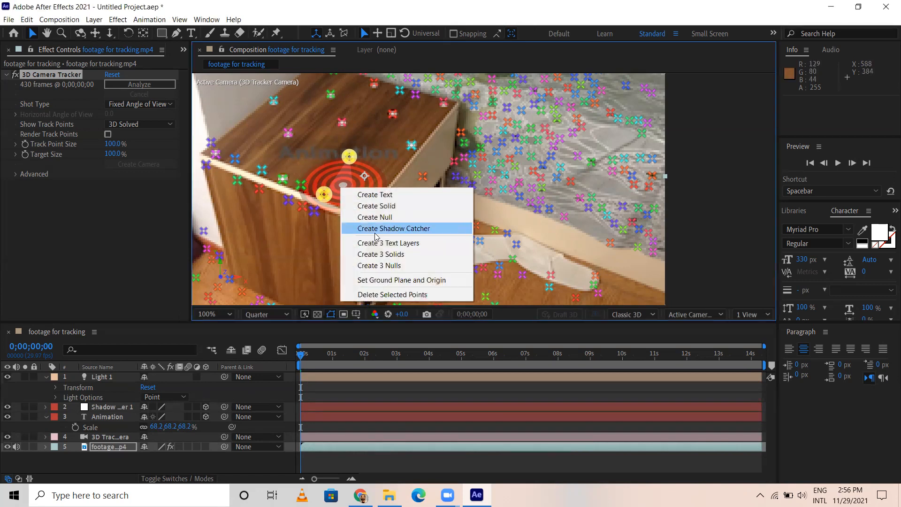
pyautogui.click(100, 456)
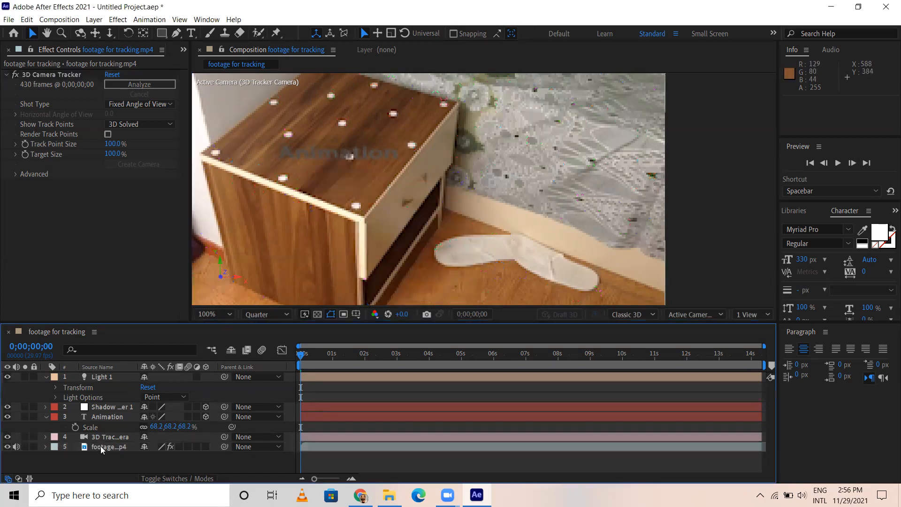
# Expand Light 1's light options and raise its intensity to 433% so the Animation text is brightly lit.
pyautogui.click(102, 376)
pyautogui.click(103, 407)
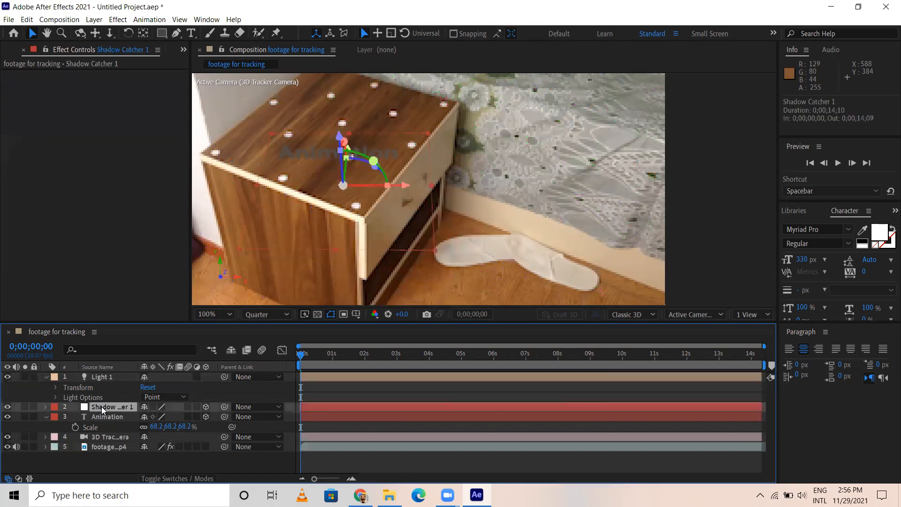
pyautogui.scroll(2, 400, 154)
pyautogui.scroll(-2, 401, 154)
pyautogui.click(55, 397)
pyautogui.moveTo(146, 398); pyautogui.dragTo(346, 409)
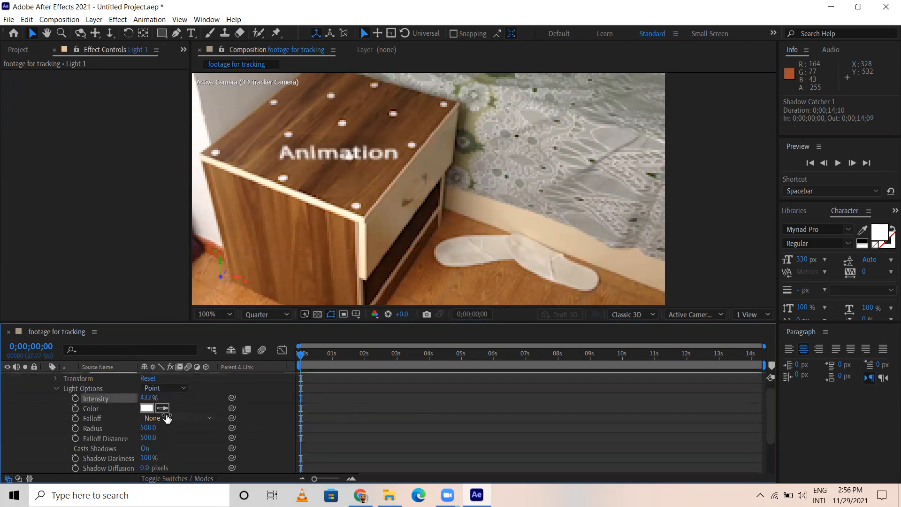
# Look through Light 1's remaining light options and set its radius to 503.
pyautogui.scroll(-1, 161, 459)
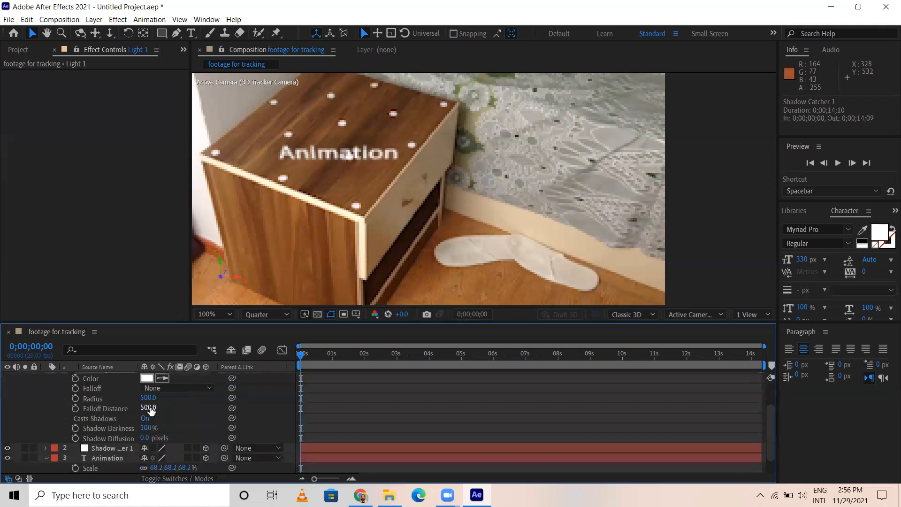
pyautogui.scroll(1, 159, 442)
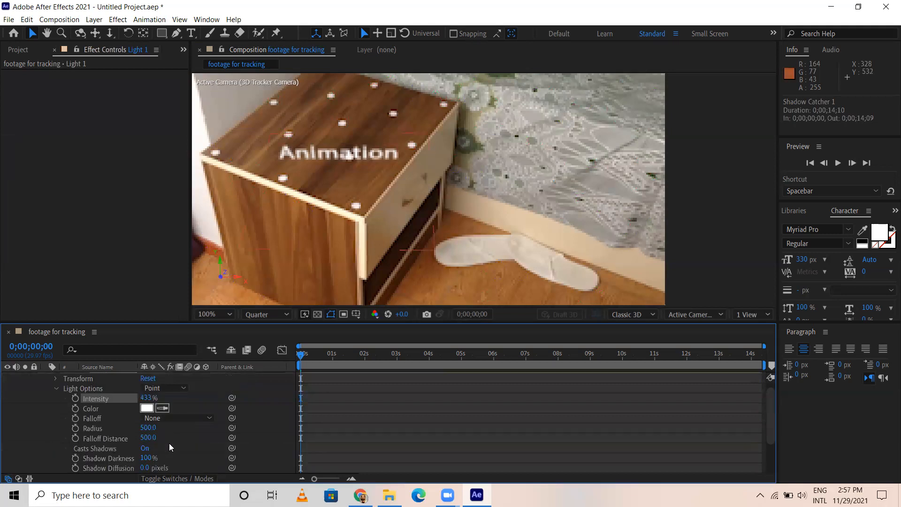
pyautogui.scroll(-1, 167, 437)
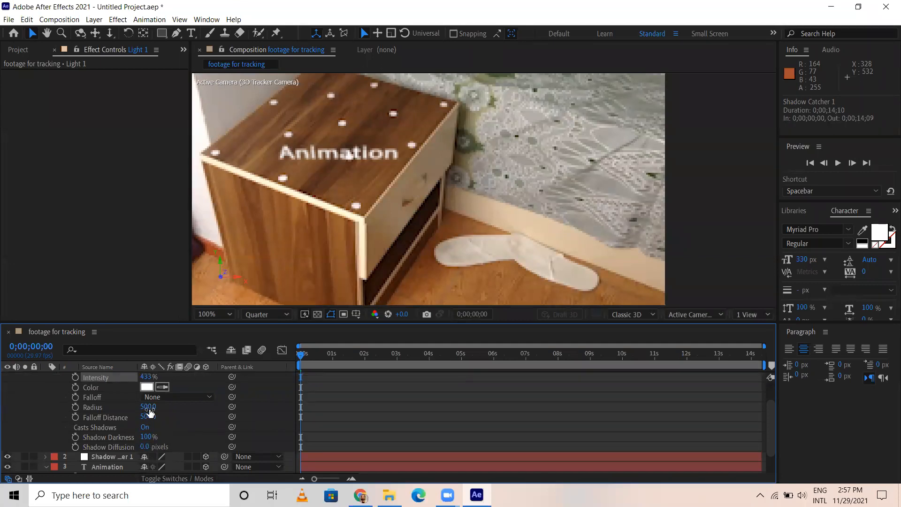
pyautogui.moveTo(145, 408); pyautogui.dragTo(169, 409)
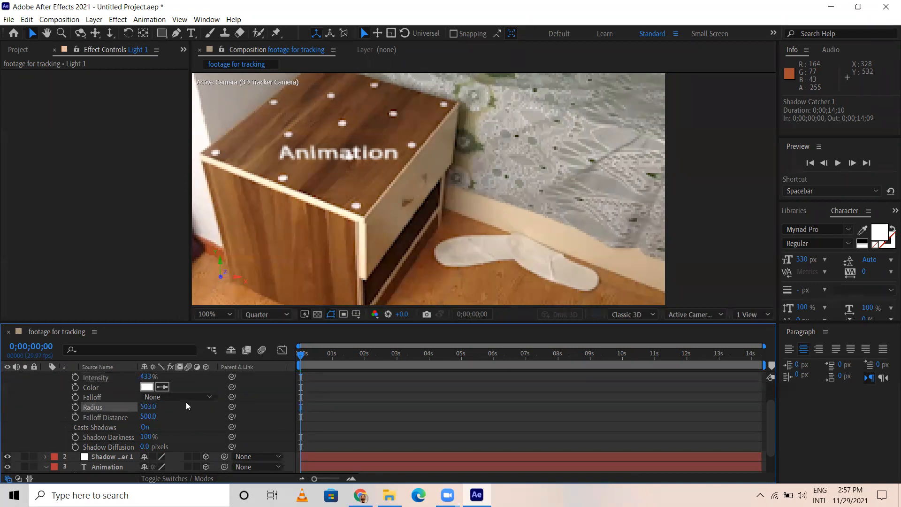
# Try the Spot light type on Light 1, examine its cone around the scene, and restore the type to Point.
pyautogui.scroll(1, 186, 402)
pyautogui.click(178, 397)
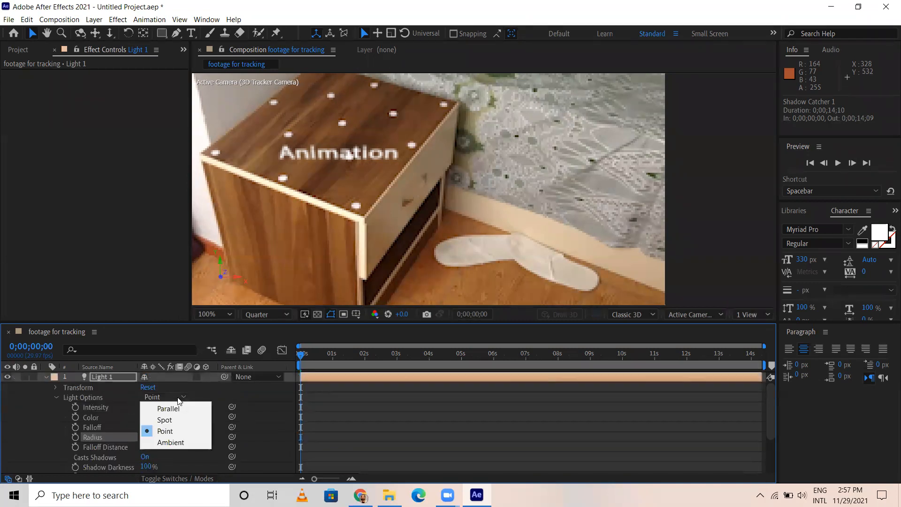
pyautogui.click(171, 421)
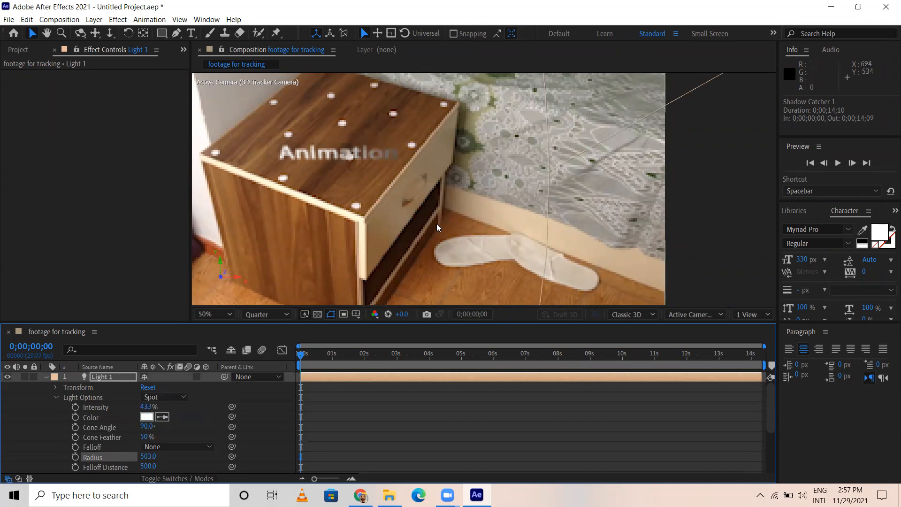
pyautogui.scroll(-4, 436, 223)
pyautogui.scroll(-4, 424, 205)
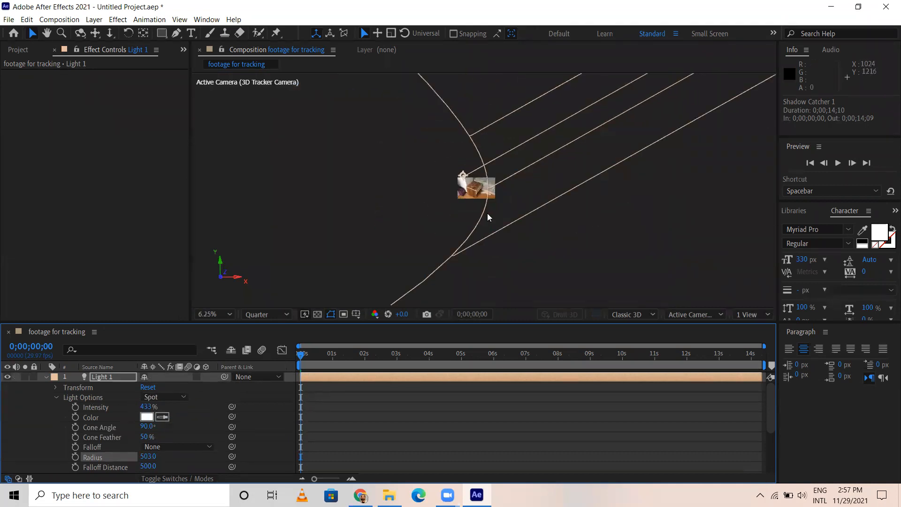
pyautogui.scroll(4, 486, 214)
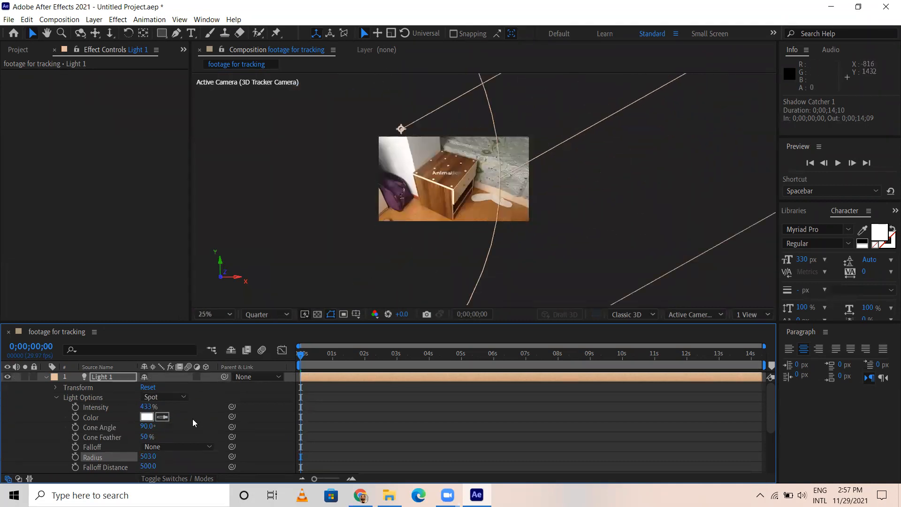
pyautogui.click(164, 397)
pyautogui.click(165, 431)
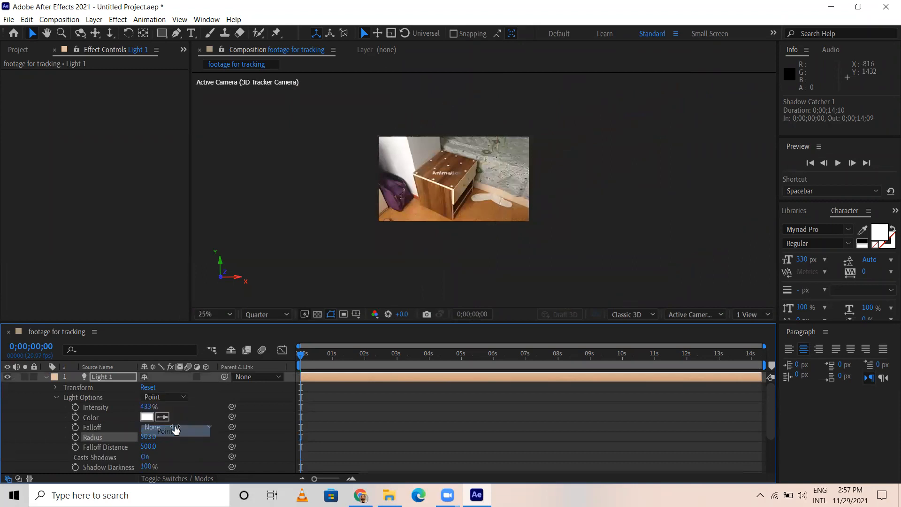
# Set Light 1's shadow darkness to 219% and try adjusting its shadow diffusion.
pyautogui.scroll(6, 443, 167)
pyautogui.scroll(-2, 442, 167)
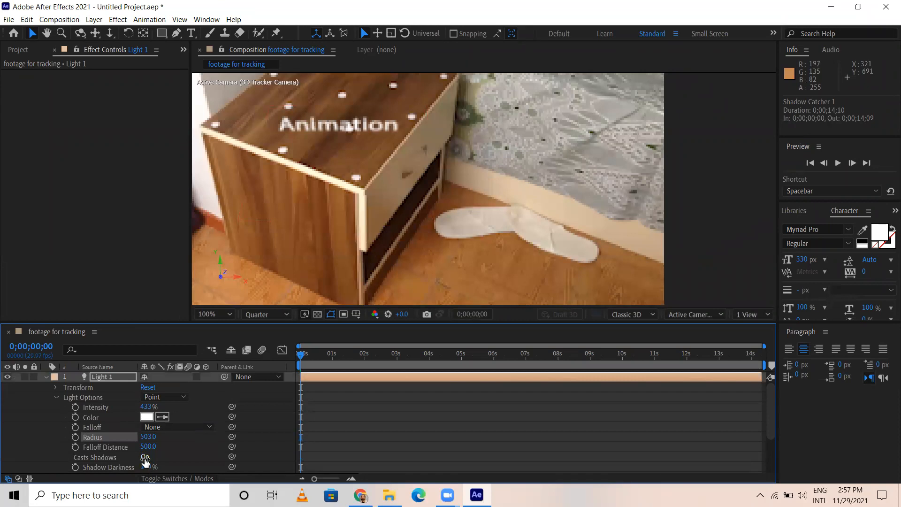
pyautogui.scroll(-3, 153, 459)
pyautogui.moveTo(146, 437)
pyautogui.mouseDown()
pyautogui.moveTo(227, 436)
pyautogui.moveTo(148, 449)
pyautogui.mouseUp()
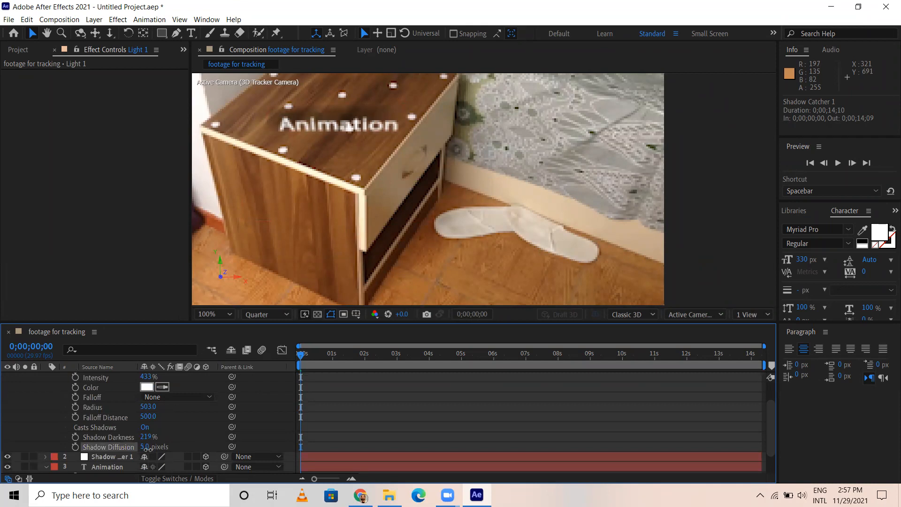
pyautogui.scroll(3, 167, 447)
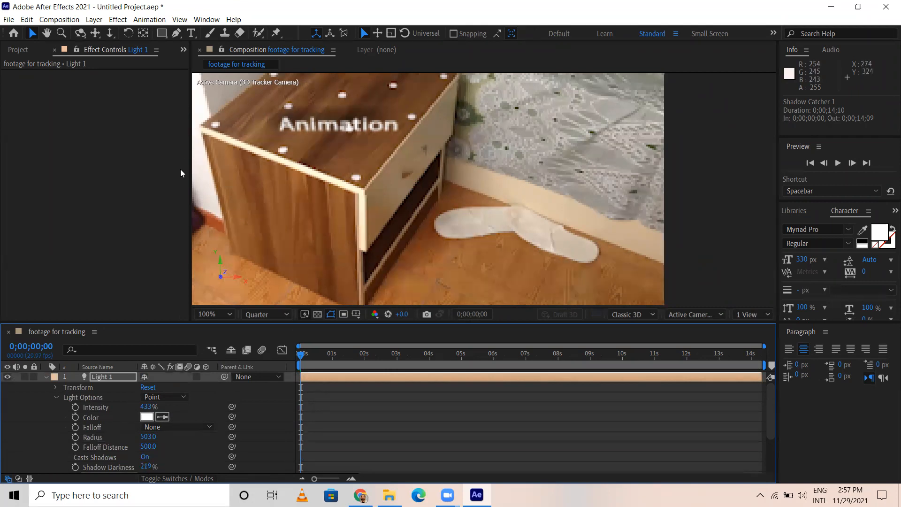
# Change the composition's 3D renderer to CINEMA 4D.
pyautogui.hotkey('ctrl', 'k')
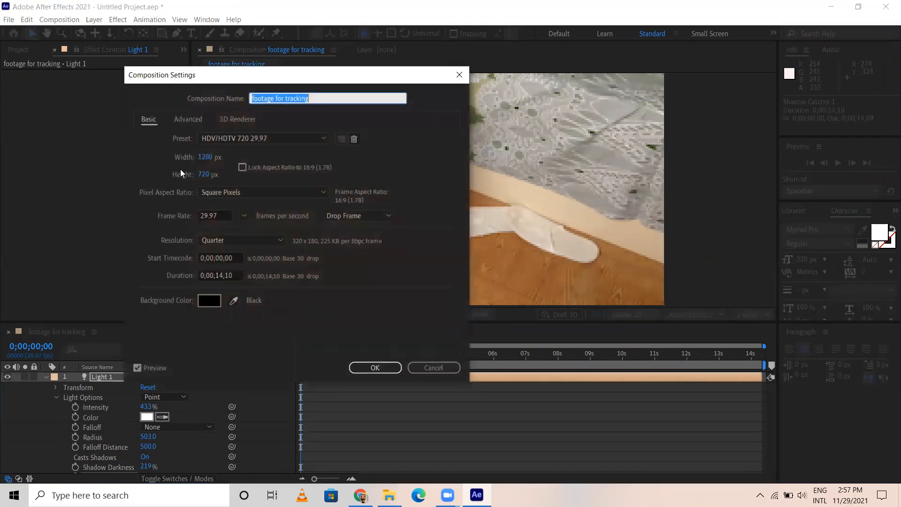
pyautogui.click(231, 121)
pyautogui.click(231, 173)
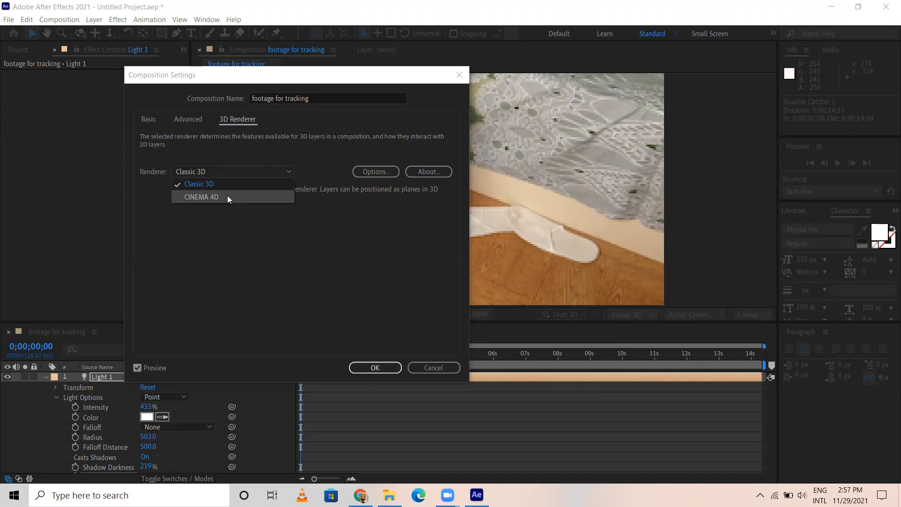
pyautogui.click(223, 197)
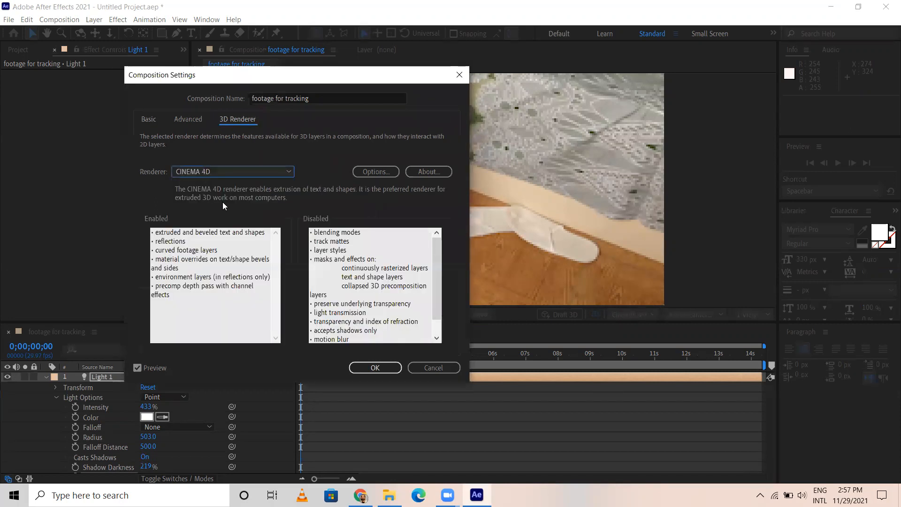
pyautogui.click(374, 368)
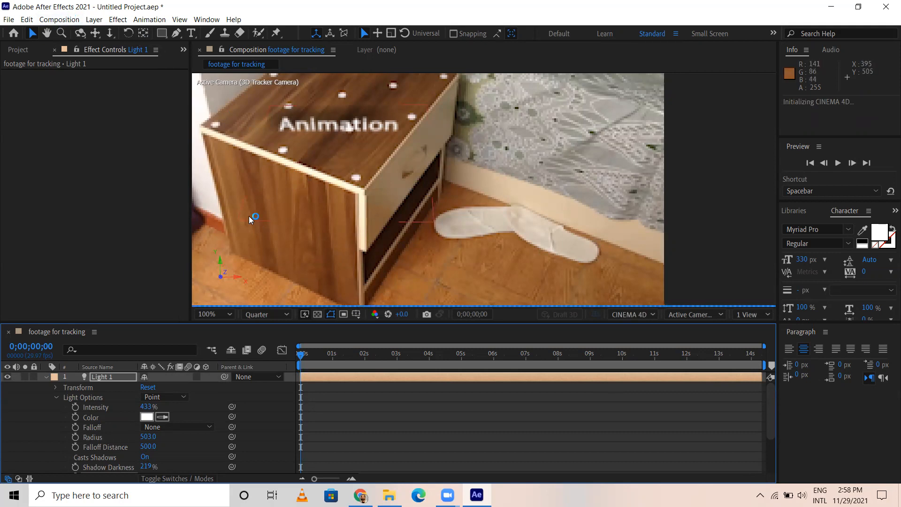
# Return the composition's 3D renderer to Classic 3D.
pyautogui.hotkey('ctrl', 'k')
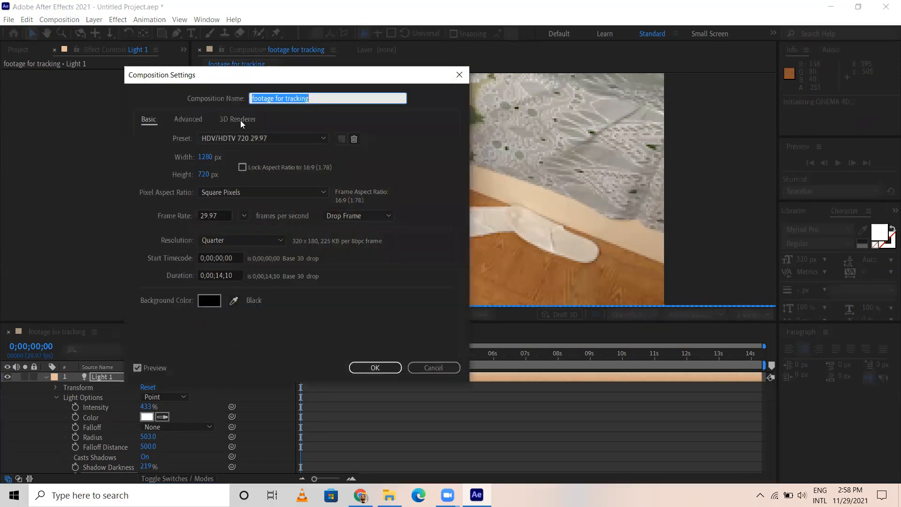
pyautogui.click(238, 119)
pyautogui.click(244, 170)
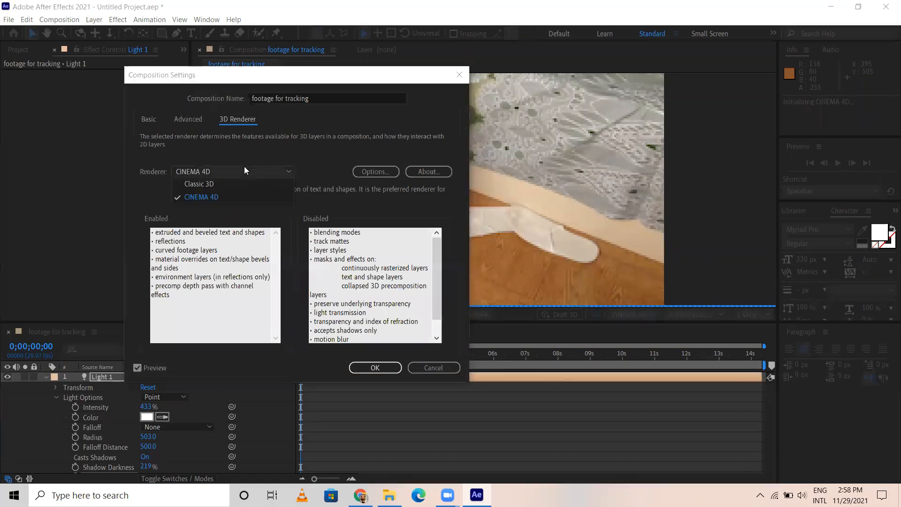
pyautogui.click(220, 181)
pyautogui.click(375, 367)
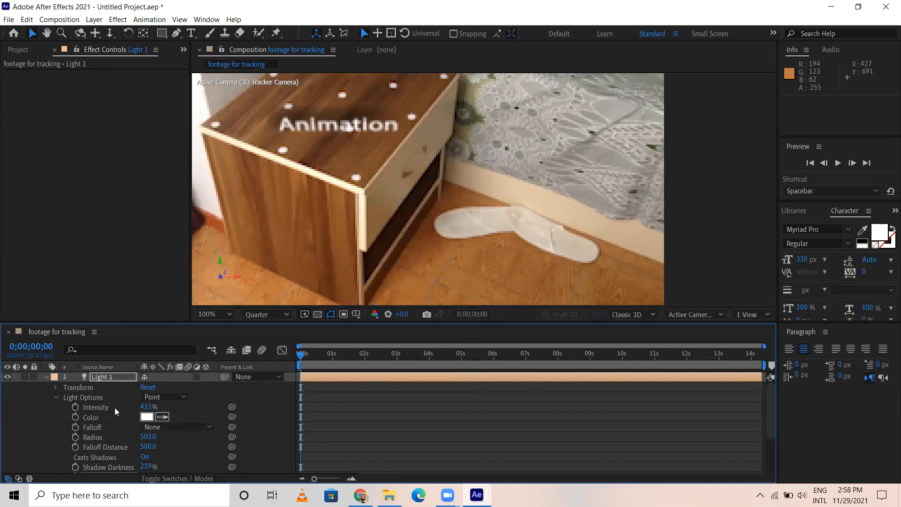
# Collapse Light 1's properties and scrub the footage to 0;00;05;17 to check how the text follows the cabinet.
pyautogui.click(46, 376)
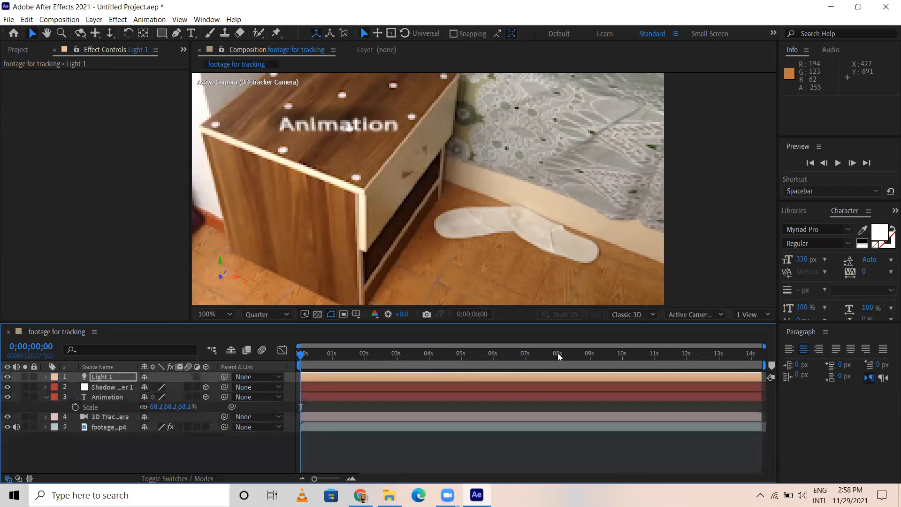
pyautogui.scroll(-2, 493, 210)
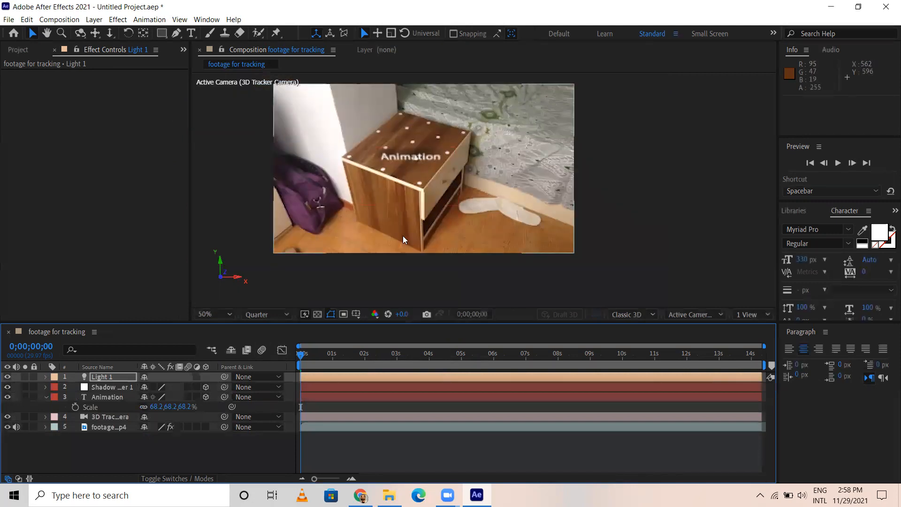
pyautogui.click(313, 357)
pyautogui.moveTo(313, 357); pyautogui.dragTo(478, 371)
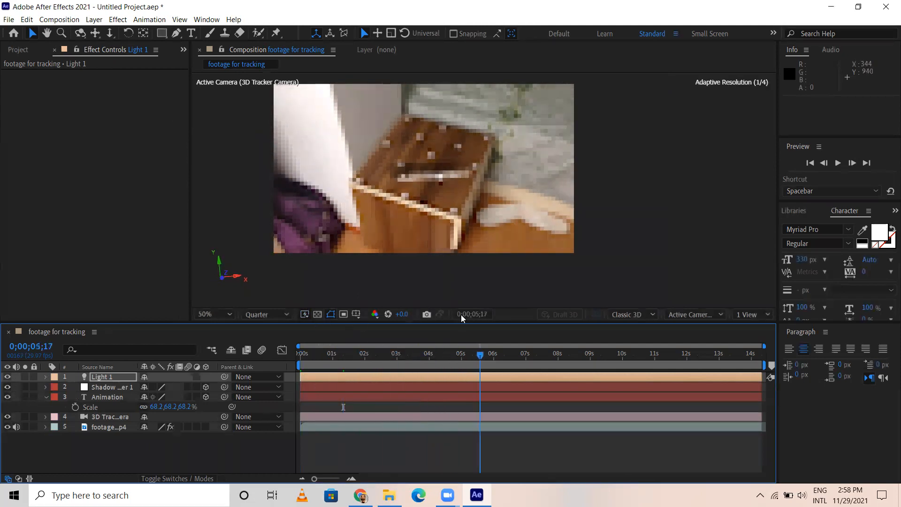
# Set the preview resolution to Full and inspect the Animation text and its shadow up close on the cabinet top.
pyautogui.click(267, 314)
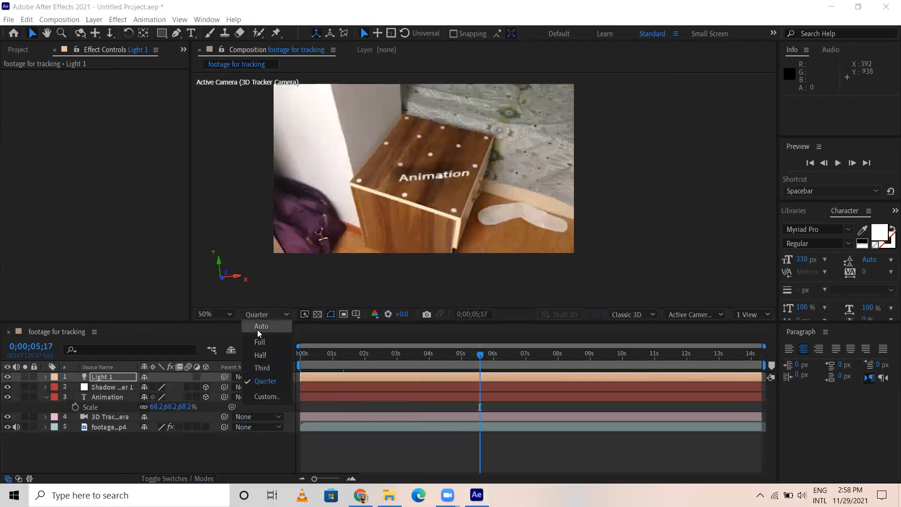
pyautogui.click(259, 343)
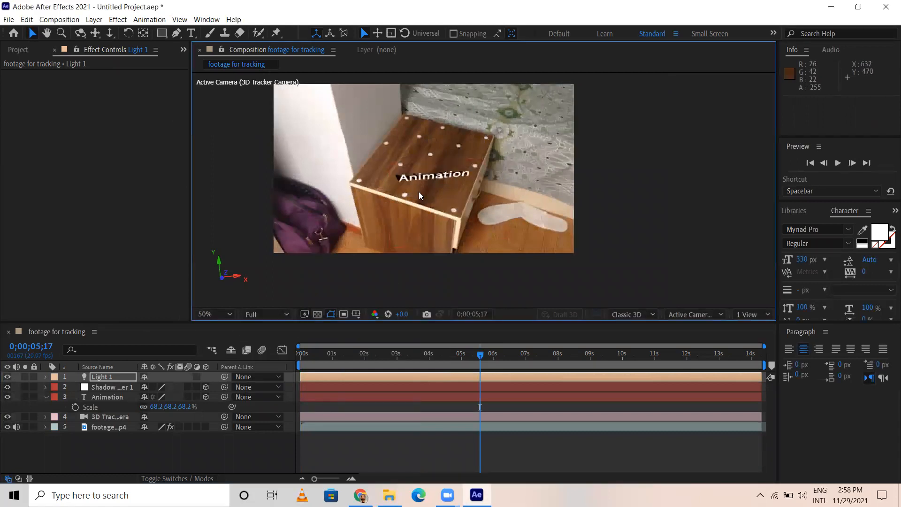
pyautogui.scroll(6, 420, 197)
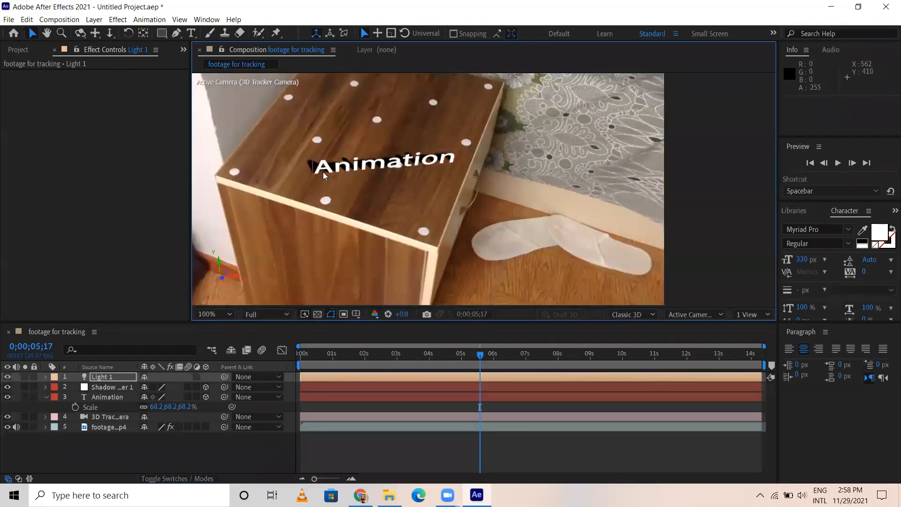
pyautogui.scroll(-2, 364, 183)
pyautogui.press('h')
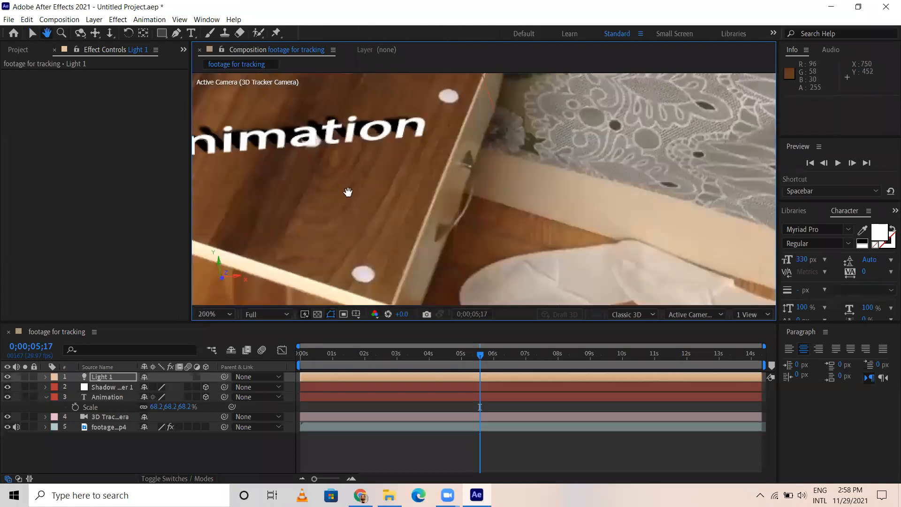
pyautogui.moveTo(346, 191); pyautogui.dragTo(491, 211)
pyautogui.press('v')
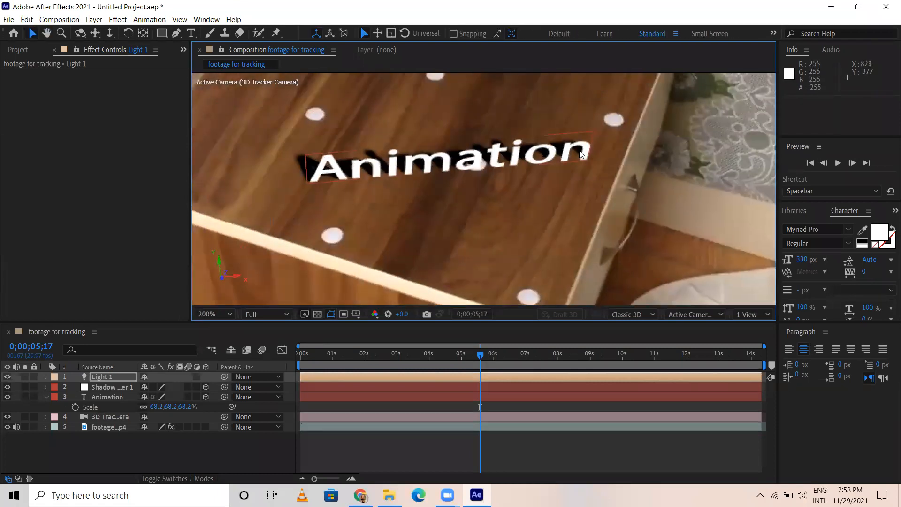
# Set Light 1's radius to 568 and its falloff distance to 550.
pyautogui.click(45, 377)
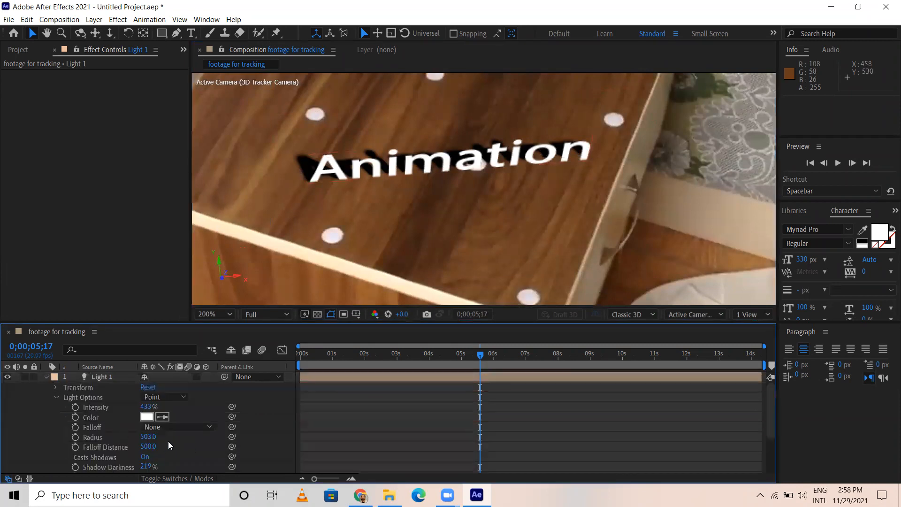
pyautogui.scroll(-2, 159, 451)
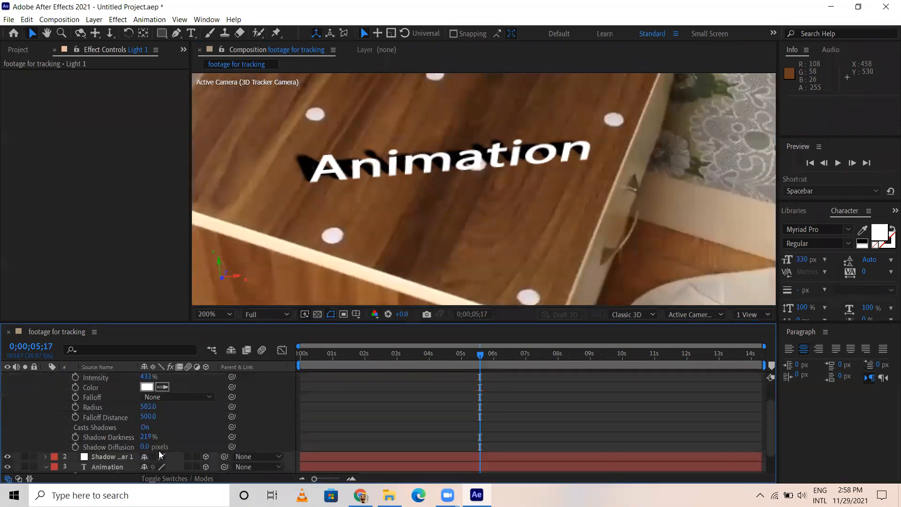
pyautogui.scroll(2, 159, 448)
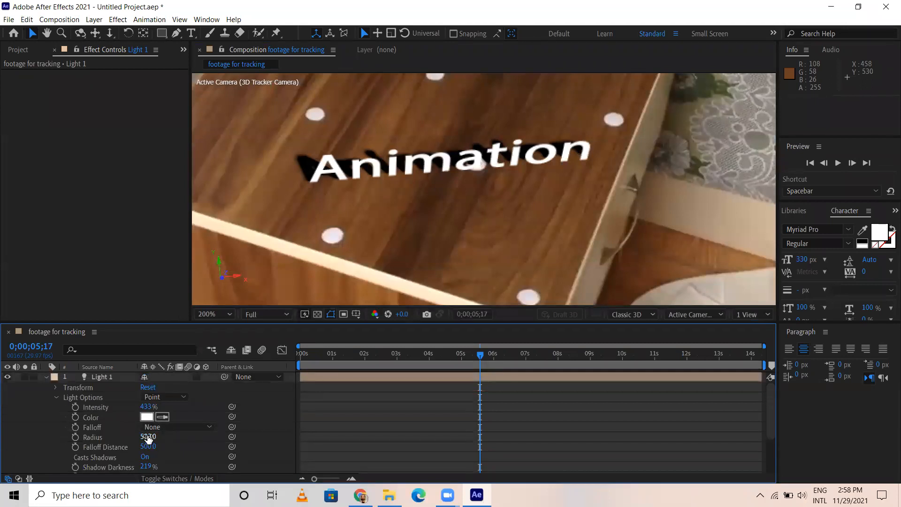
pyautogui.moveTo(148, 437); pyautogui.dragTo(172, 436)
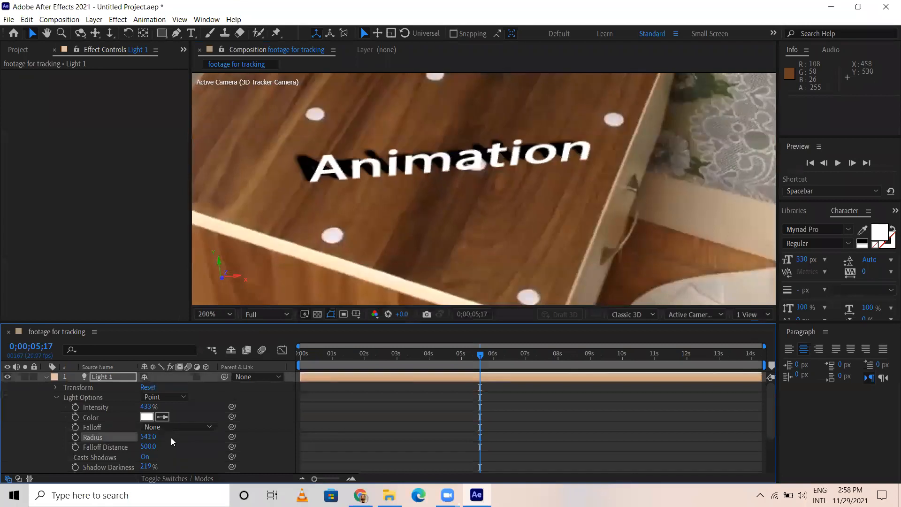
pyautogui.moveTo(149, 437); pyautogui.dragTo(168, 437)
pyautogui.moveTo(142, 446); pyautogui.dragTo(172, 445)
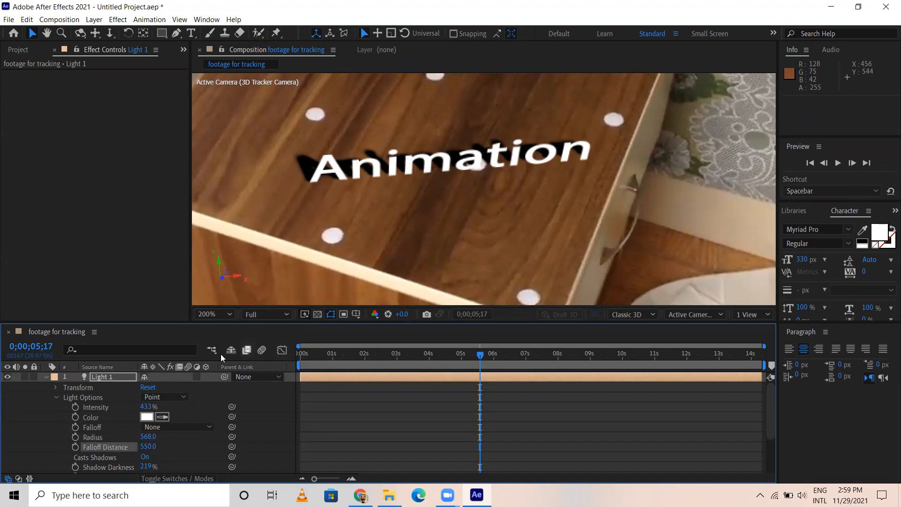
# Lower the composition's preview resolution to Half.
pyautogui.click(263, 314)
pyautogui.click(264, 360)
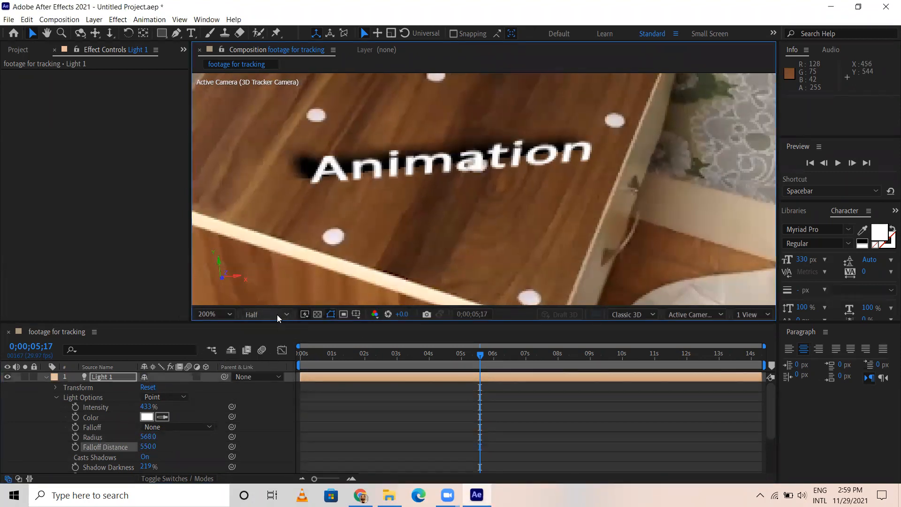
# Set the composition's preview resolution to Full and return to the first frame with more of the cabinet in view.
pyautogui.click(277, 315)
pyautogui.click(268, 343)
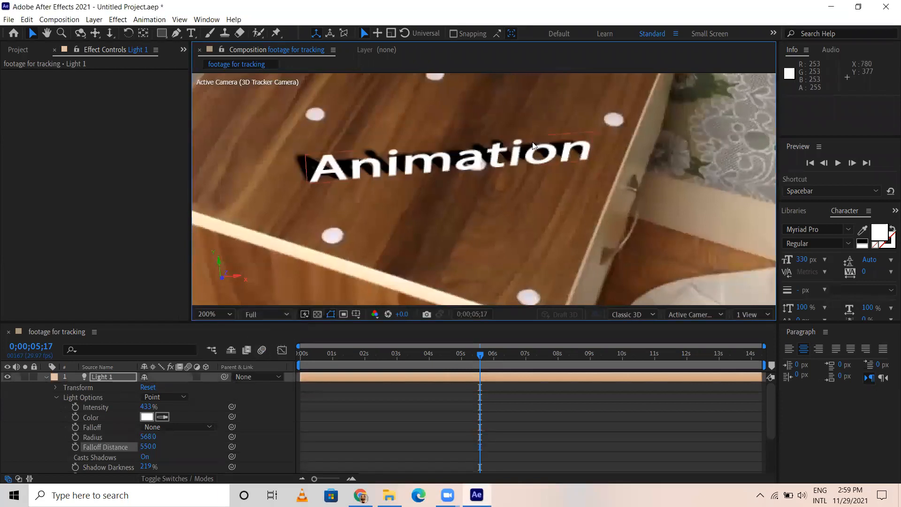
pyautogui.moveTo(314, 356); pyautogui.dragTo(299, 355)
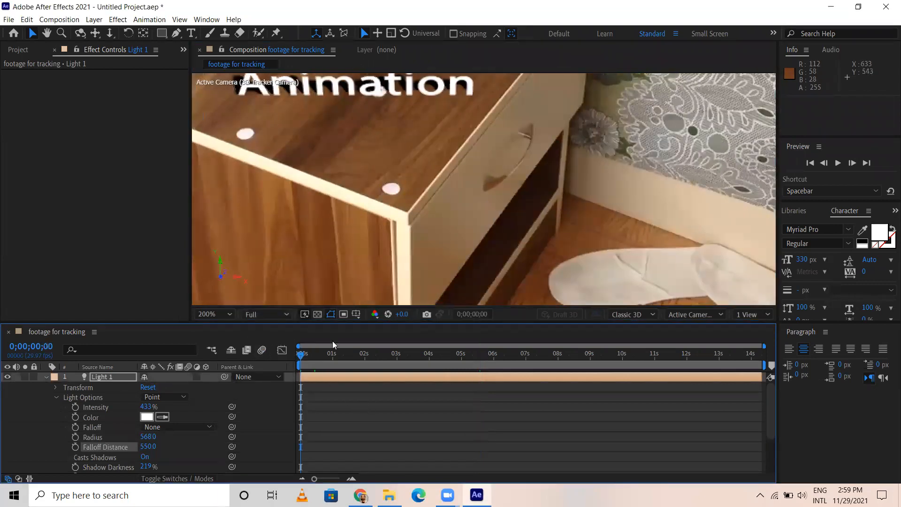
pyautogui.scroll(-2, 408, 149)
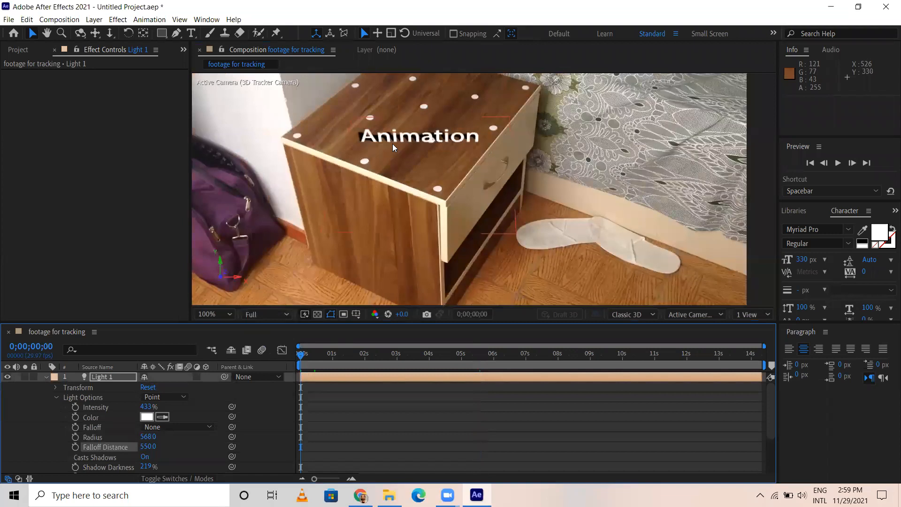
# Check the Animation text and its shadow at several times in the footage up to 0;00;09;11.
pyautogui.click(355, 355)
pyautogui.click(455, 355)
pyautogui.click(535, 356)
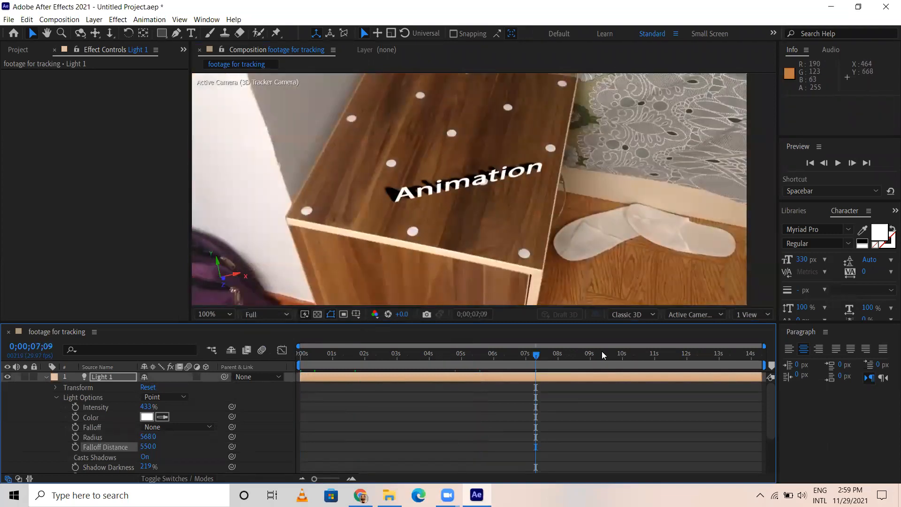
pyautogui.click(602, 355)
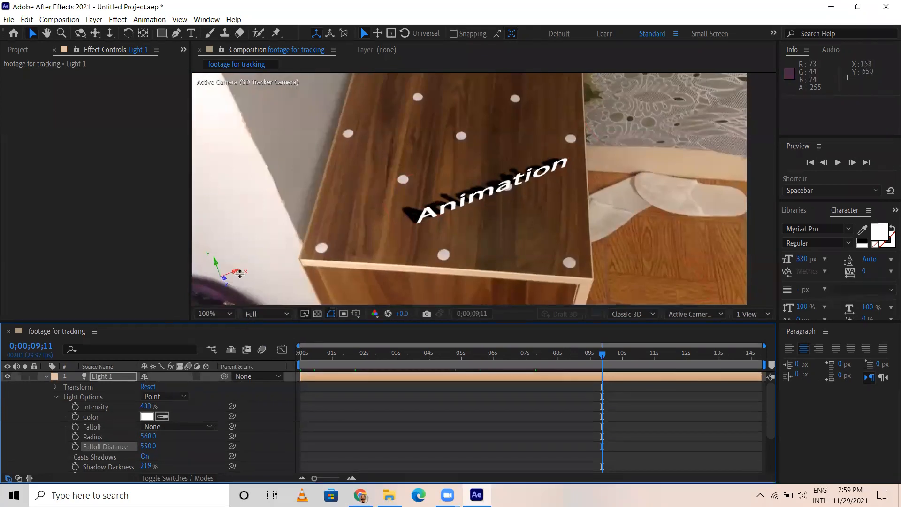
# Enlarge the timeline, collapse Light 1's properties, and display the 3D Camera Tracker points of the footage layer.
pyautogui.moveTo(240, 321); pyautogui.dragTo(240, 264)
pyautogui.click(46, 319)
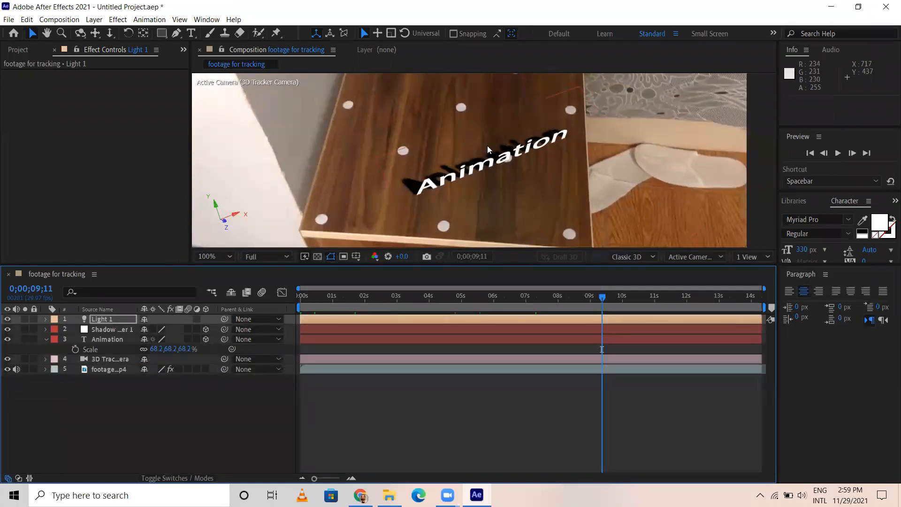
pyautogui.click(99, 370)
pyautogui.click(51, 74)
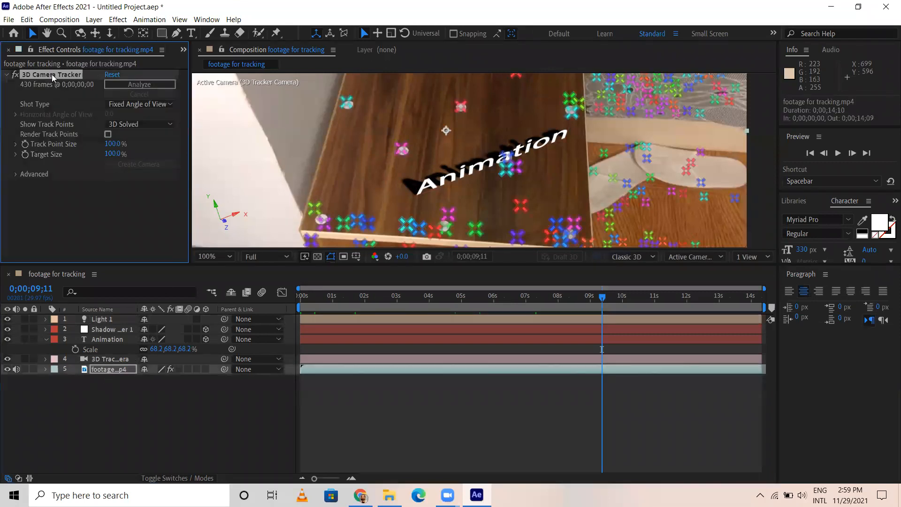
# Target three track points on the cabinet top below the Animation text and review the layers that can be created from them.
pyautogui.moveTo(521, 195)
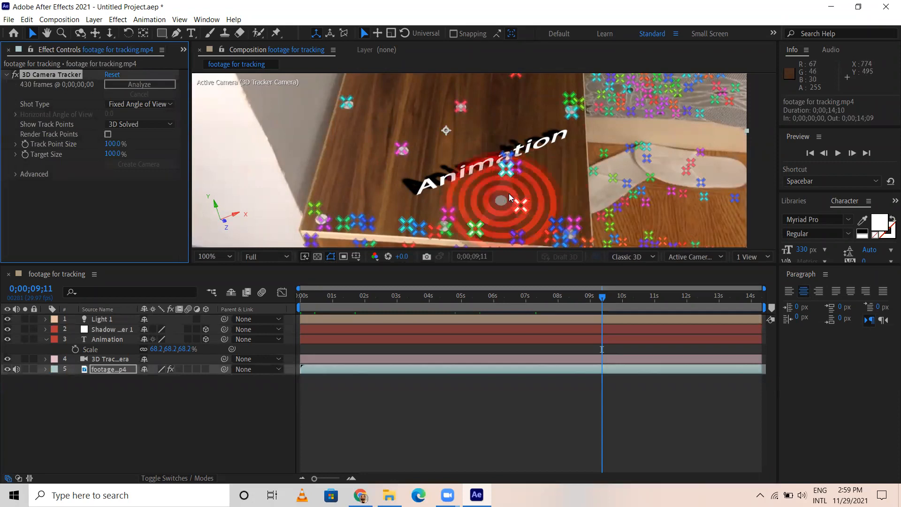
pyautogui.click(507, 193)
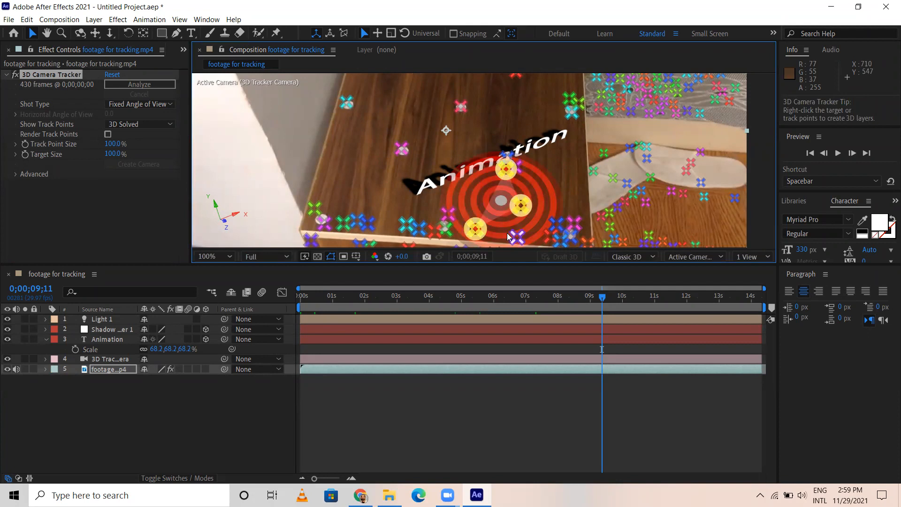
pyautogui.rightClick(503, 201)
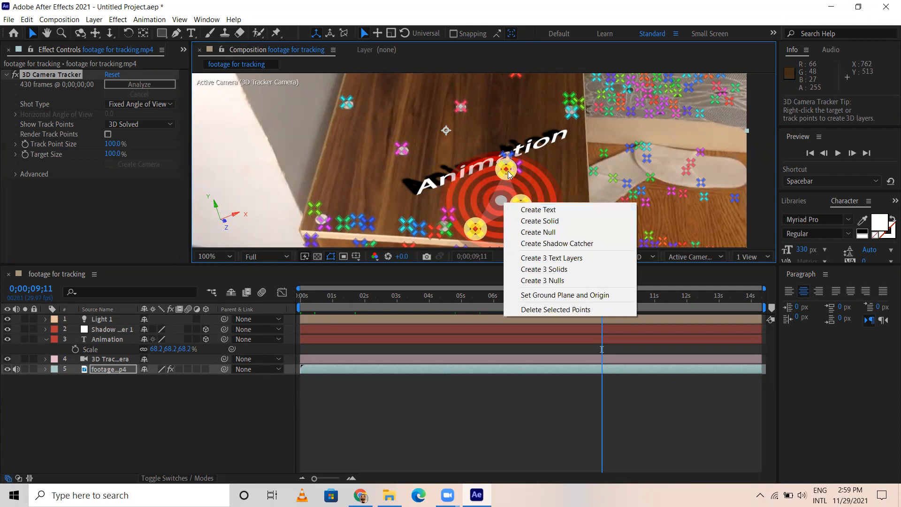
# Scrub the footage from the start and inspect the text against the track points at 0;00;05;02.
pyautogui.moveTo(318, 298); pyautogui.dragTo(276, 296)
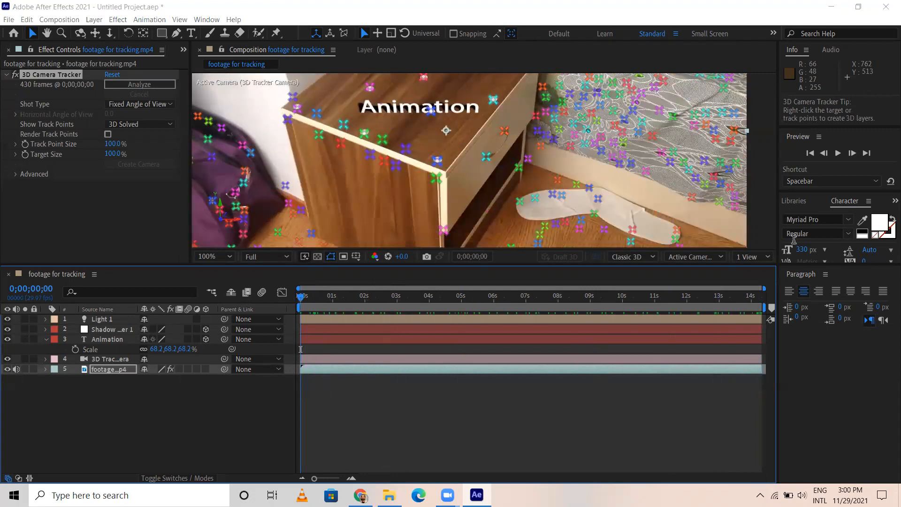
pyautogui.scroll(-2, 708, 203)
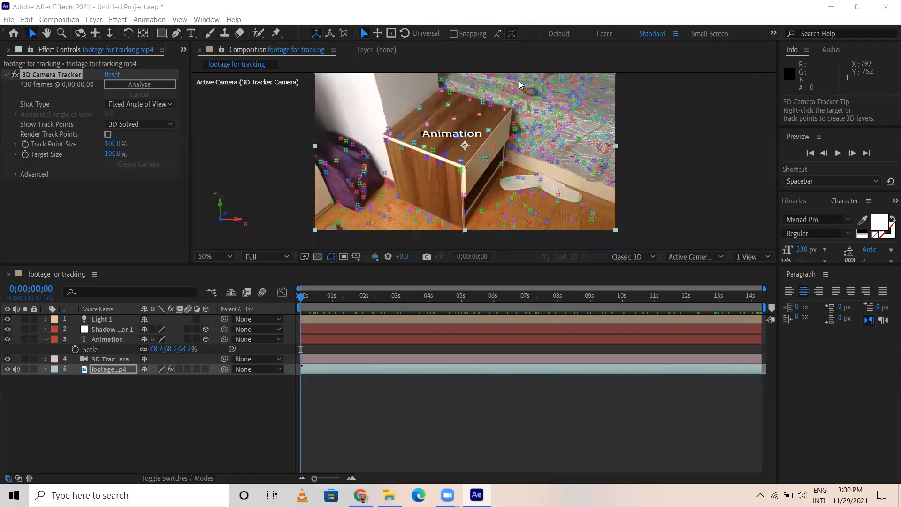
pyautogui.moveTo(319, 298); pyautogui.dragTo(463, 299)
pyautogui.click(691, 298)
pyautogui.scroll(2, 513, 179)
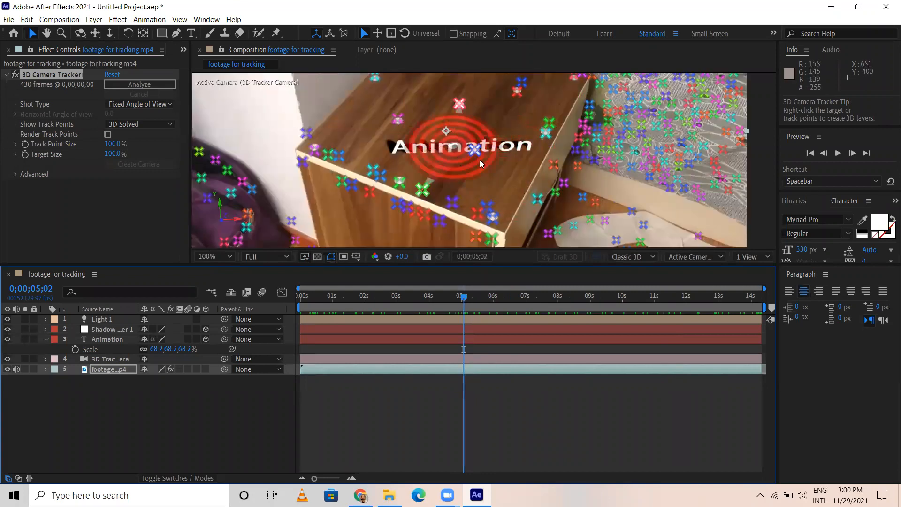
pyautogui.scroll(-4, 468, 149)
pyautogui.scroll(4, 471, 132)
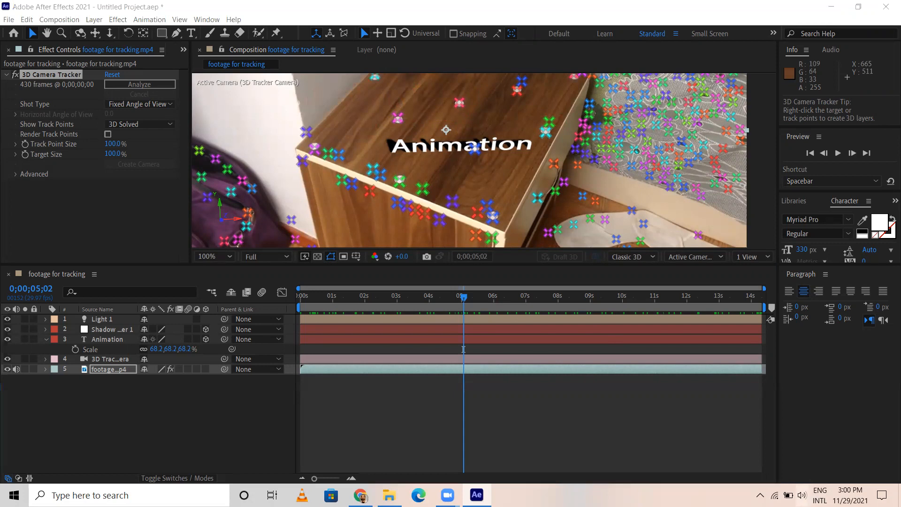
# Set the system speaker volume to 16.
pyautogui.click(802, 495)
pyautogui.click(751, 467)
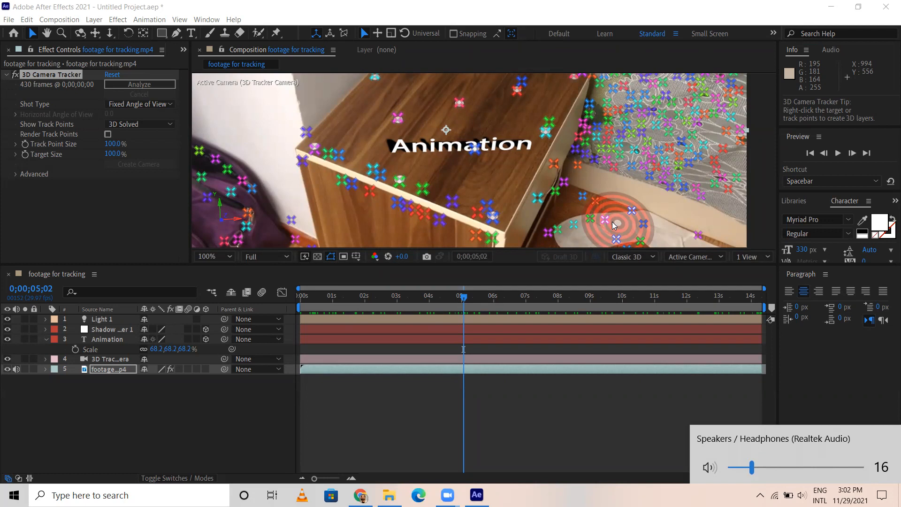
# Switch to File Explorer and look through the Keying folder inside Batch_03's Aftereffects folder.
pyautogui.click(389, 495)
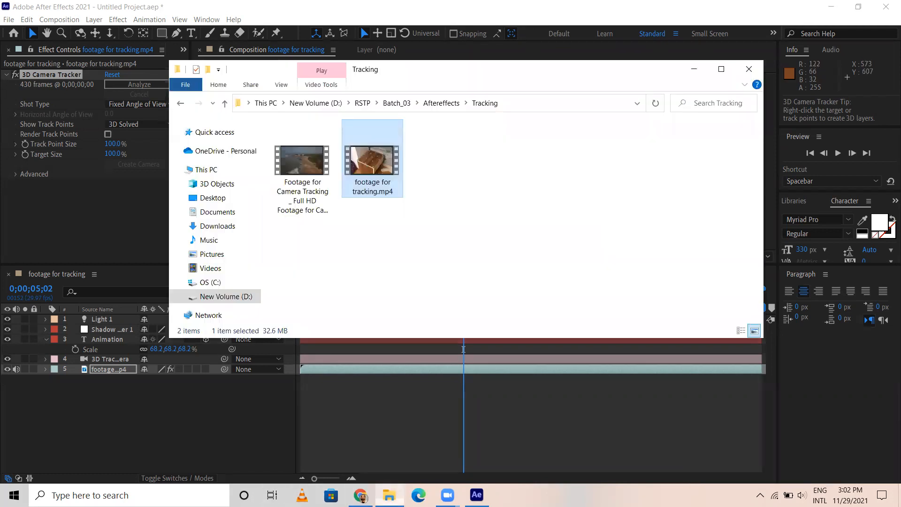
pyautogui.click(398, 104)
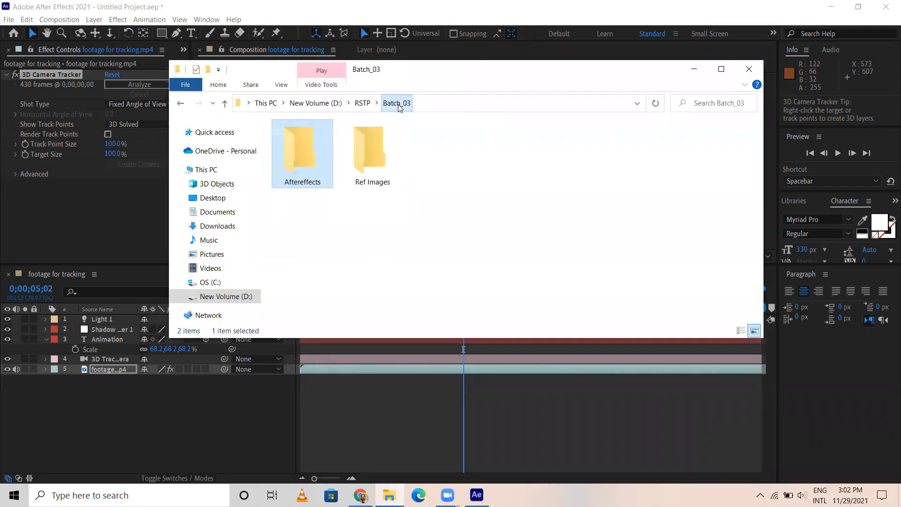
pyautogui.click(363, 102)
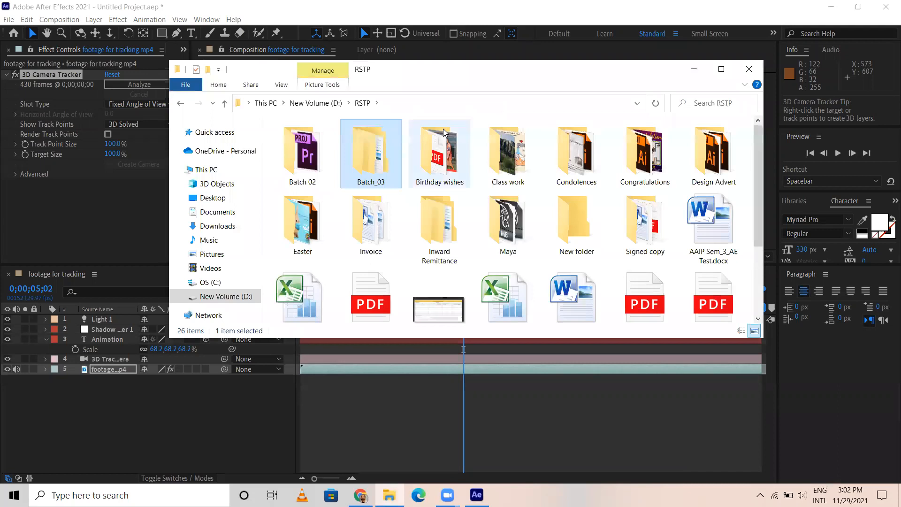
pyautogui.doubleClick(365, 157)
pyautogui.doubleClick(315, 158)
pyautogui.doubleClick(444, 159)
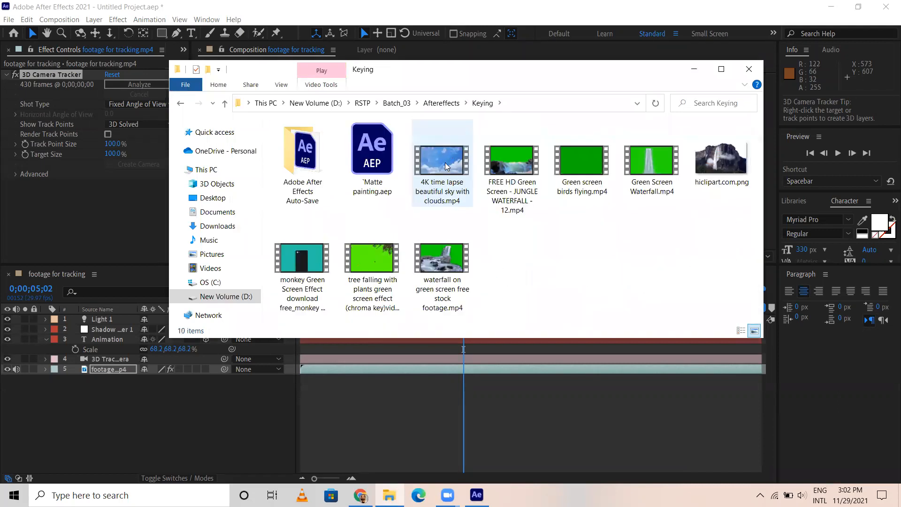
pyautogui.click(180, 102)
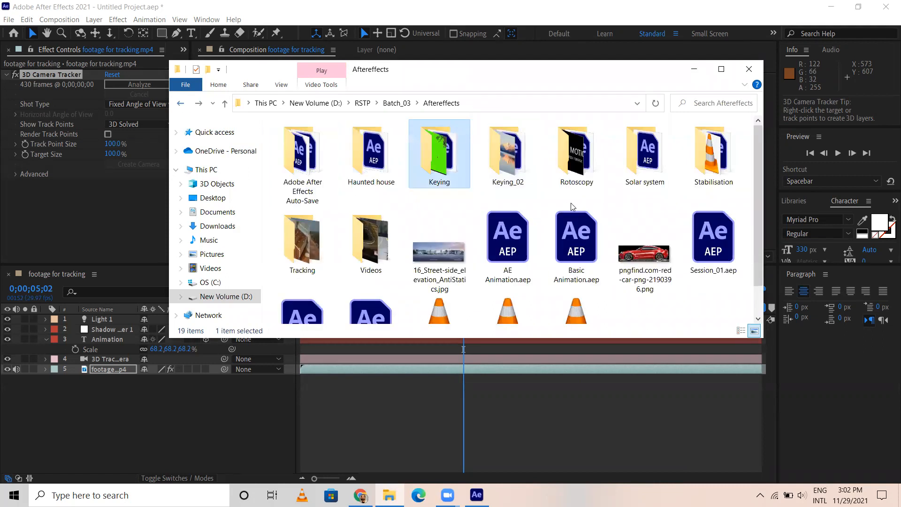
# Look through the Keying_02, Rotoscopy and Tracking folders and the remaining files in the Aftereffects folder.
pyautogui.doubleClick(511, 161)
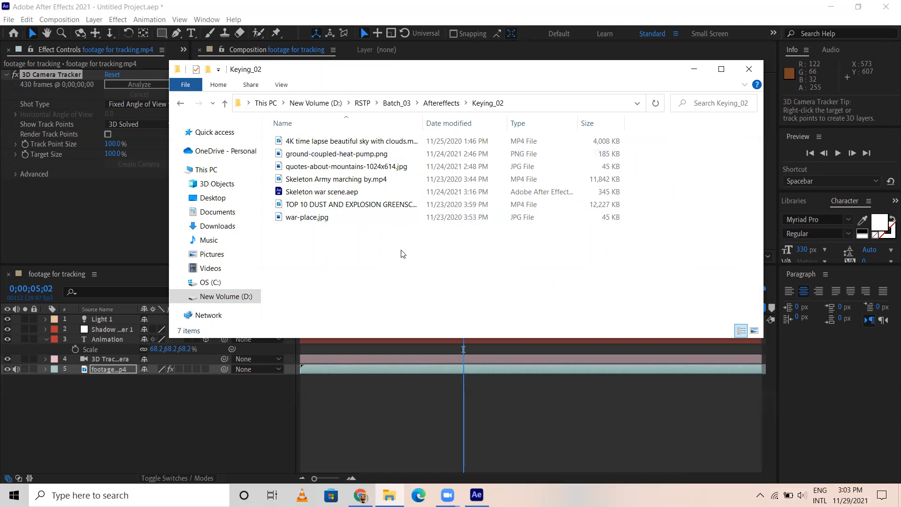
pyautogui.click(441, 104)
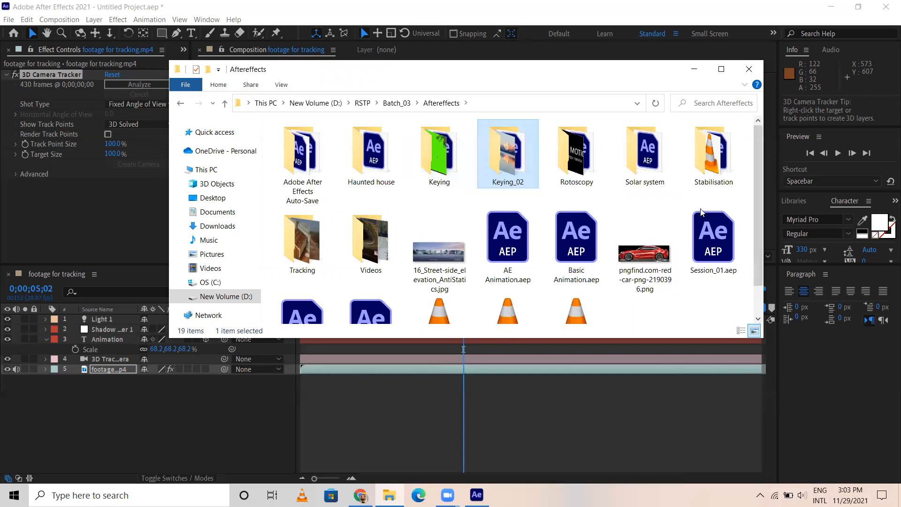
pyautogui.doubleClick(584, 160)
pyautogui.click(180, 103)
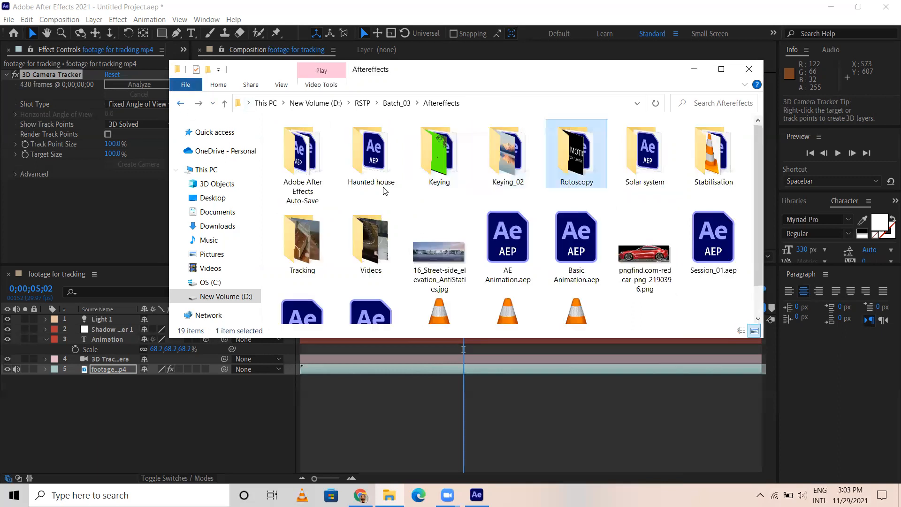
pyautogui.doubleClick(326, 237)
pyautogui.click(181, 104)
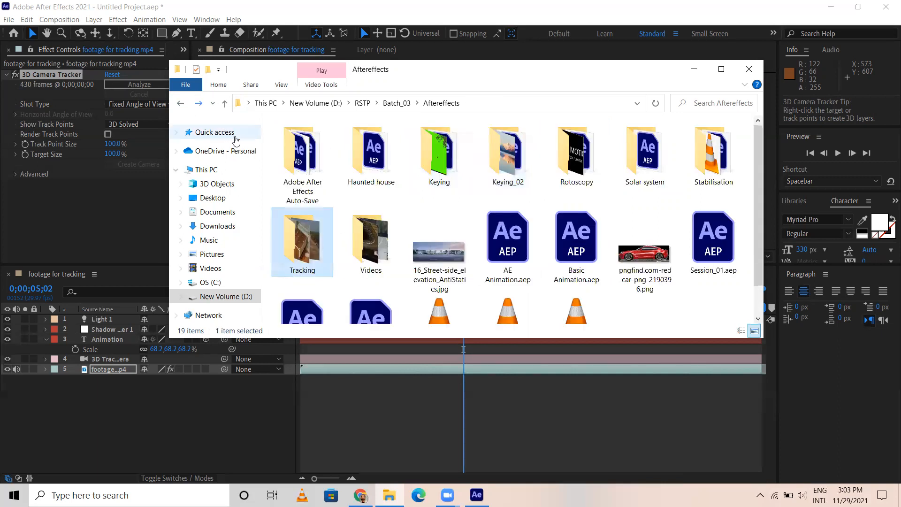
pyautogui.scroll(-1, 449, 249)
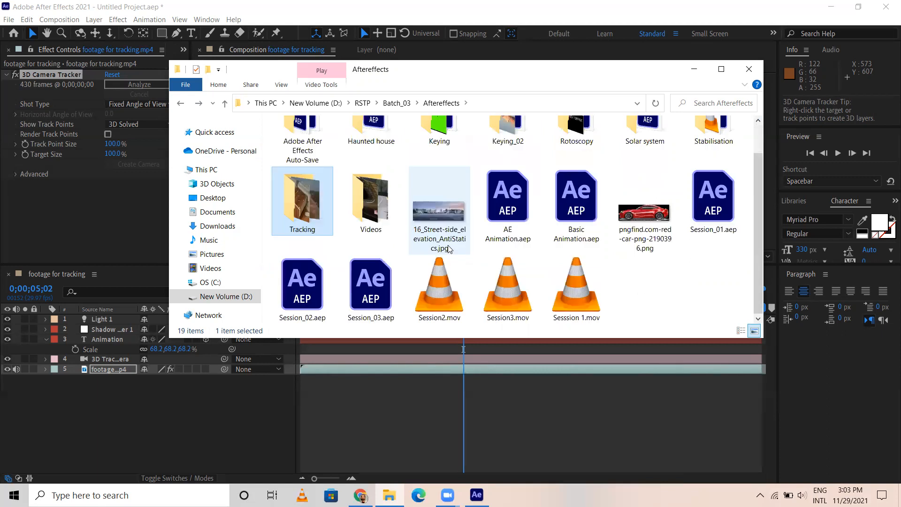
pyautogui.moveTo(449, 249)
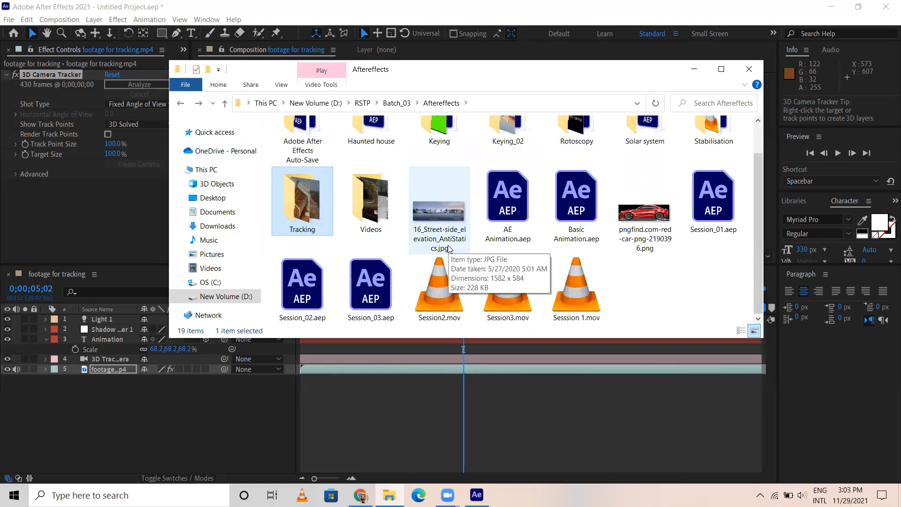
pyautogui.scroll(1, 448, 246)
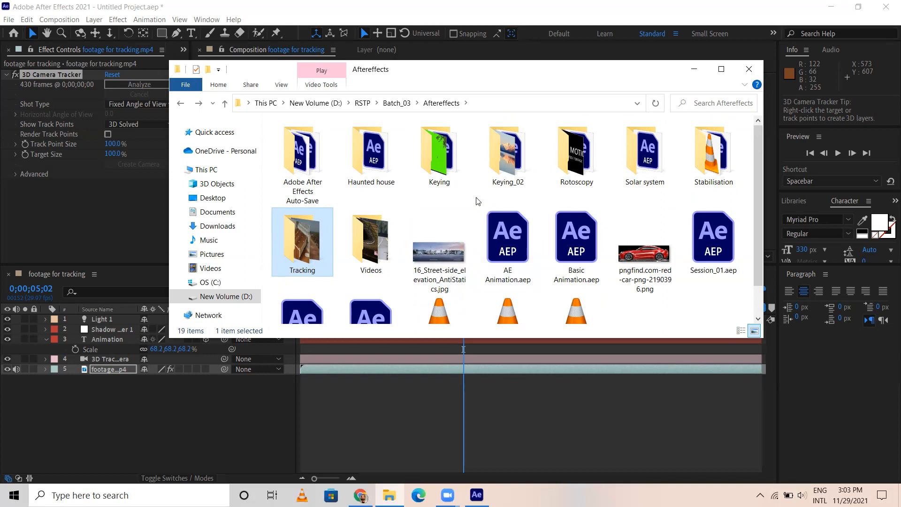
pyautogui.click(454, 197)
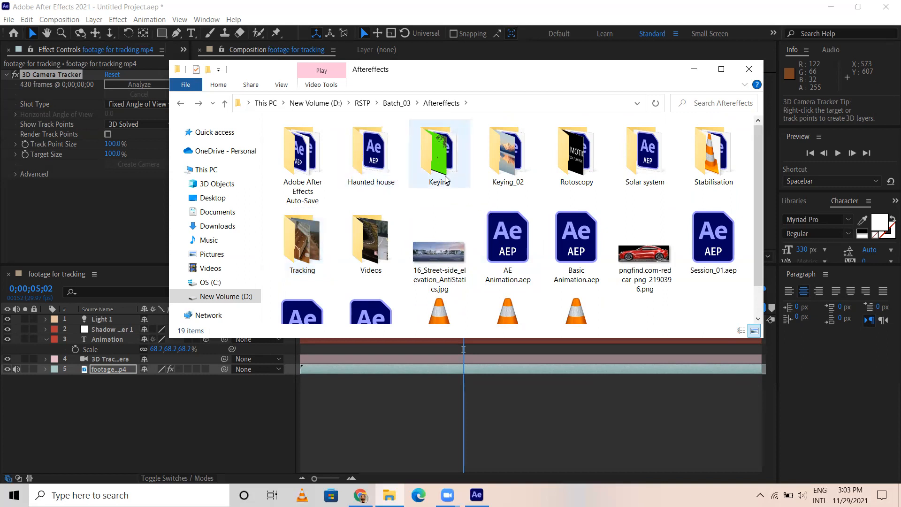
# Browse RSTP's Class work folder to New Batch_Sem_03's Aftereffects folder and examine the footage in its Green screen folder.
pyautogui.click(397, 103)
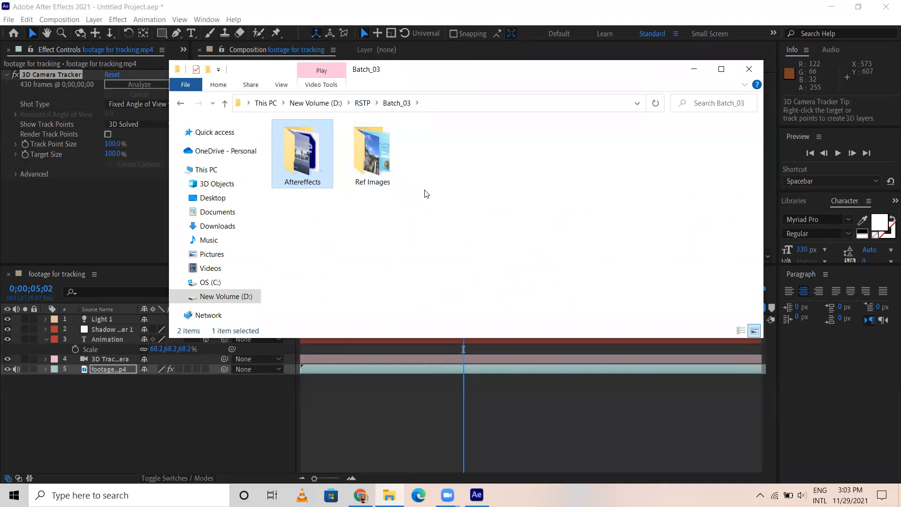
pyautogui.click(363, 103)
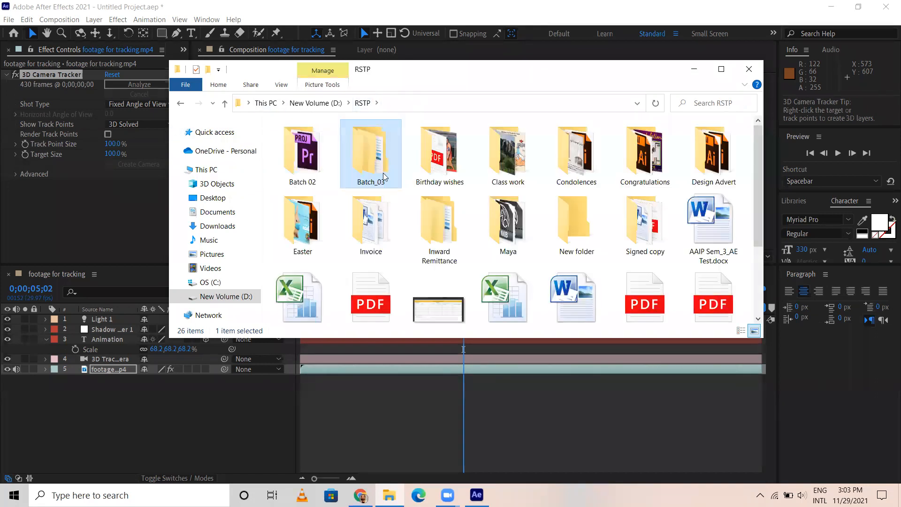
pyautogui.doubleClick(508, 154)
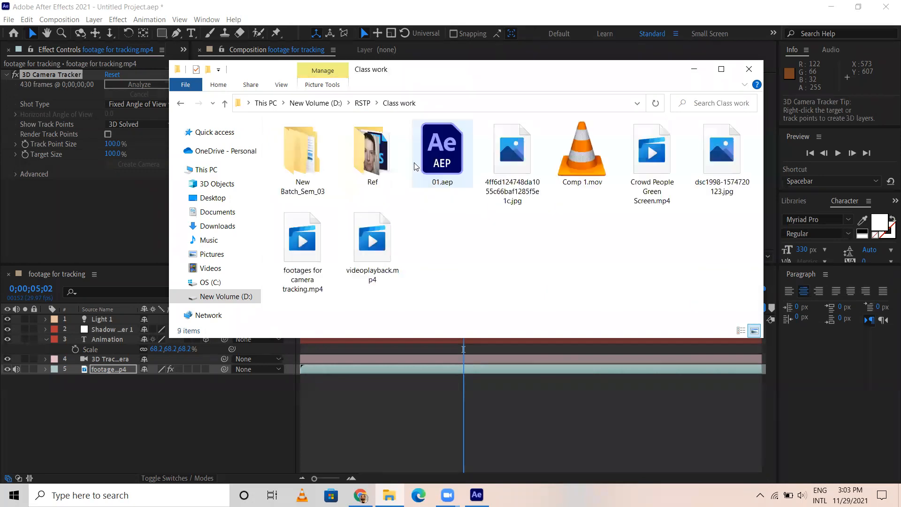
pyautogui.click(317, 150)
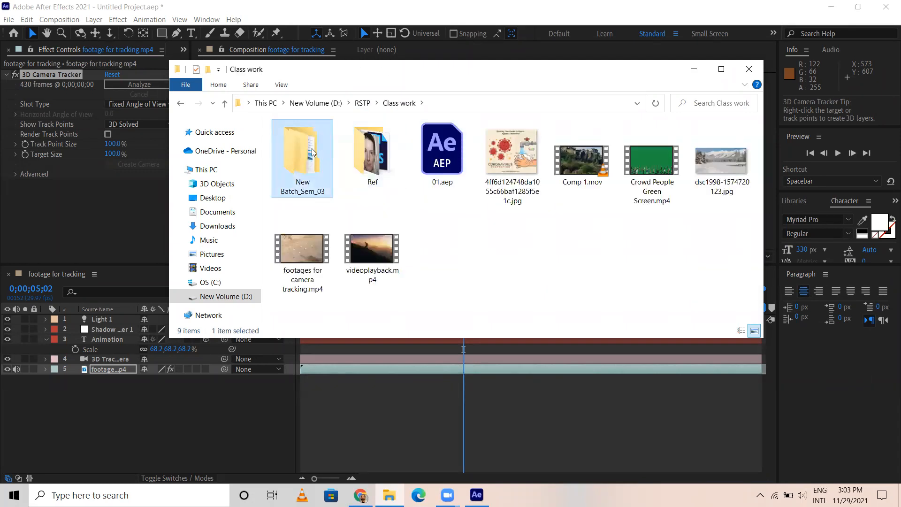
pyautogui.doubleClick(315, 151)
pyautogui.doubleClick(308, 147)
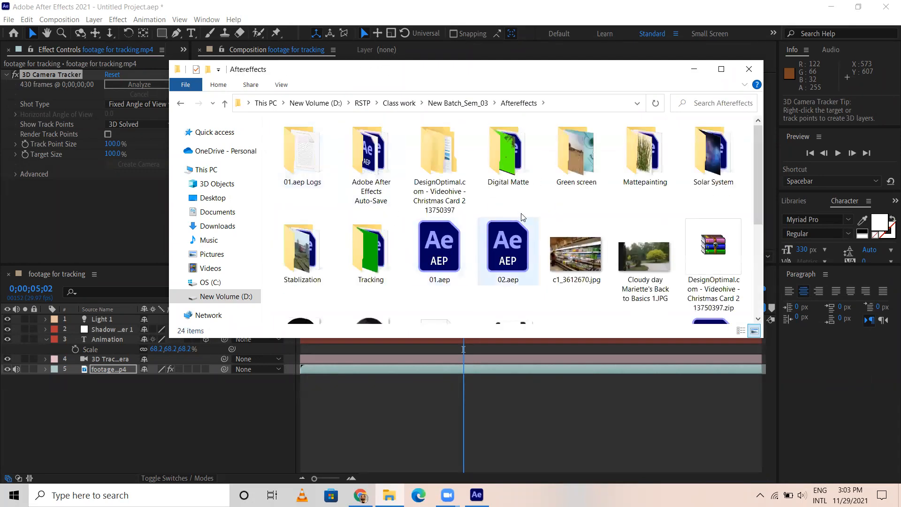
pyautogui.scroll(-2, 624, 223)
pyautogui.scroll(2, 625, 224)
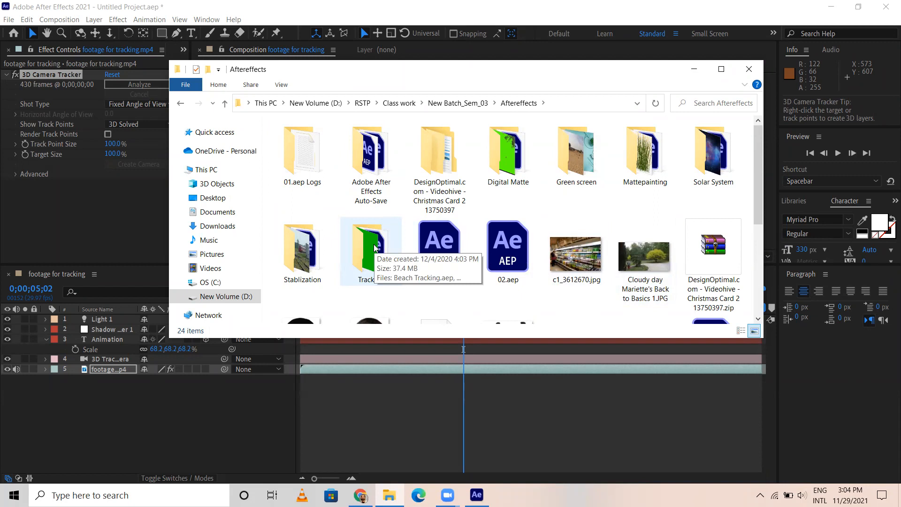
pyautogui.doubleClick(576, 172)
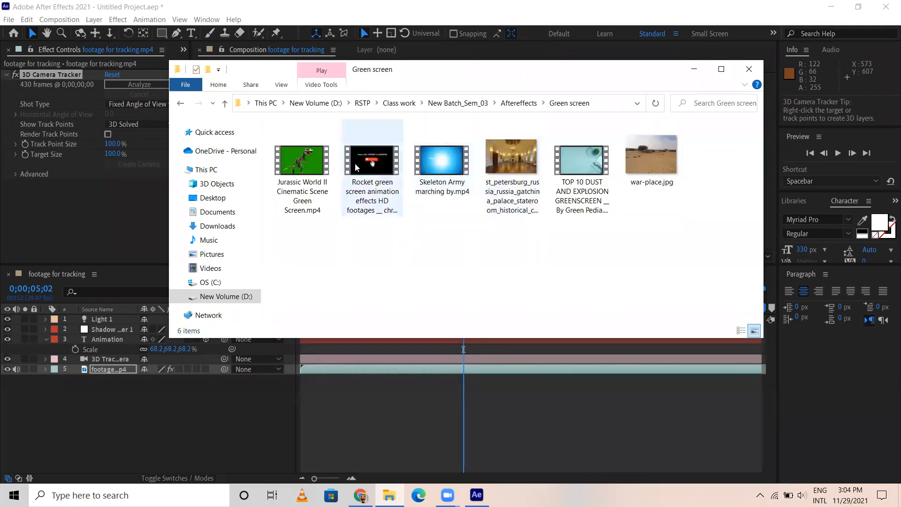
# Play the Jurassic World II Cinematic Scene Green Screen.mp4 clip to check its content, and close the player.
pyautogui.click(307, 158)
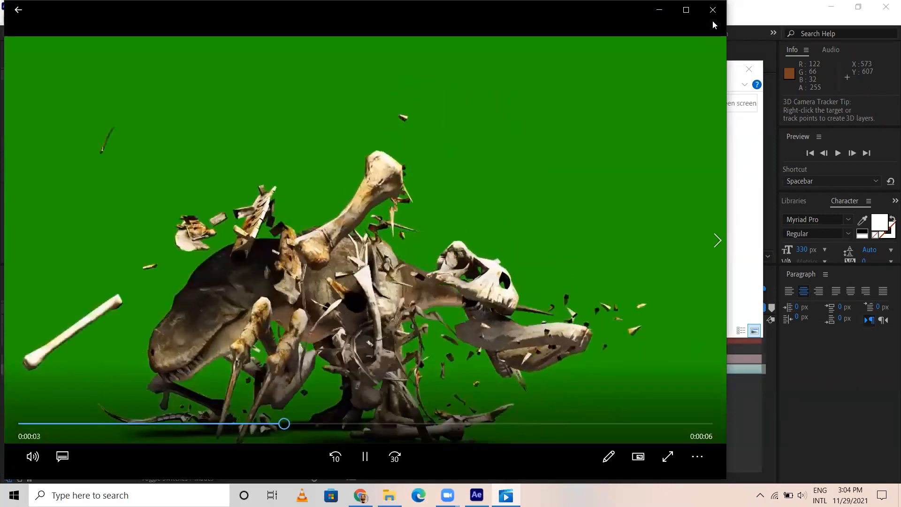
pyautogui.click(712, 10)
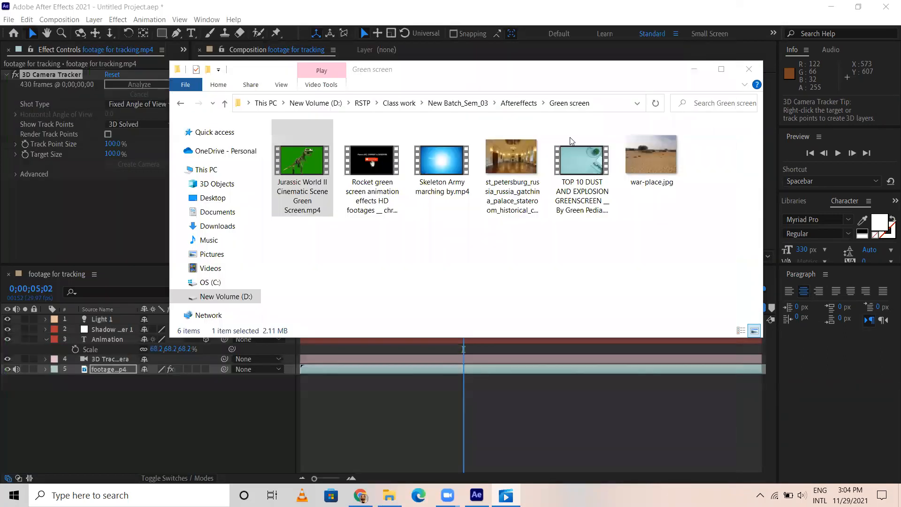
pyautogui.click(446, 223)
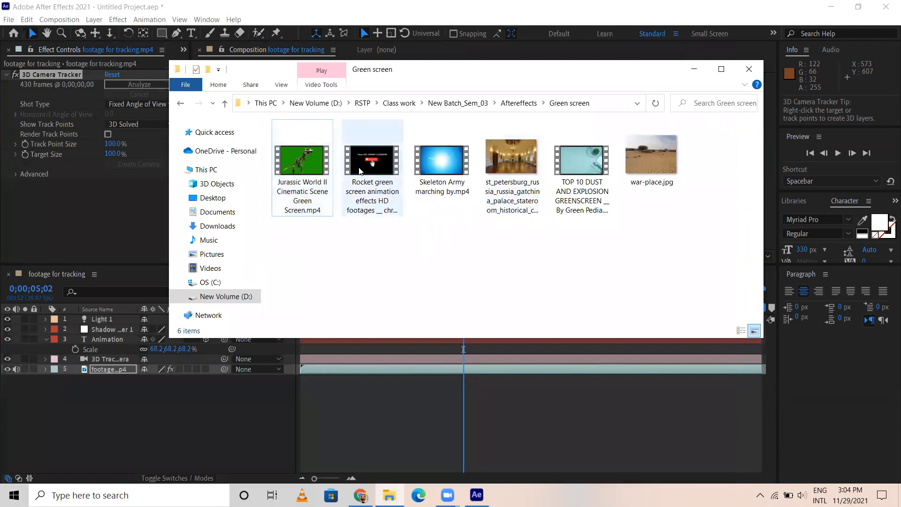
# Import Jurassic World II Cinematic Scene Green Screen.mp4 from the Green screen folder into the After Effects project.
pyautogui.moveTo(304, 160); pyautogui.dragTo(329, 223)
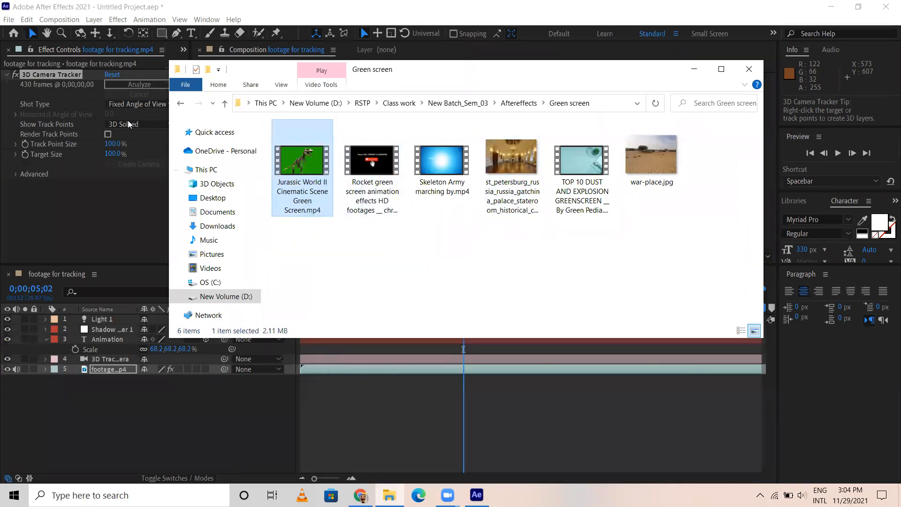
pyautogui.click(184, 50)
pyautogui.click(210, 64)
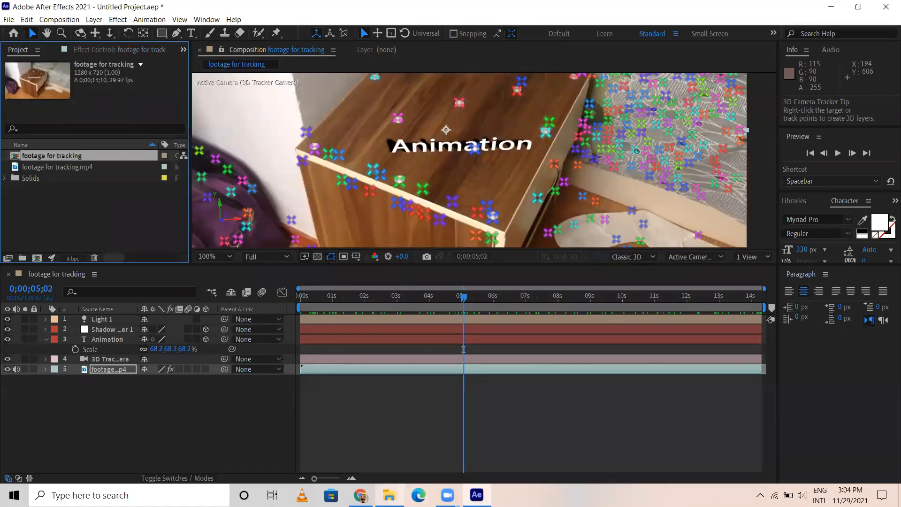
pyautogui.click(390, 493)
pyautogui.moveTo(303, 188); pyautogui.dragTo(47, 216)
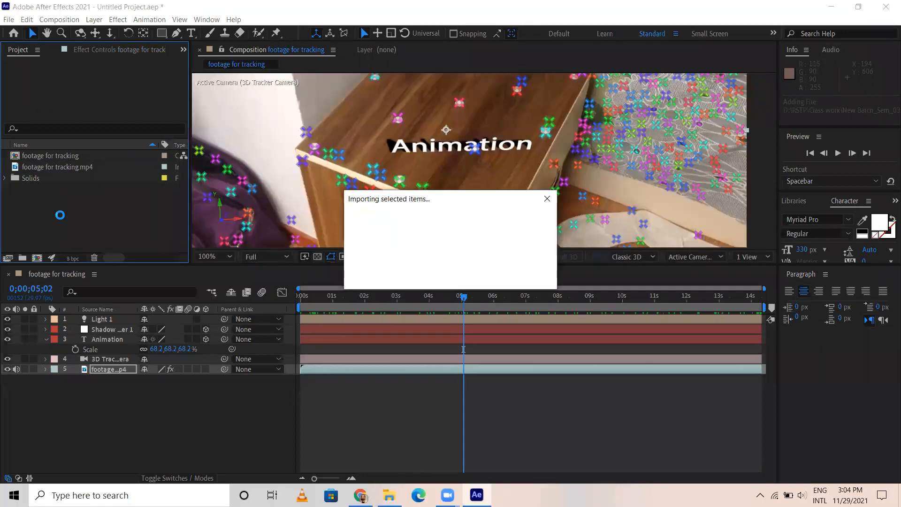
# Add the Jurassic World clip to the footage for tracking composition as the topmost layer.
pyautogui.moveTo(52, 177); pyautogui.dragTo(101, 332)
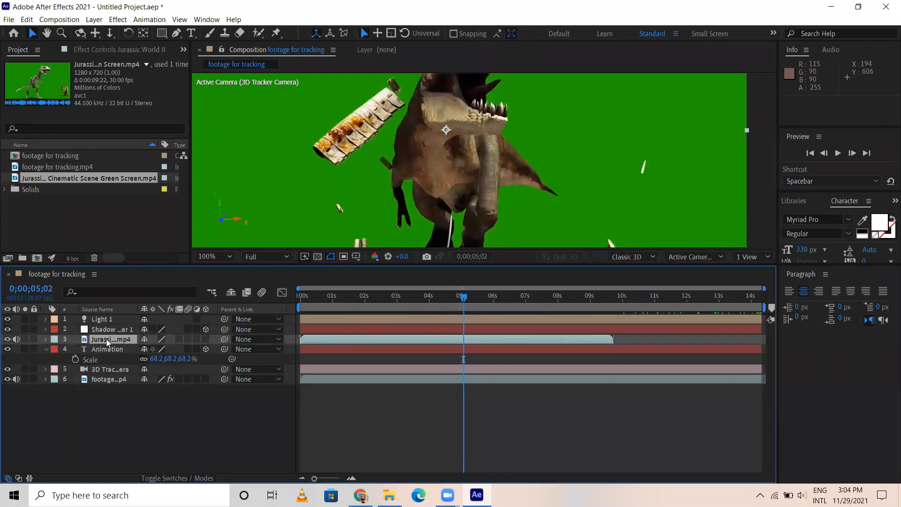
pyautogui.moveTo(104, 338); pyautogui.dragTo(108, 324)
pyautogui.scroll(-1, 414, 183)
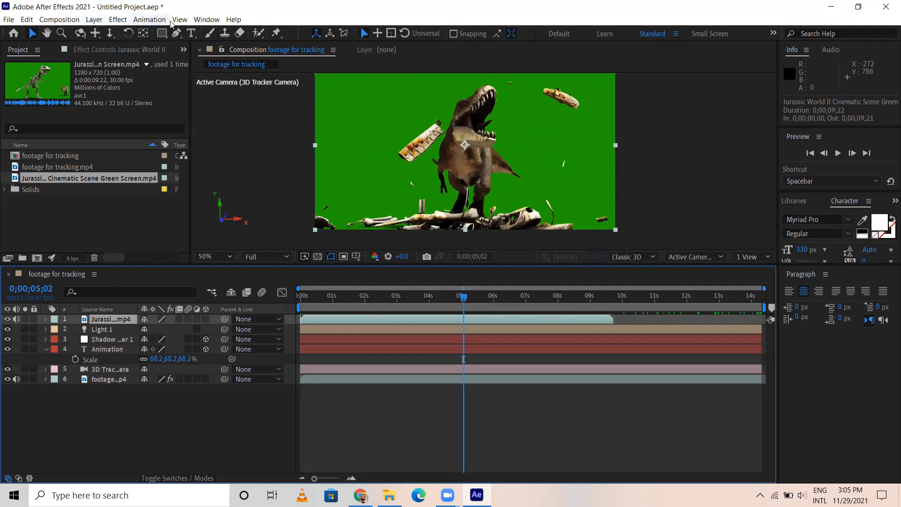
# Key out the dinosaur clip's background with Keylight (1.2), sampling the green as Screen Colour, and view the frame at 0;00;01;00.
pyautogui.click(130, 22)
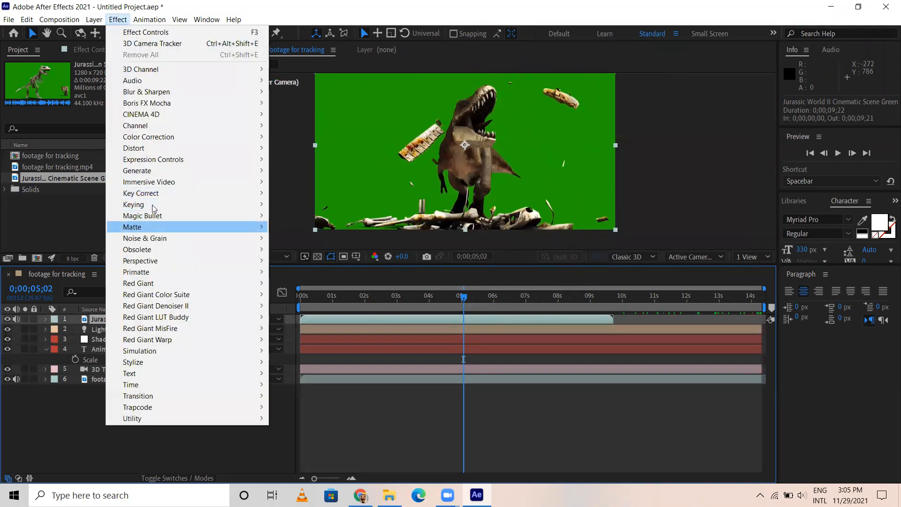
pyautogui.moveTo(174, 206)
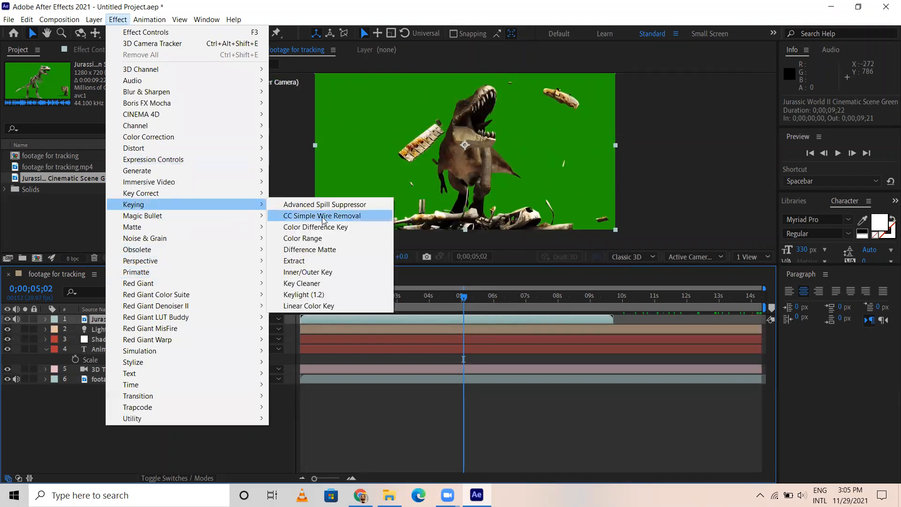
pyautogui.click(315, 294)
pyautogui.click(130, 148)
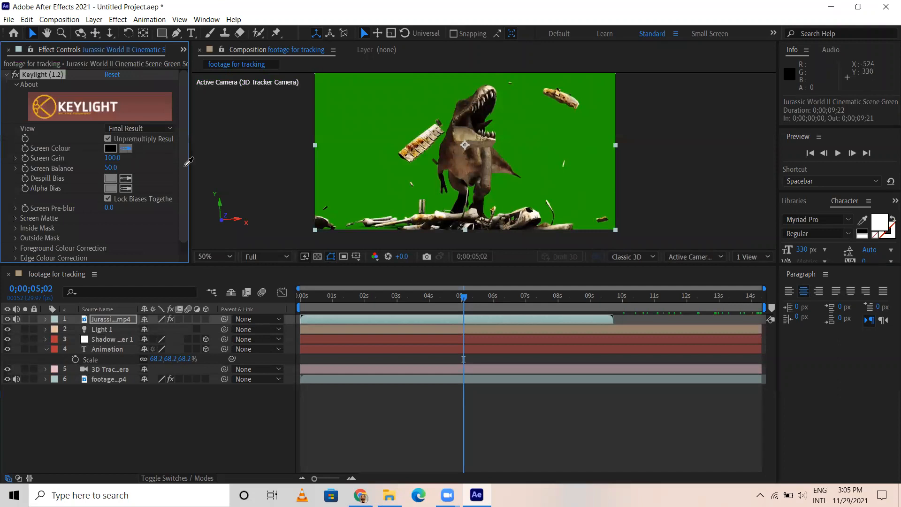
pyautogui.click(358, 137)
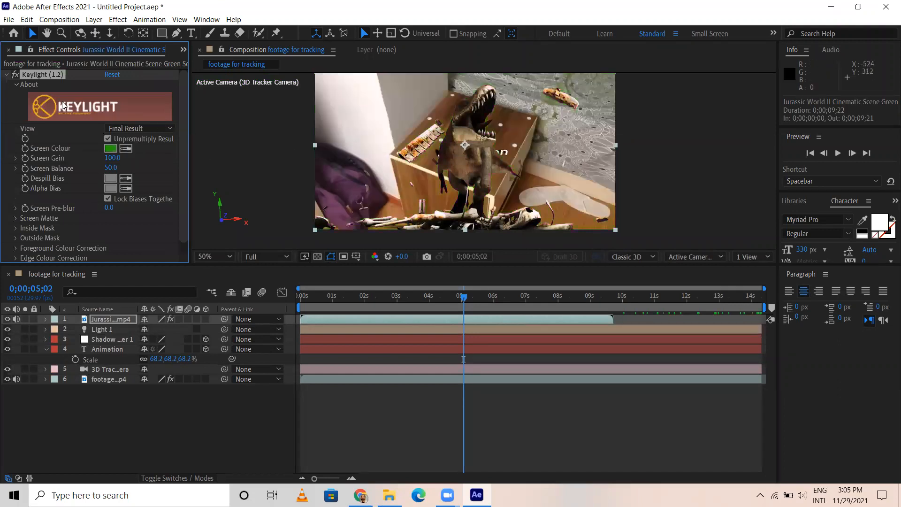
pyautogui.click(6, 75)
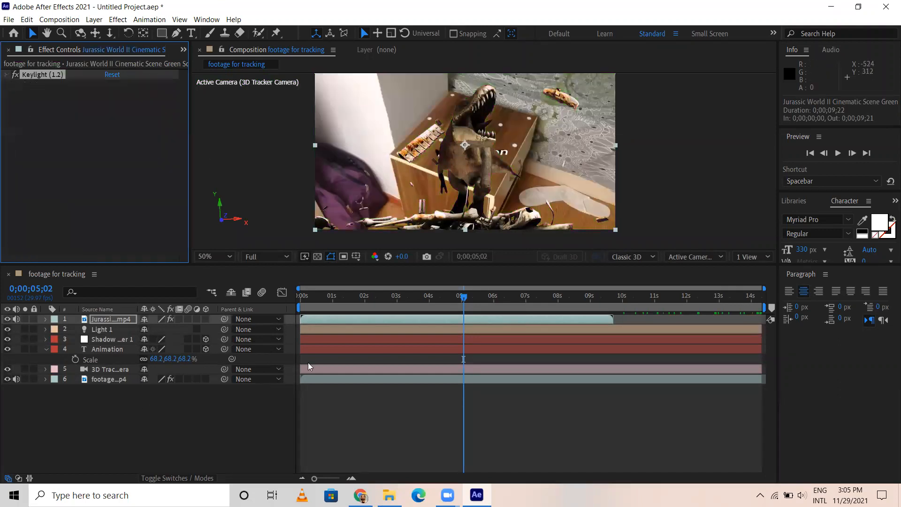
pyautogui.click(333, 304)
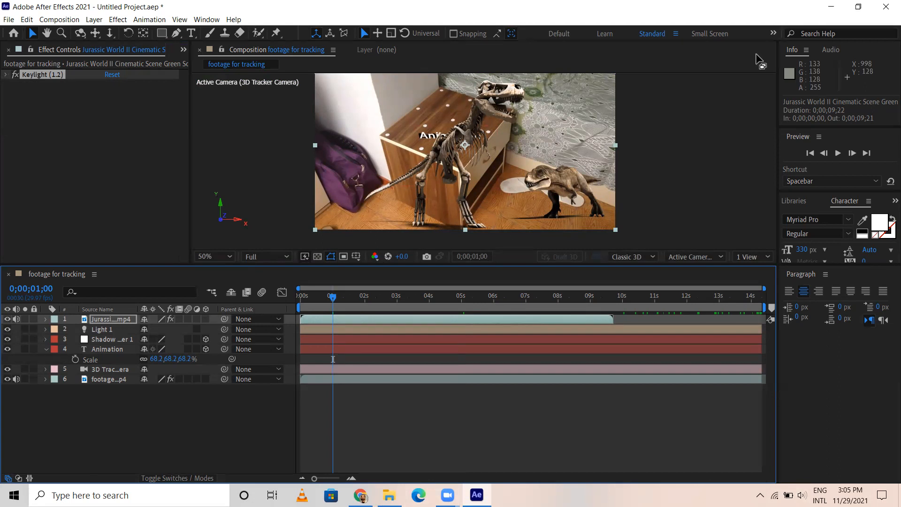
# Raise the system speaker volume.
pyautogui.click(802, 495)
pyautogui.click(817, 467)
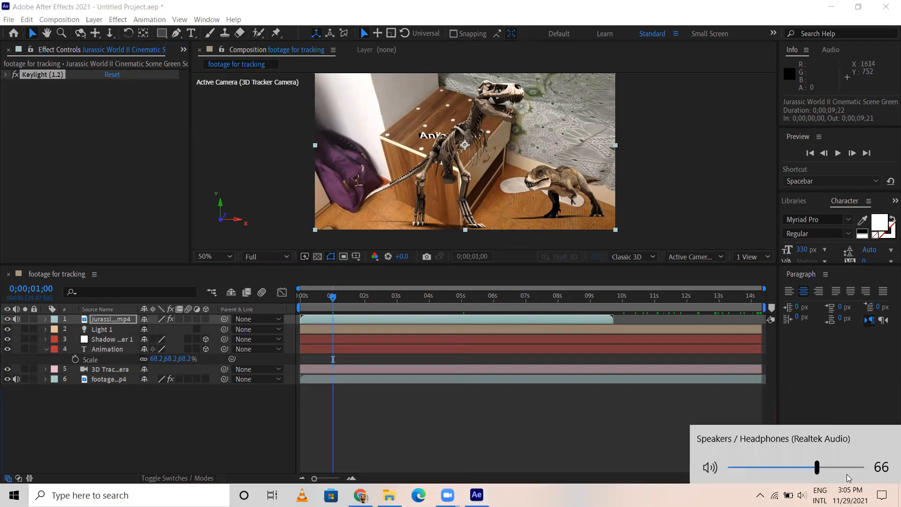
pyautogui.click(838, 468)
pyautogui.click(104, 142)
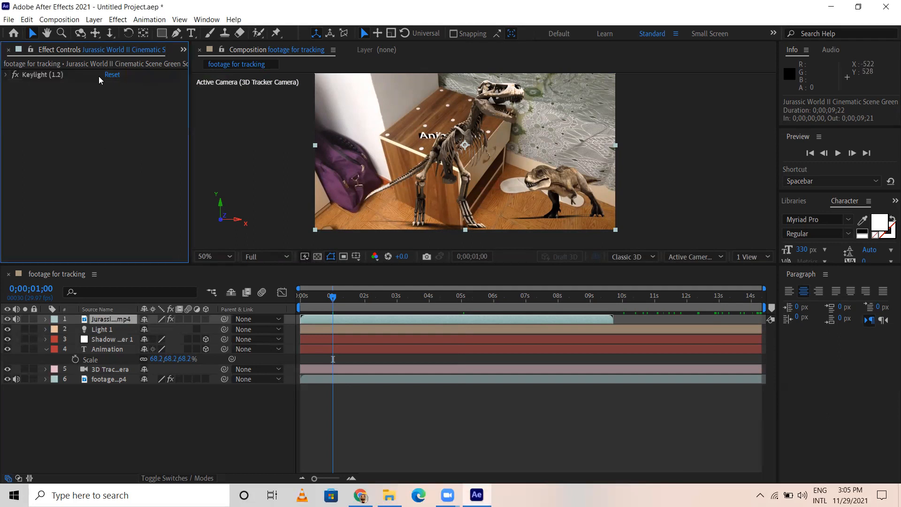
# Scale the dinosaur clip to 18% and move it onto the cabinet top, at about 598, 204.
pyautogui.scroll(1, 464, 161)
pyautogui.scroll(-1, 464, 161)
pyautogui.click(145, 321)
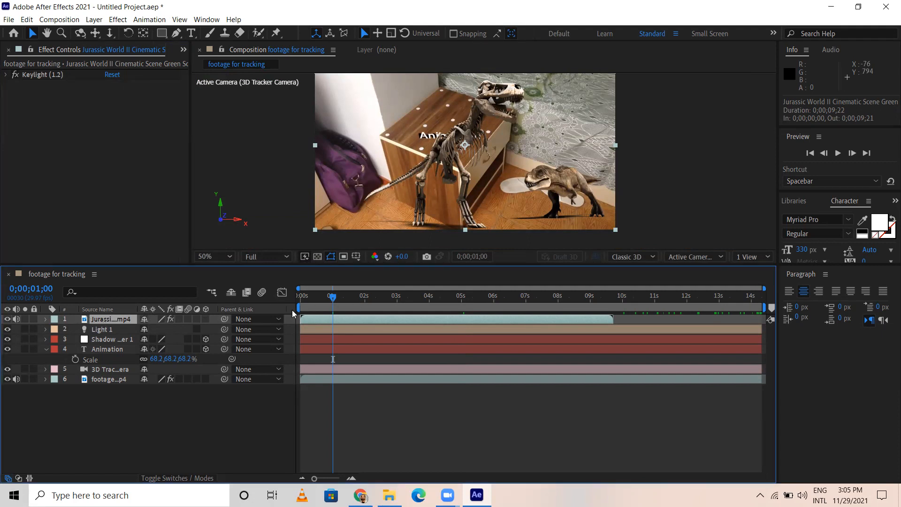
pyautogui.press('s')
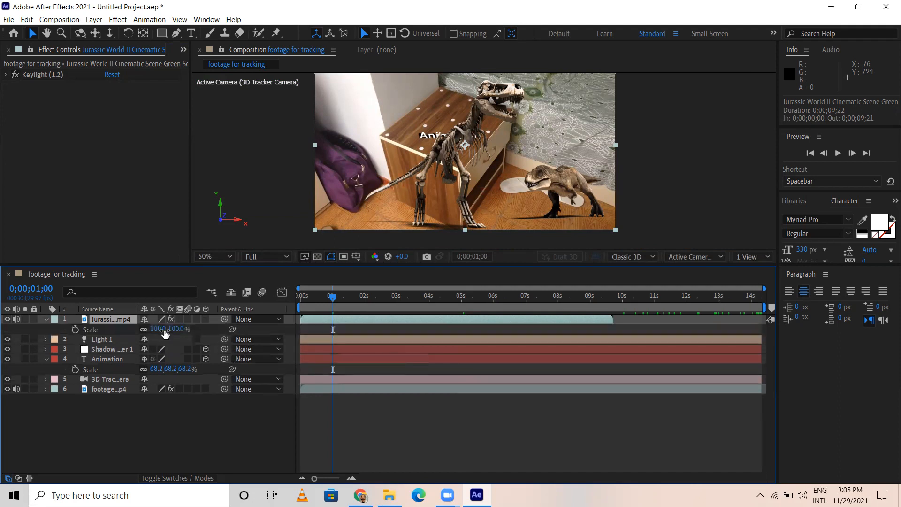
pyautogui.moveTo(151, 328); pyautogui.dragTo(98, 312)
pyautogui.scroll(2, 540, 143)
pyautogui.moveTo(437, 157); pyautogui.dragTo(418, 84)
pyautogui.scroll(-1, 452, 128)
# Reposition the dinosaur clip at the cabinet top's back corner in the first frame, at about 572, 149.
pyautogui.press('space')
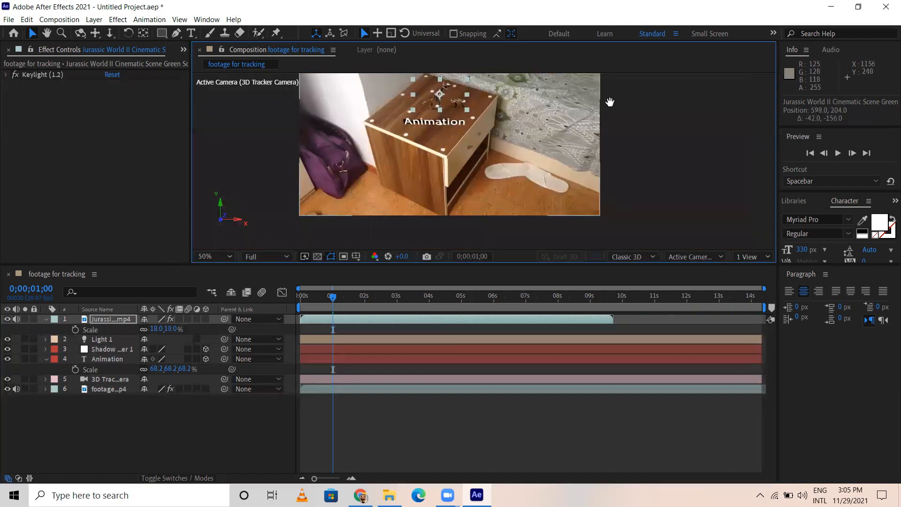
pyautogui.moveTo(620, 110); pyautogui.dragTo(630, 160)
pyautogui.scroll(2, 500, 165)
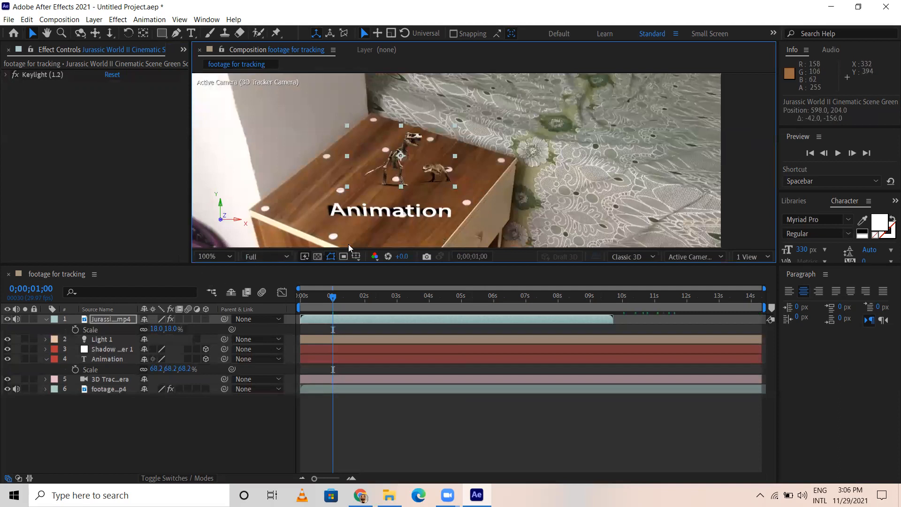
pyautogui.moveTo(400, 162); pyautogui.dragTo(371, 166)
pyautogui.moveTo(156, 329); pyautogui.dragTo(154, 328)
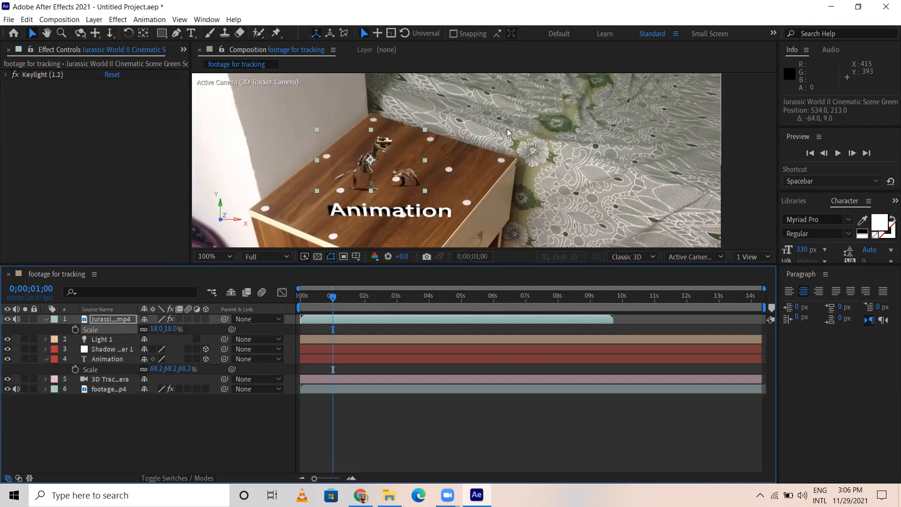
pyautogui.moveTo(367, 173); pyautogui.dragTo(376, 161)
pyautogui.moveTo(309, 296); pyautogui.dragTo(293, 296)
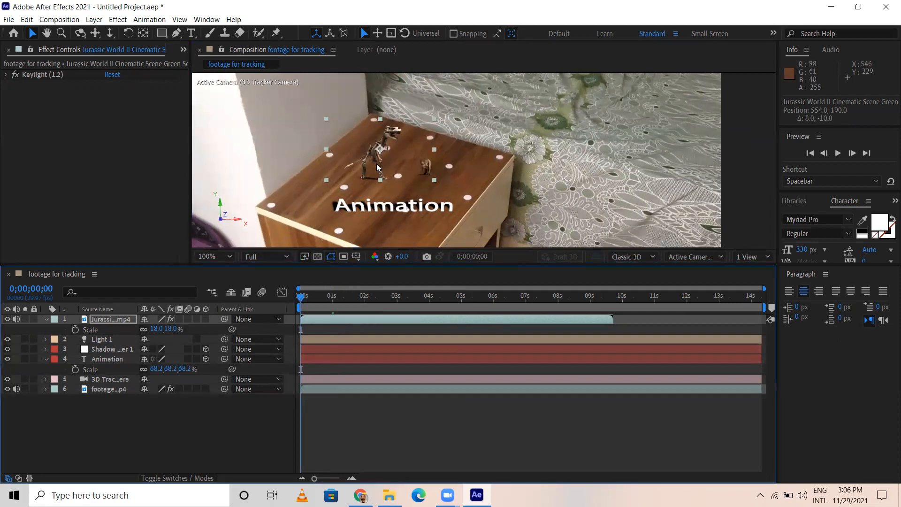
pyautogui.moveTo(375, 156); pyautogui.dragTo(388, 140)
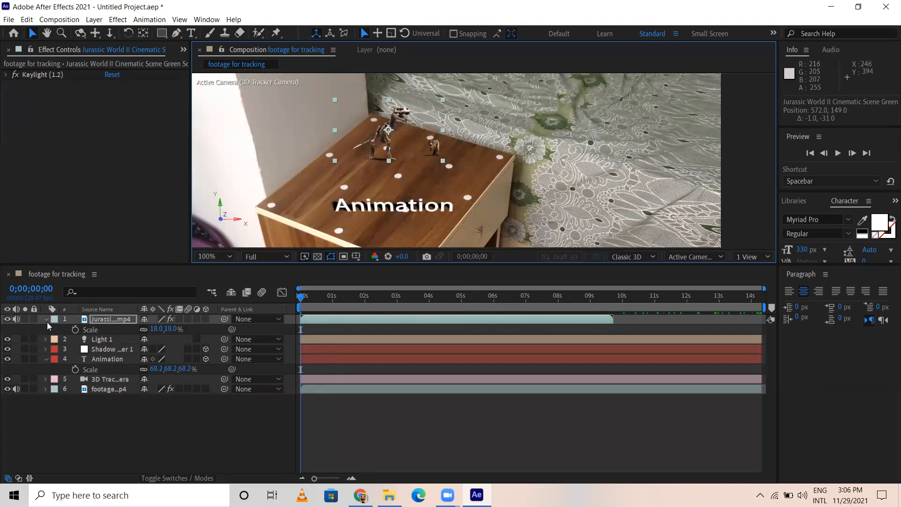
pyautogui.click(280, 297)
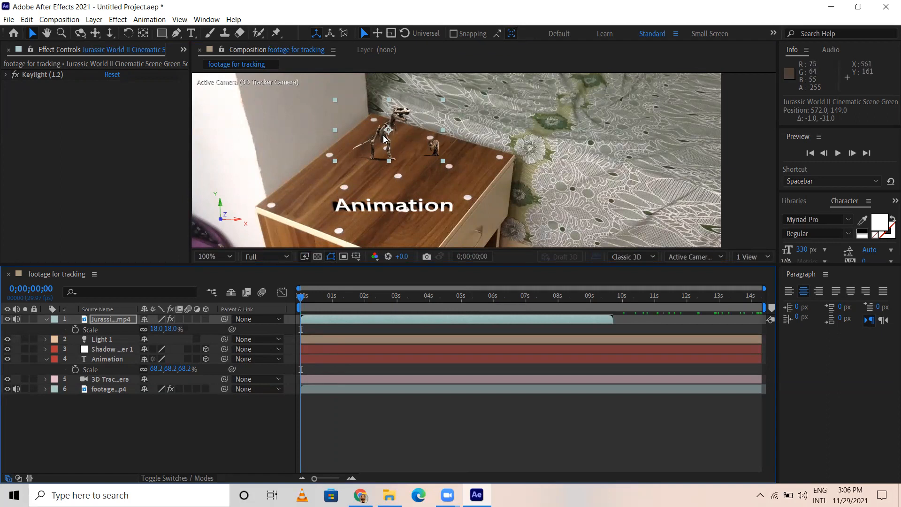
pyautogui.click(46, 319)
# Create a solid from three 3D Camera Tracker points on the cabinet top, behind the Animation text.
pyautogui.click(110, 379)
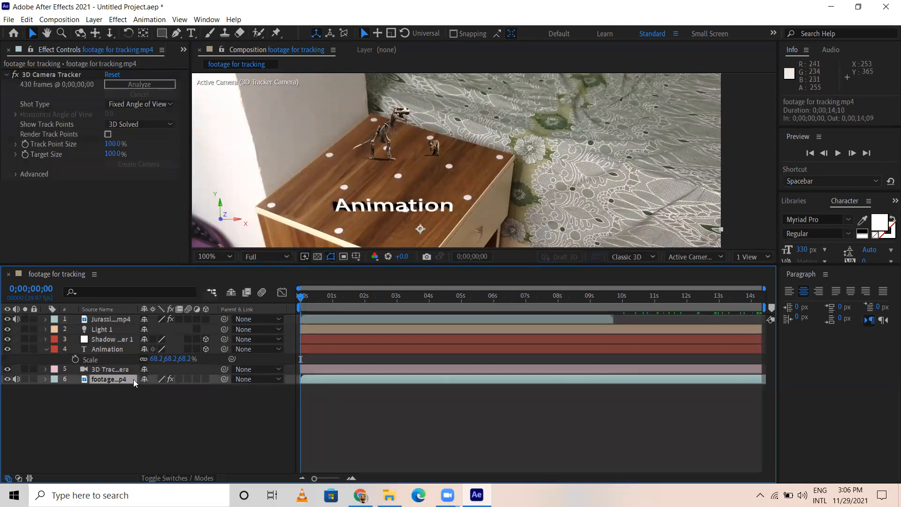
pyautogui.click(53, 75)
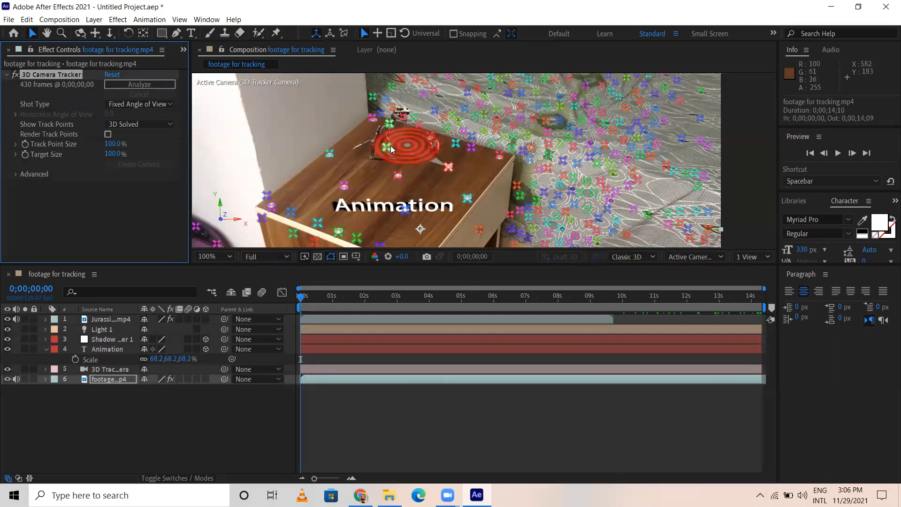
pyautogui.click(381, 152)
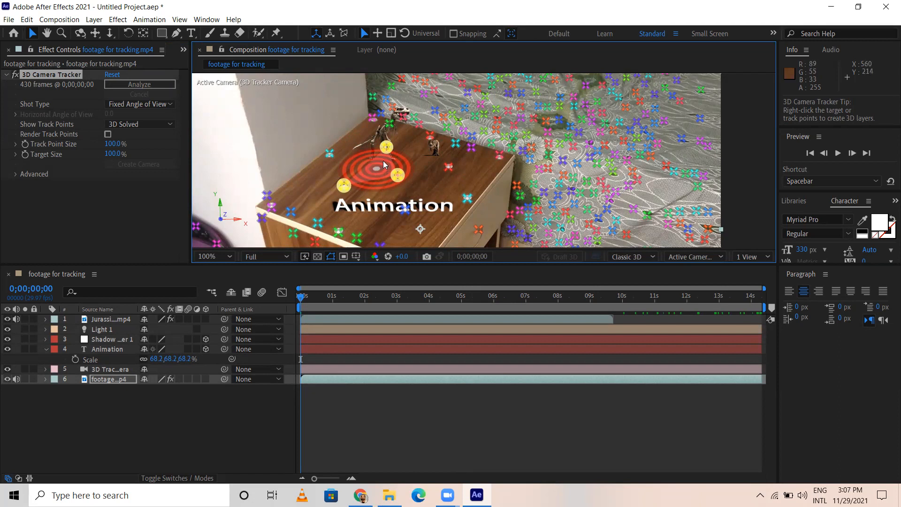
pyautogui.rightClick(380, 164)
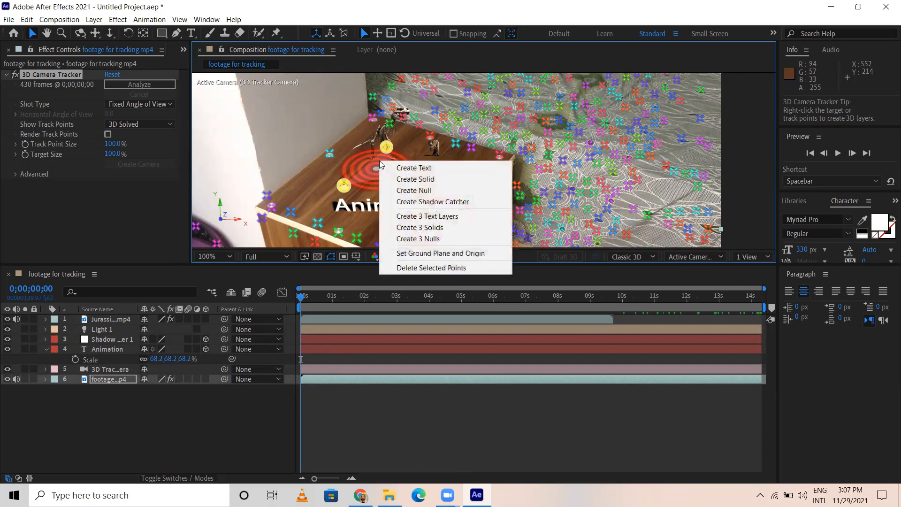
pyautogui.click(413, 180)
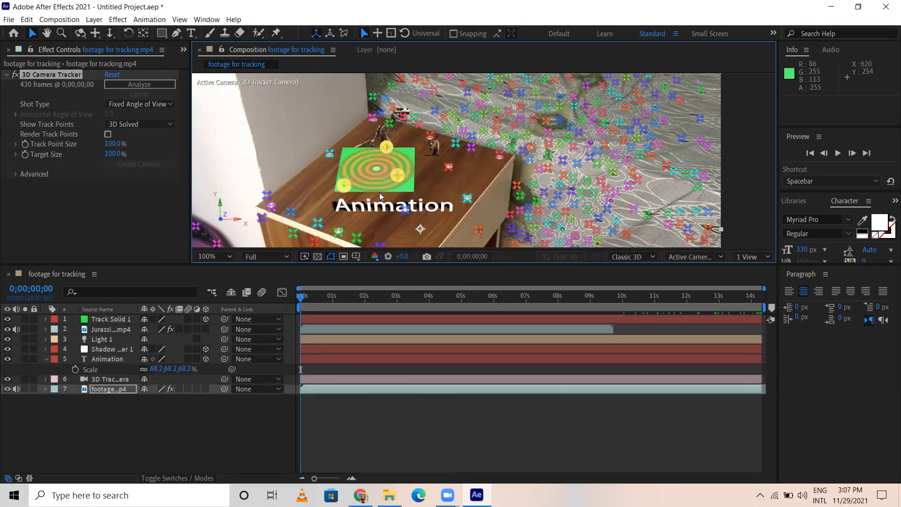
# Scrub through the timeline to check how the track solid follows the cabinet, and return to the first frame.
pyautogui.moveTo(305, 298); pyautogui.dragTo(518, 303)
pyautogui.moveTo(585, 307); pyautogui.dragTo(343, 273)
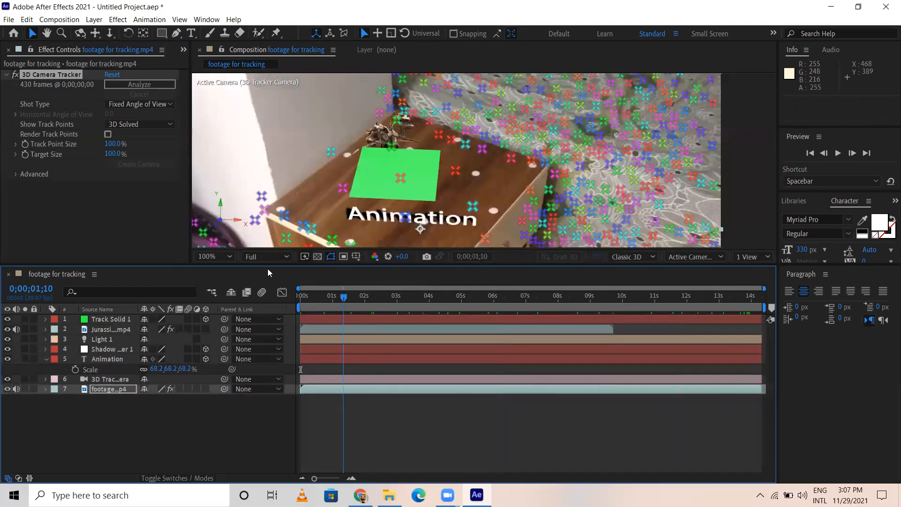
pyautogui.press('Home')
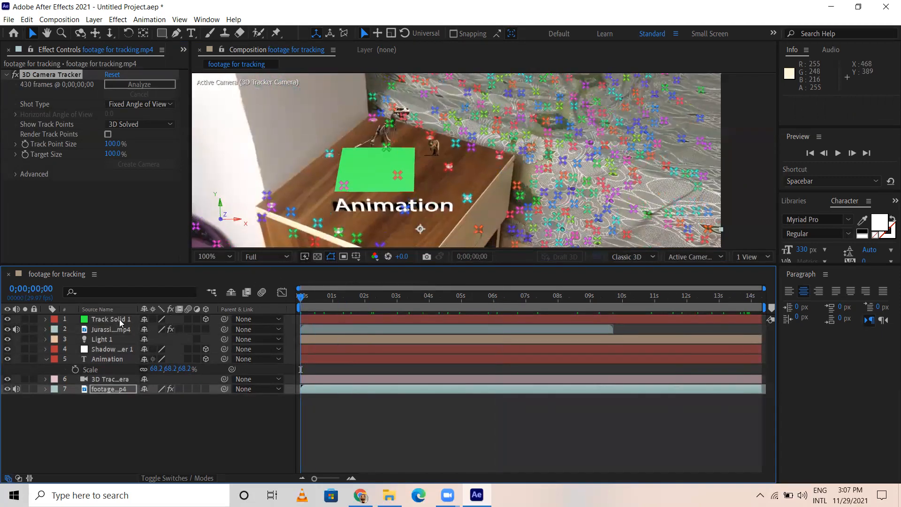
# Turn the Jurassic World clip into a 3D layer.
pyautogui.click(108, 320)
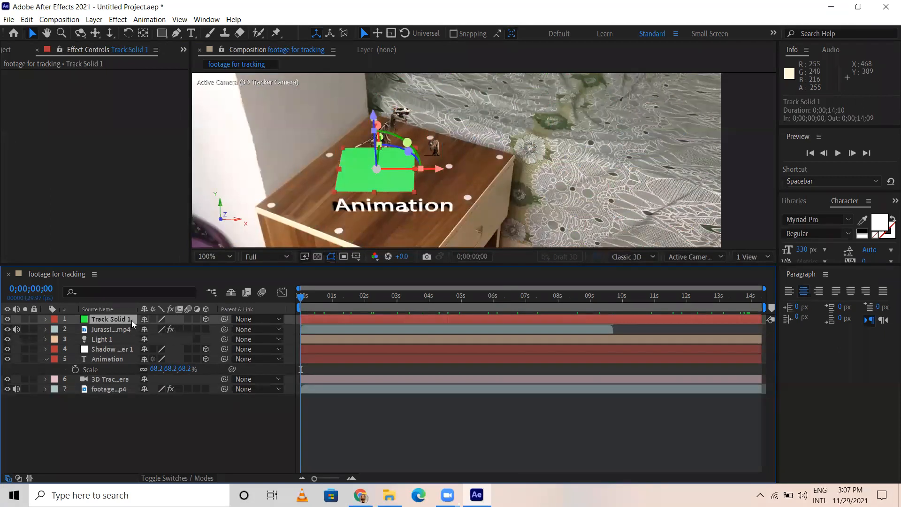
pyautogui.click(105, 330)
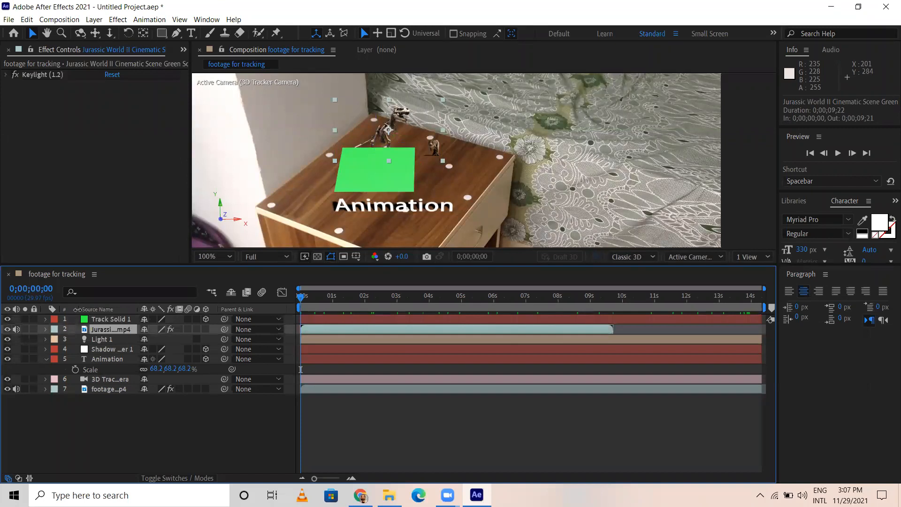
pyautogui.click(206, 330)
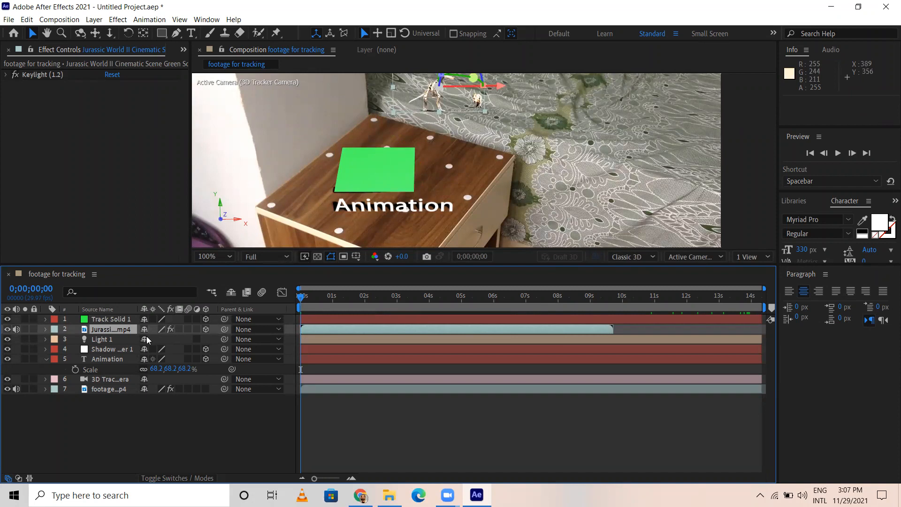
pyautogui.scroll(-1, 472, 143)
pyautogui.scroll(1, 472, 144)
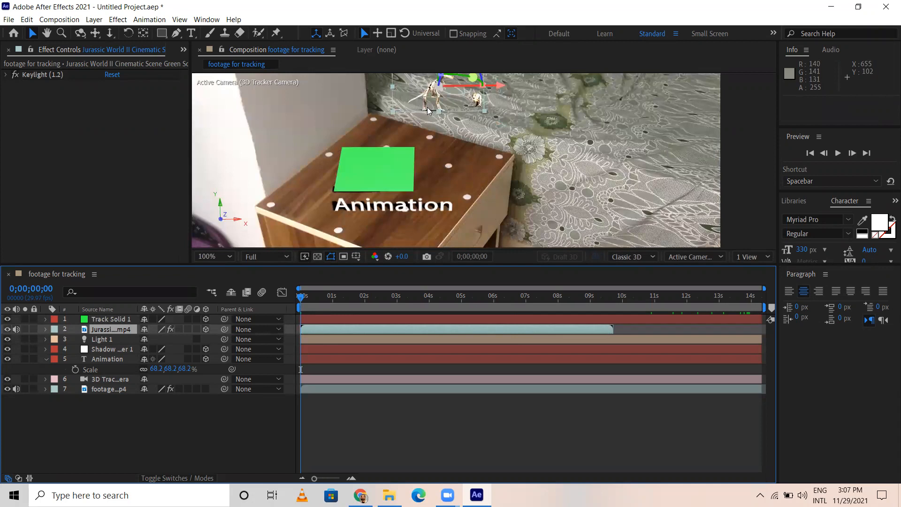
# Copy the Position of Track Solid 1 onto the Jurassic World clip and hide the track solid.
pyautogui.click(111, 318)
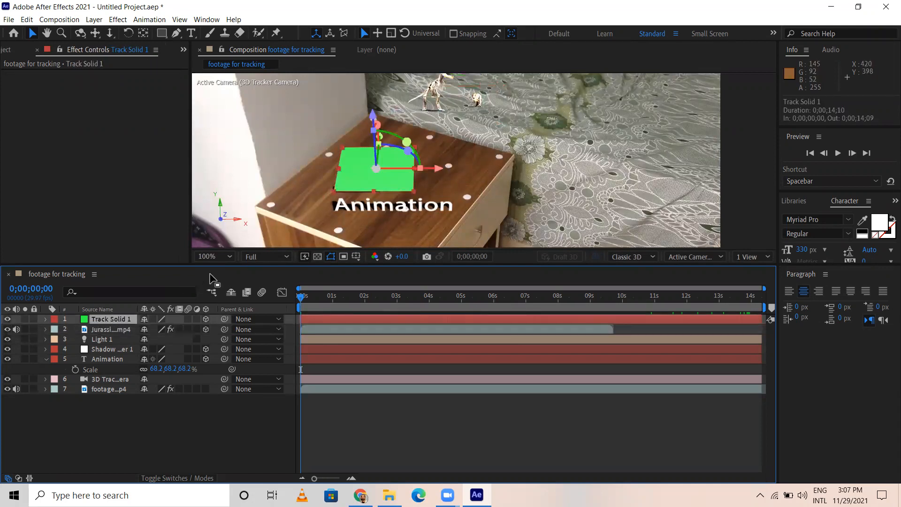
pyautogui.press('p')
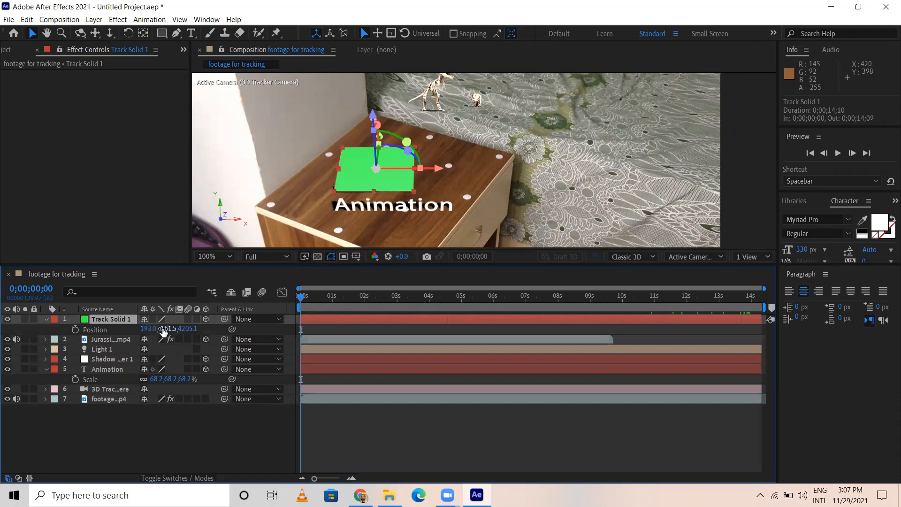
pyautogui.click(94, 330)
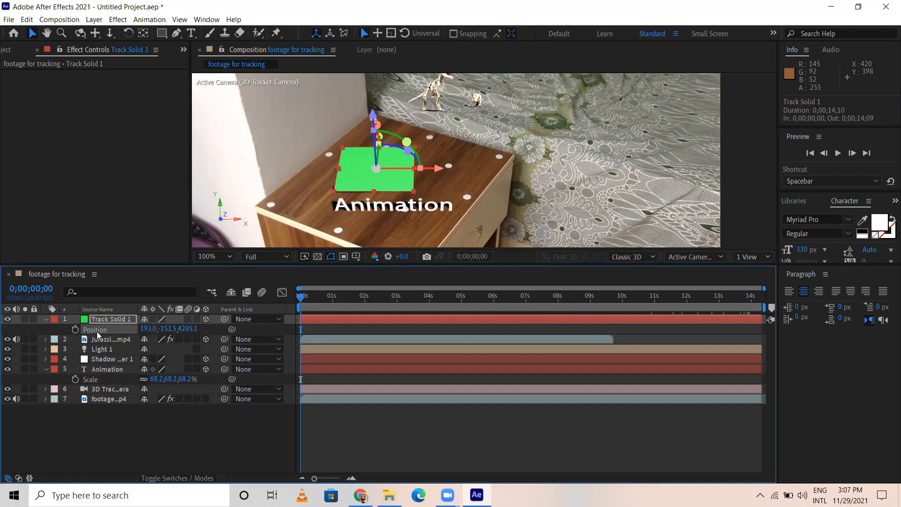
pyautogui.click(97, 340)
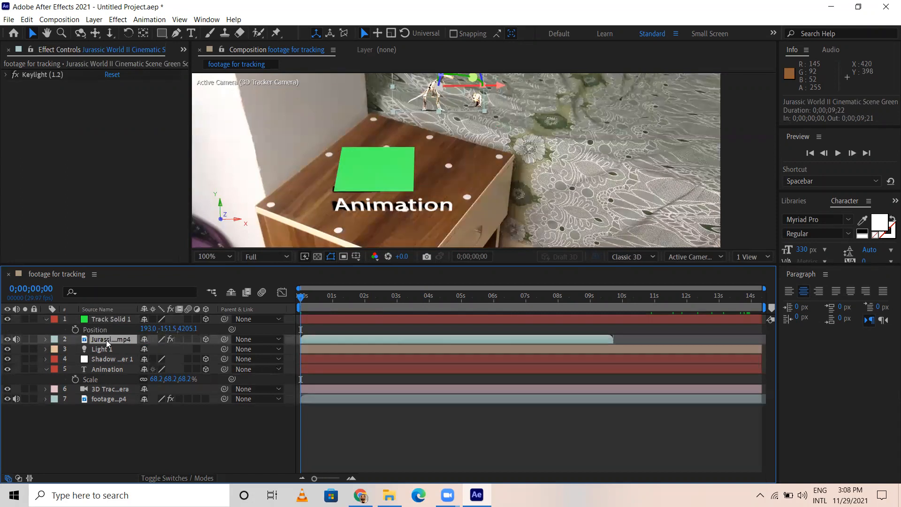
pyautogui.click(102, 339)
pyautogui.press('p')
pyautogui.click(95, 349)
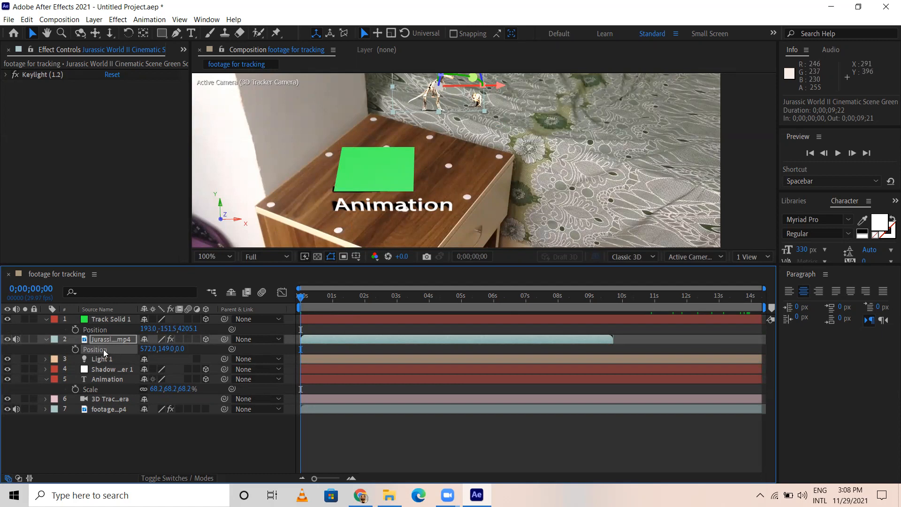
pyautogui.hotkey('ctrl', 'v')
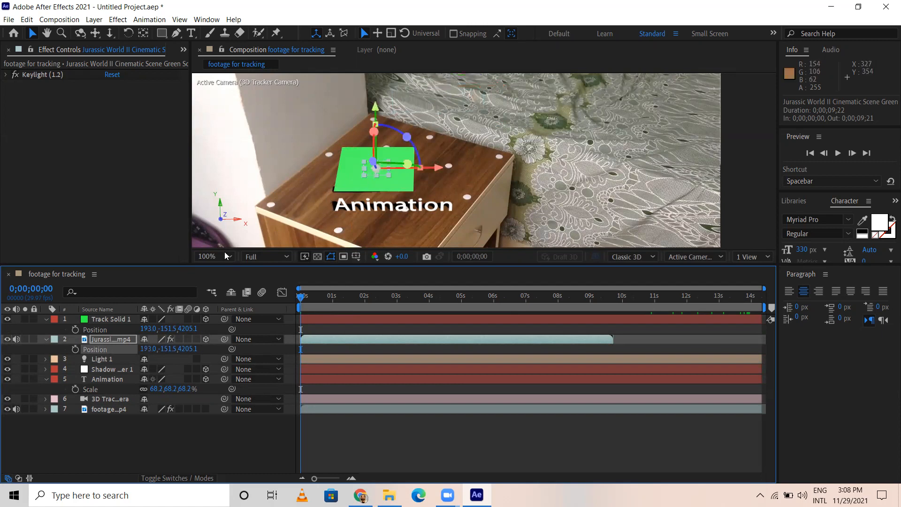
pyautogui.click(7, 320)
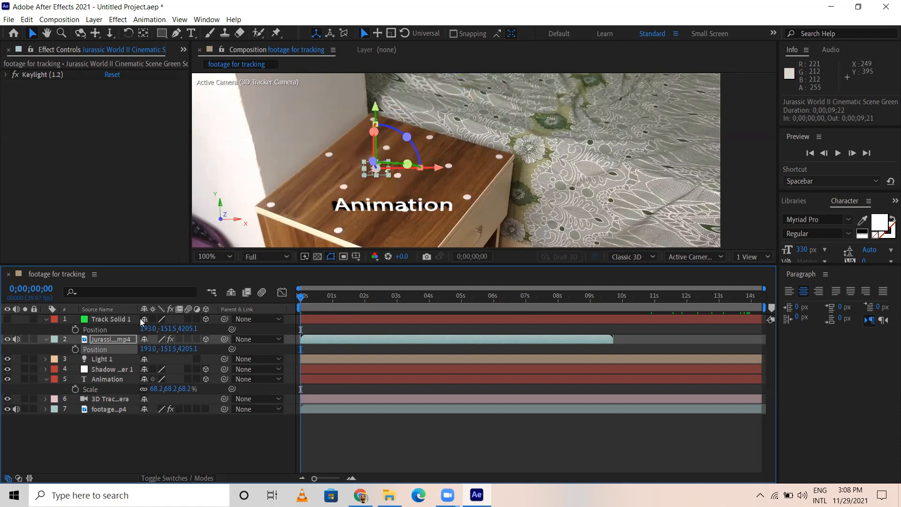
pyautogui.click(113, 435)
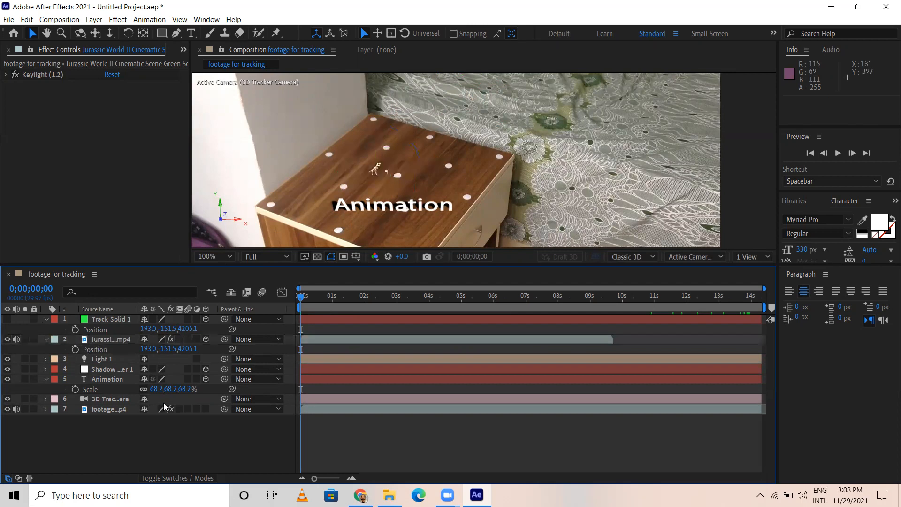
# Scale the Jurassic World clip up to 57% and deselect it.
pyautogui.scroll(2, 324, 193)
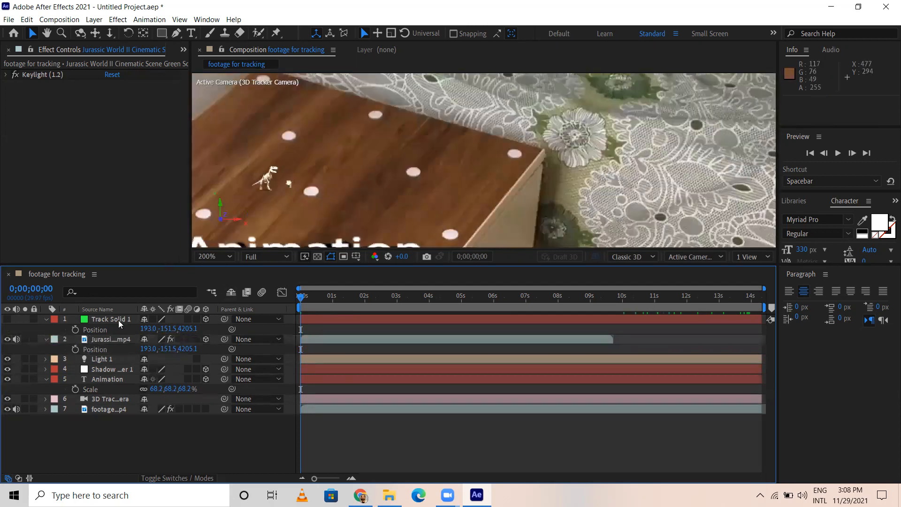
pyautogui.click(99, 341)
pyautogui.press('s')
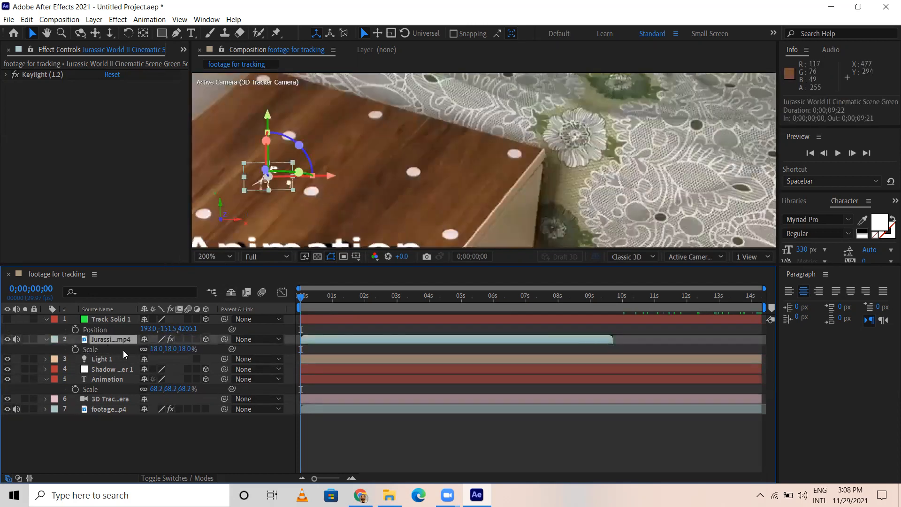
pyautogui.moveTo(156, 350); pyautogui.dragTo(178, 350)
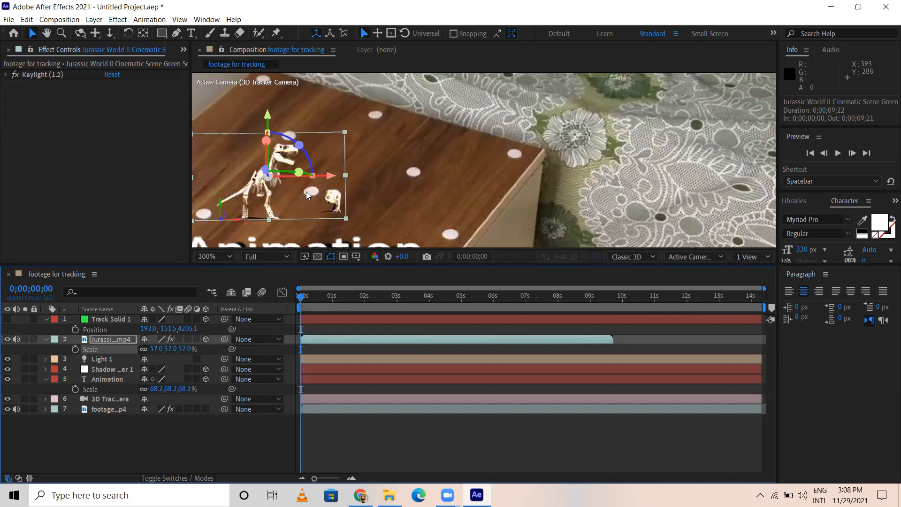
pyautogui.scroll(-2, 335, 188)
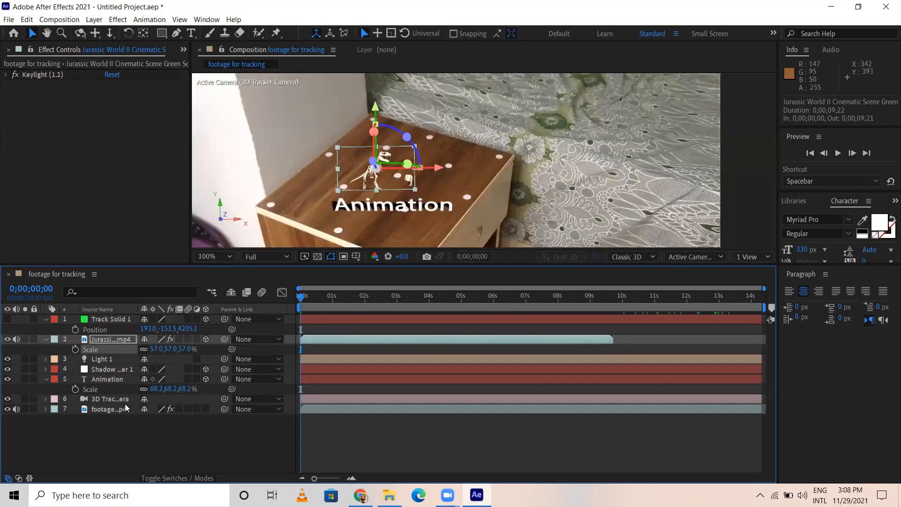
pyautogui.click(90, 436)
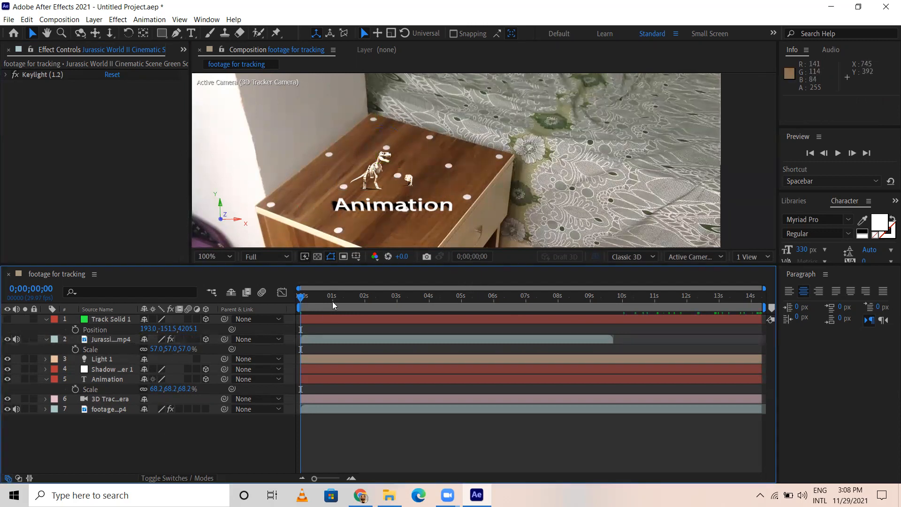
# Enlarge the composition viewer and play the footage to check how the dinosaurs stick to the cabinet top.
pyautogui.moveTo(316, 271); pyautogui.dragTo(329, 318)
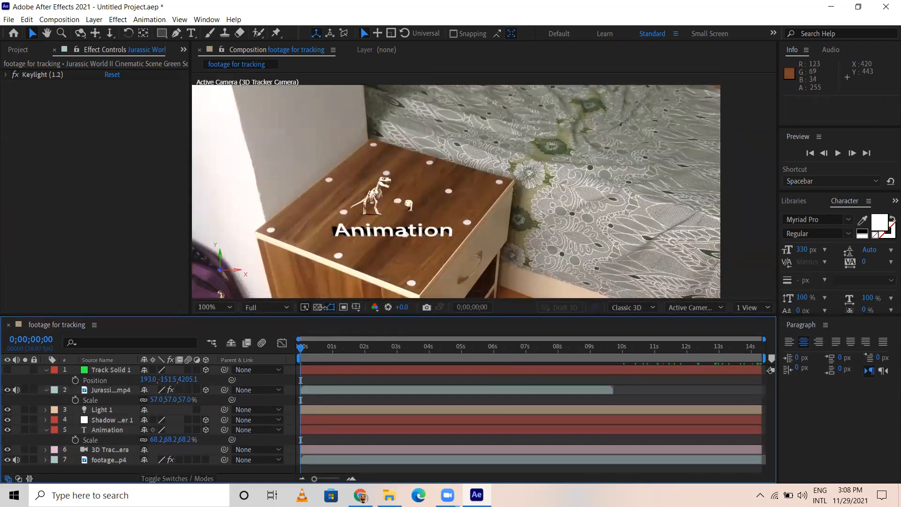
pyautogui.press('space')
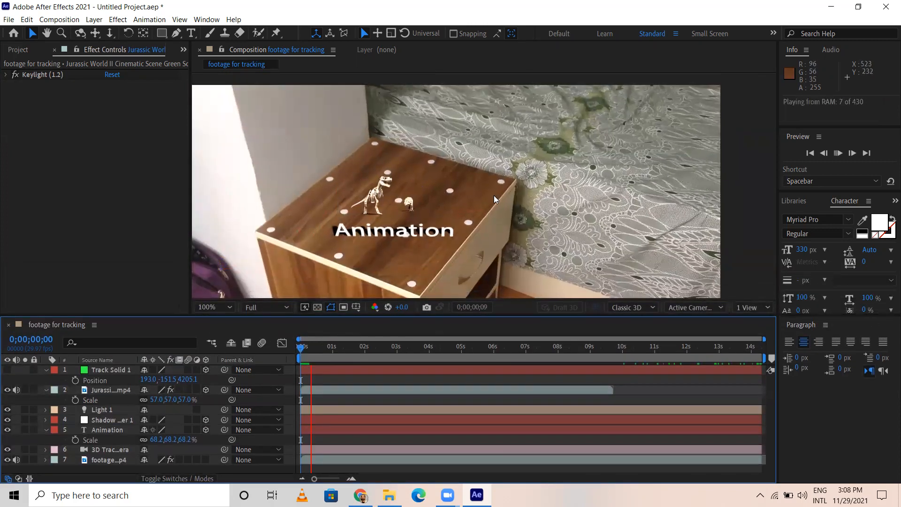
pyautogui.scroll(1, 484, 200)
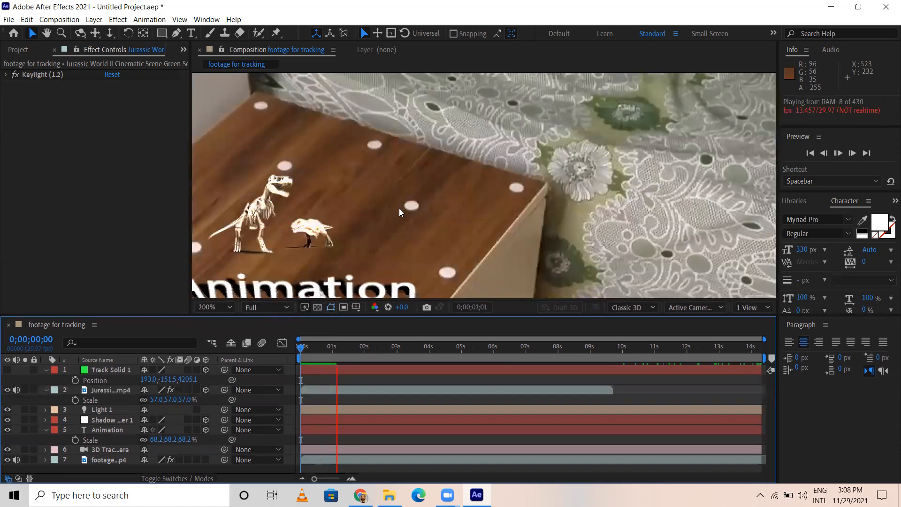
pyautogui.press('h')
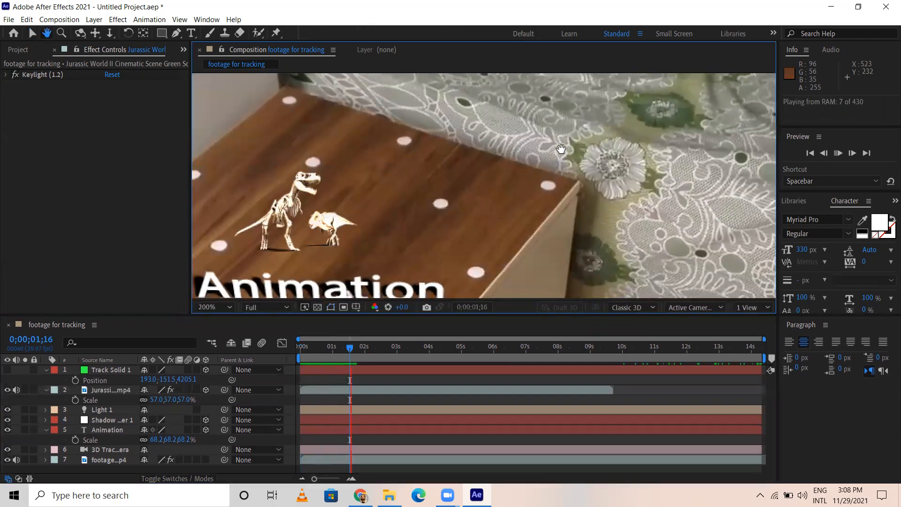
pyautogui.press('`')
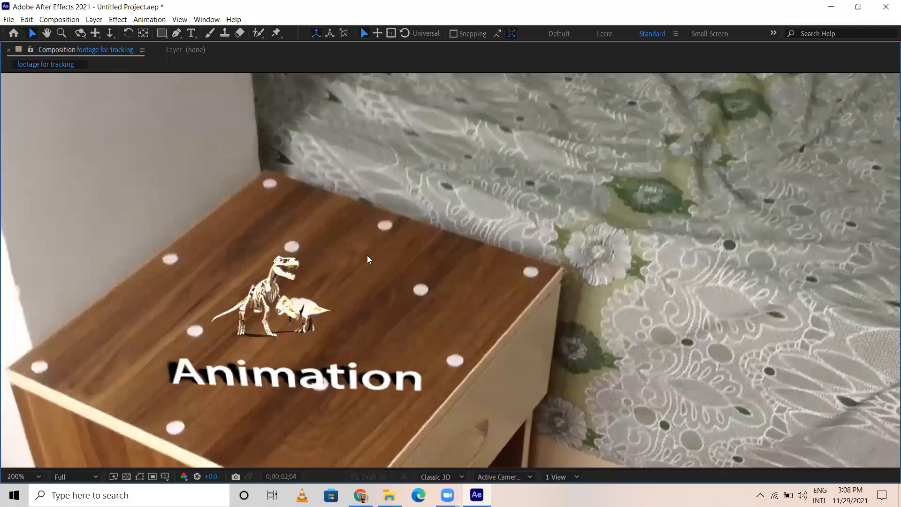
pyautogui.scroll(-1, 368, 309)
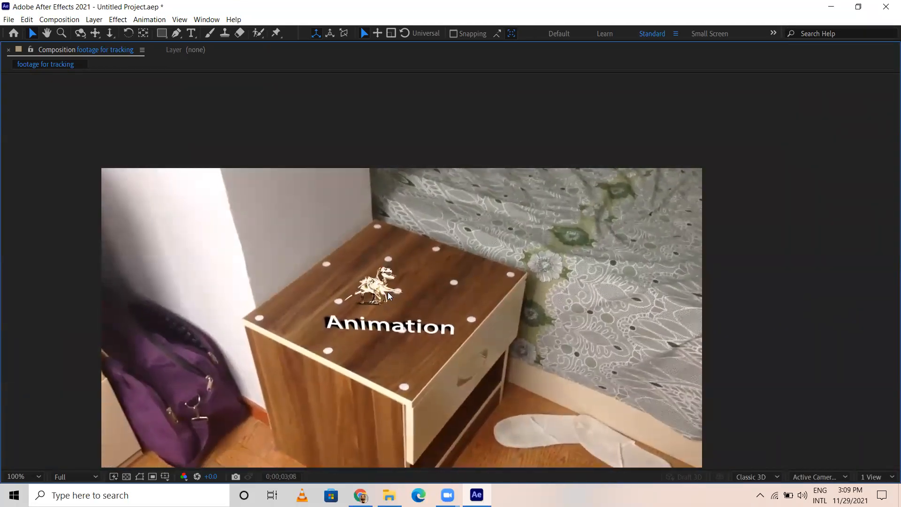
pyautogui.moveTo(454, 145); pyautogui.dragTo(455, 88)
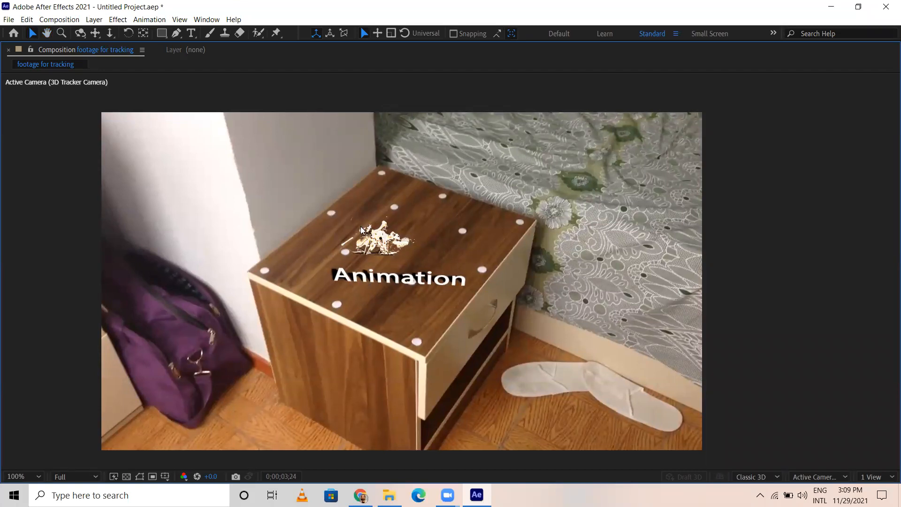
pyautogui.press('`')
pyautogui.press('space')
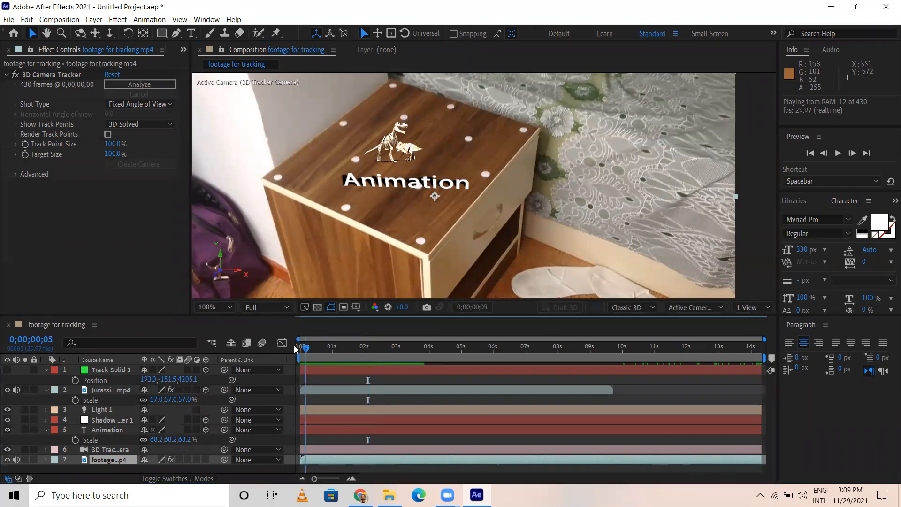
# Replay the composition from the first frame in a maximized viewer, restore the layout and go to 0;00;00;09.
pyautogui.press('Home')
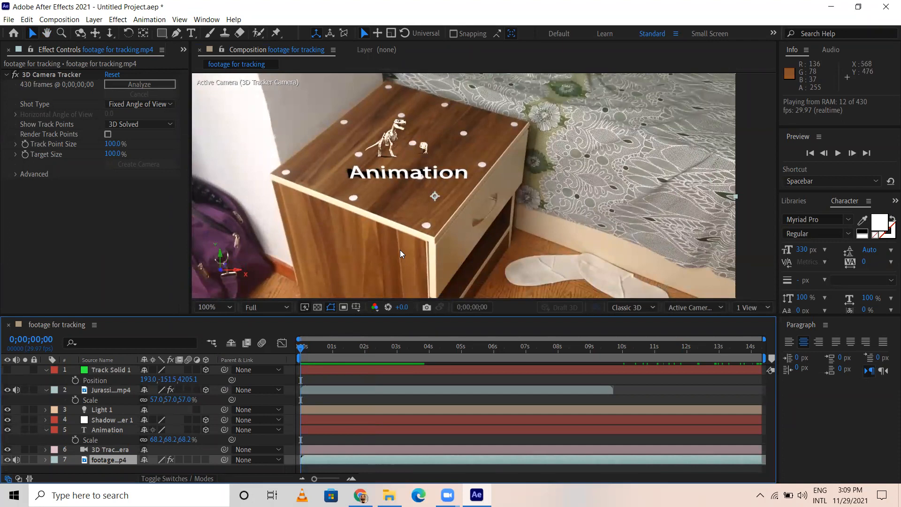
pyautogui.press('`')
pyautogui.hotkey('ctrl', 'shift', 'a')
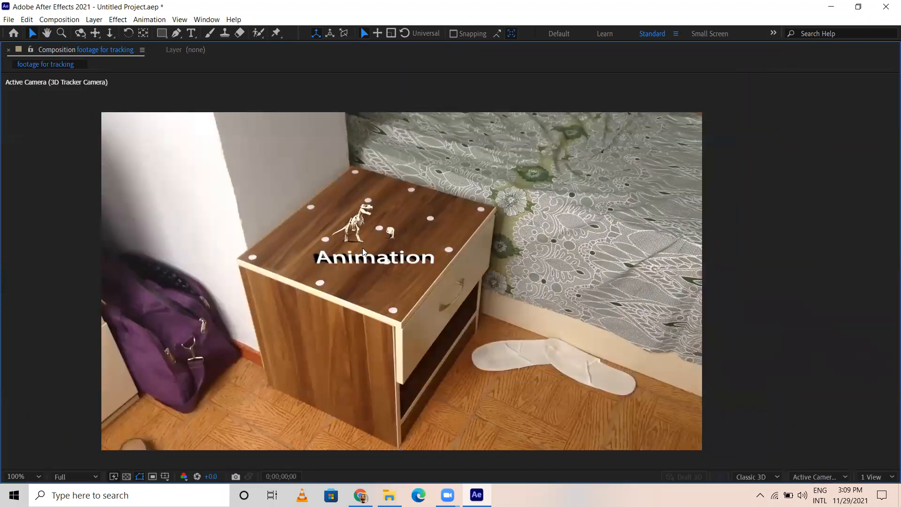
pyautogui.press('space')
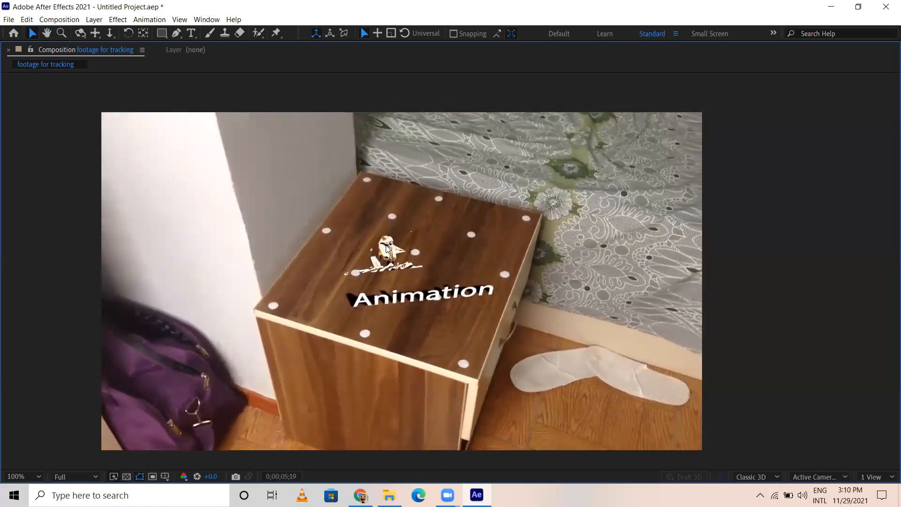
pyautogui.press('`')
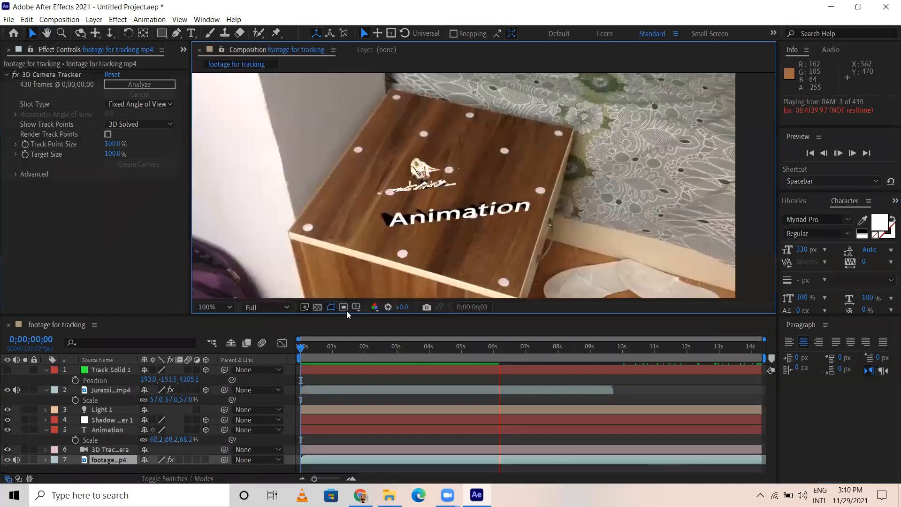
pyautogui.click(309, 349)
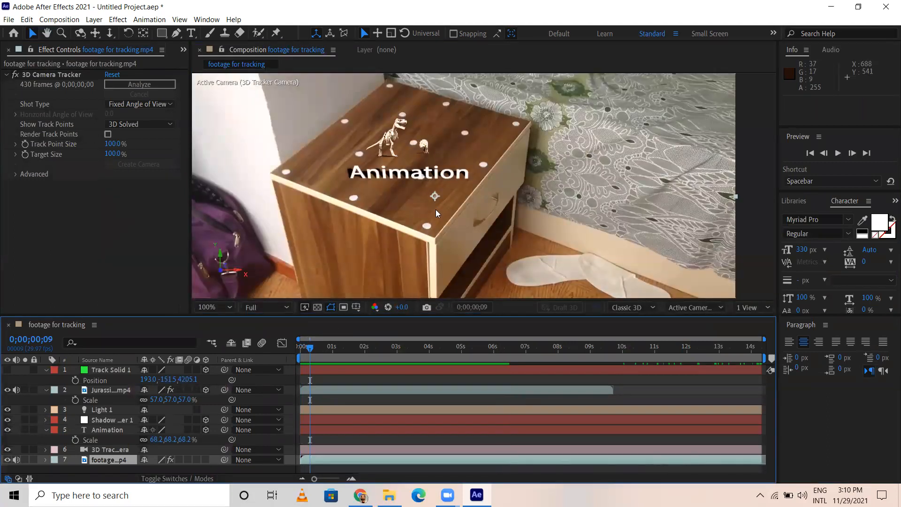
# Start saving the project and browse to the RSTP > Batch_03 > Aftereffects > Tracking folder on drive D.
pyautogui.hotkey('ctrl', 's')
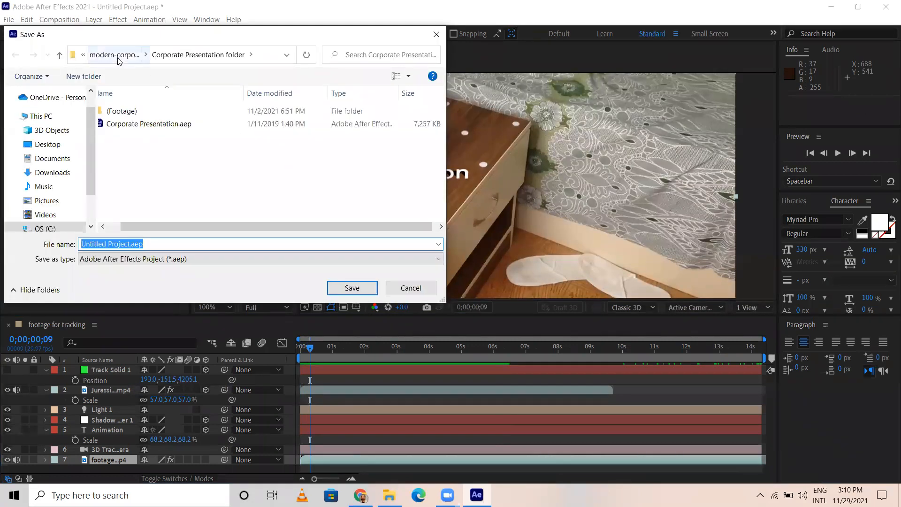
pyautogui.click(117, 56)
pyautogui.click(93, 54)
pyautogui.click(48, 144)
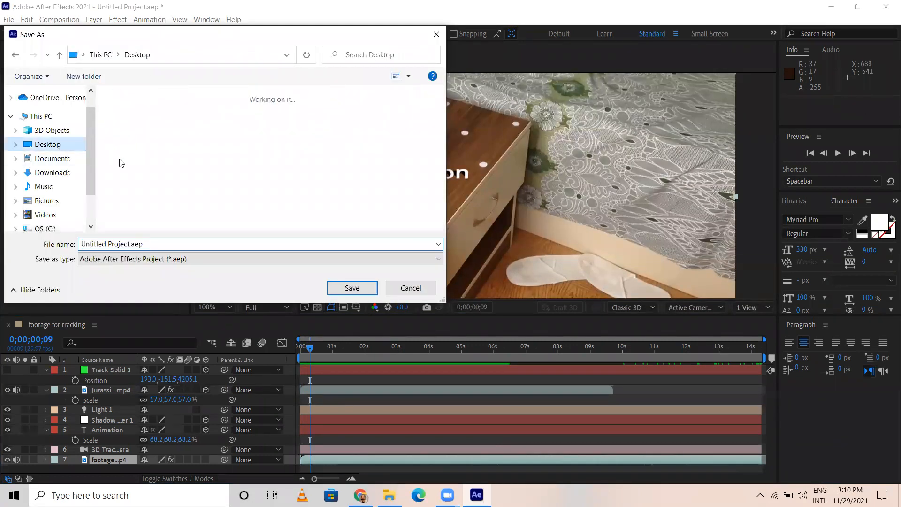
pyautogui.scroll(-1, 55, 220)
pyautogui.click(54, 205)
pyautogui.scroll(-3, 153, 187)
pyautogui.doubleClick(131, 165)
pyautogui.doubleClick(171, 139)
pyautogui.doubleClick(155, 136)
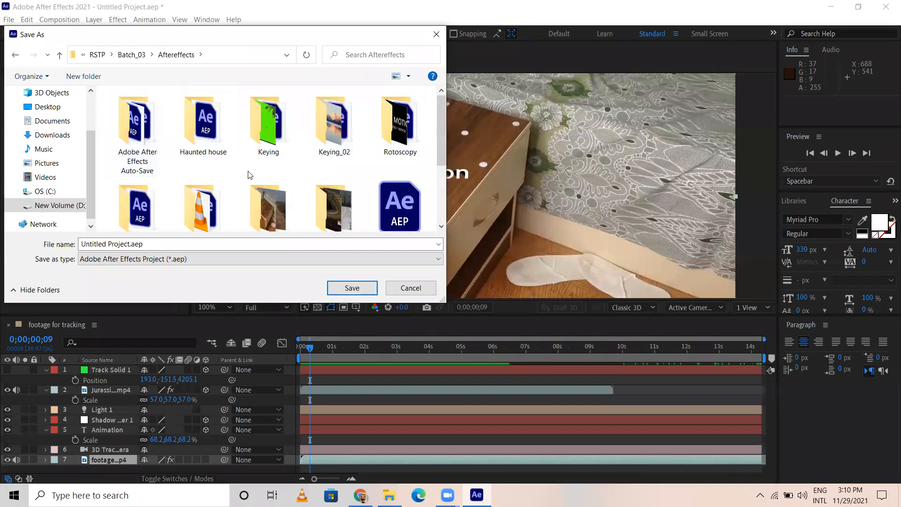
pyautogui.scroll(-1, 250, 175)
pyautogui.doubleClick(267, 193)
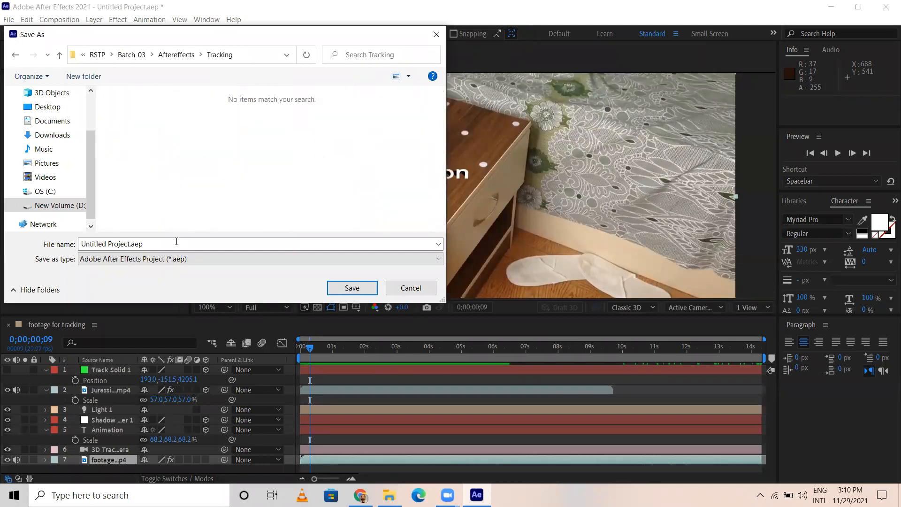
# Name the project file `Tracking and save it in the Tracking folder.
pyautogui.click(174, 245)
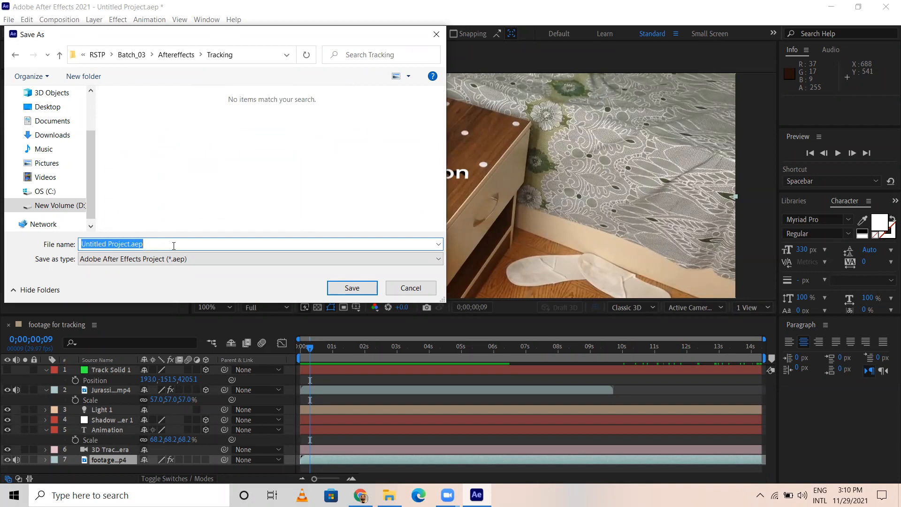
pyautogui.write('`Tracking')
pyautogui.press('Return')
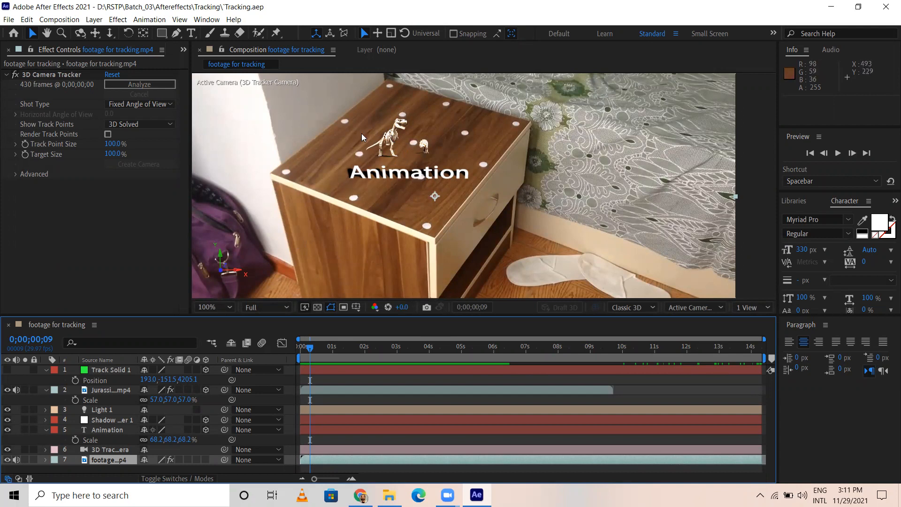
# Toggle the visibility of Track Solid 1 on and off to compare it with the dinosaur clip's placement.
pyautogui.click(111, 370)
pyautogui.click(6, 370)
pyautogui.click(6, 370)
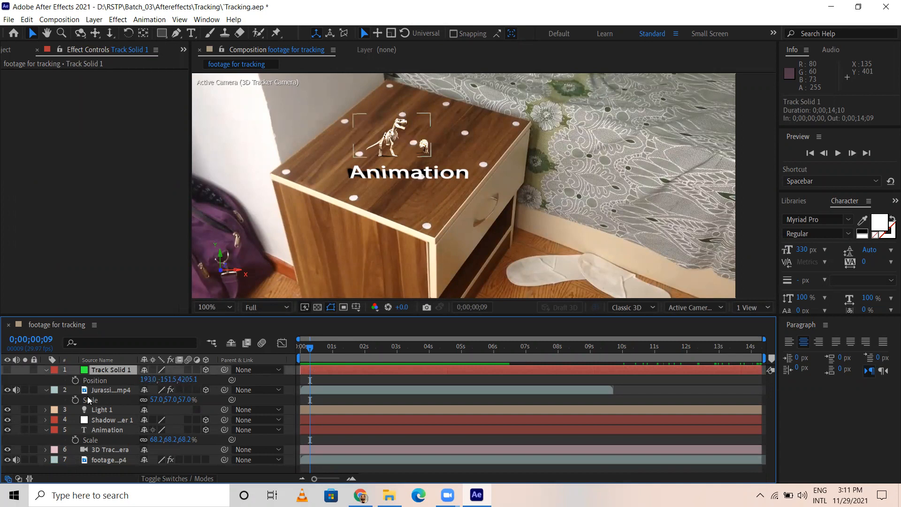
# Collapse the expanded properties of the Track Solid 1, Jurassic World and Animation layers and clear the selection.
pyautogui.click(108, 391)
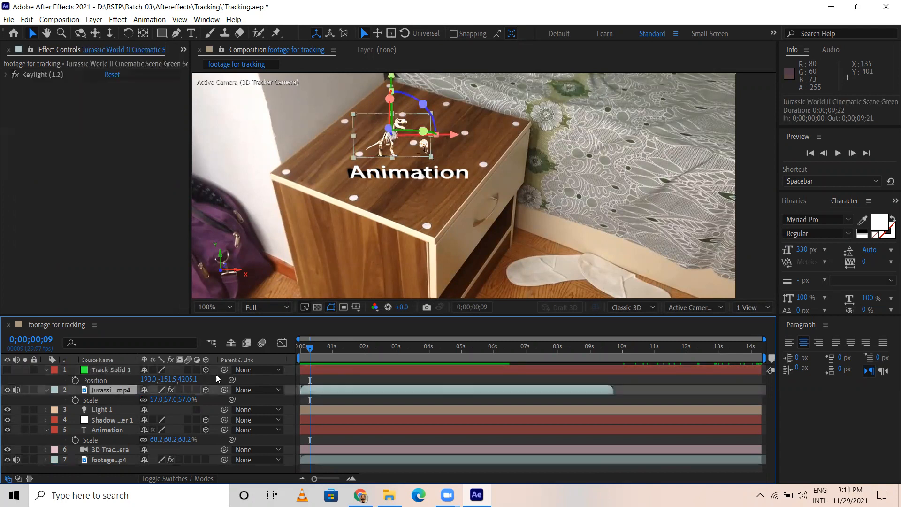
pyautogui.click(47, 371)
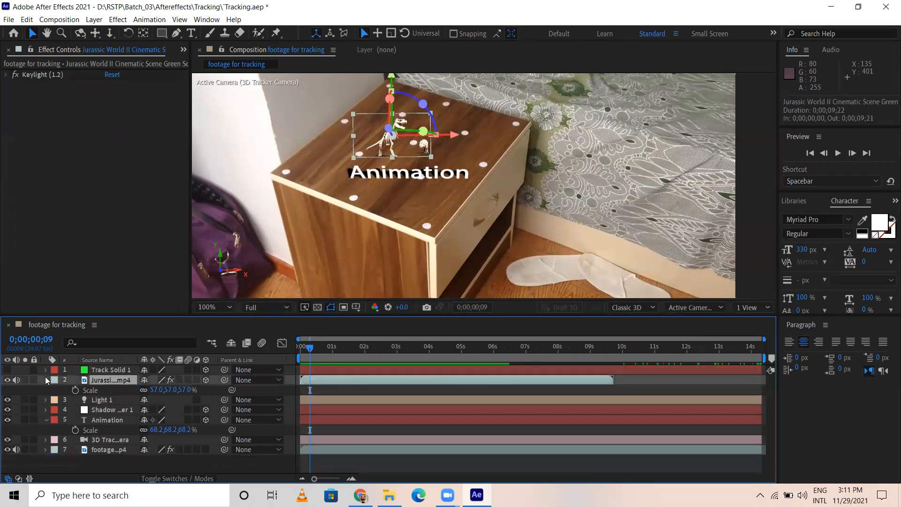
pyautogui.click(46, 381)
pyautogui.click(46, 411)
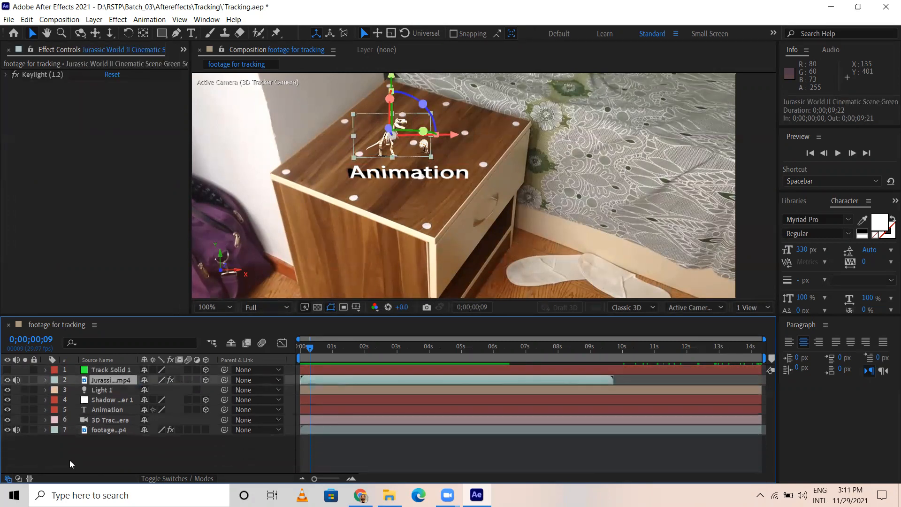
pyautogui.click(69, 458)
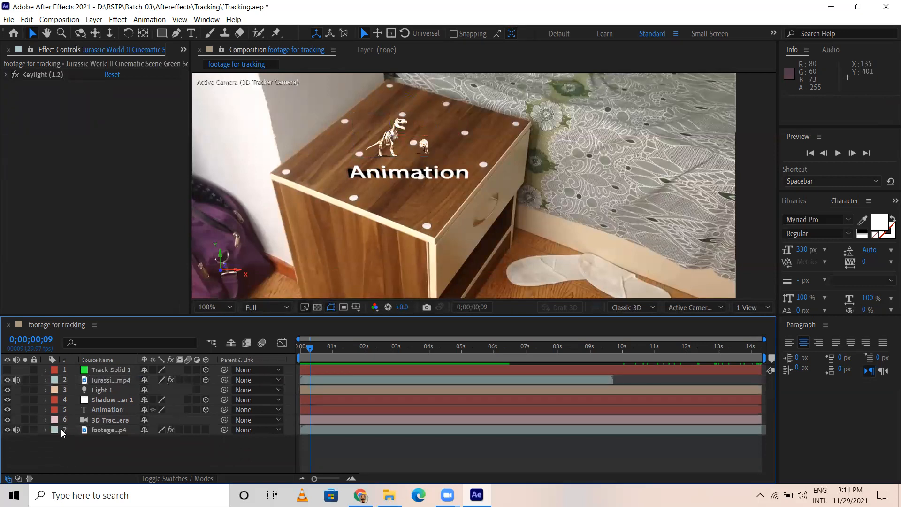